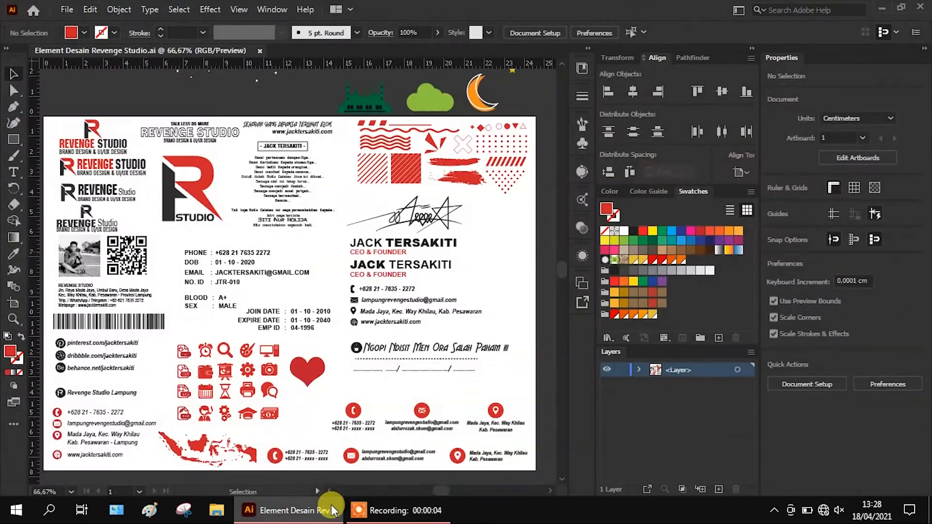
- Start a new document named "Banner Fashion Sale - 05"
click(67, 10)
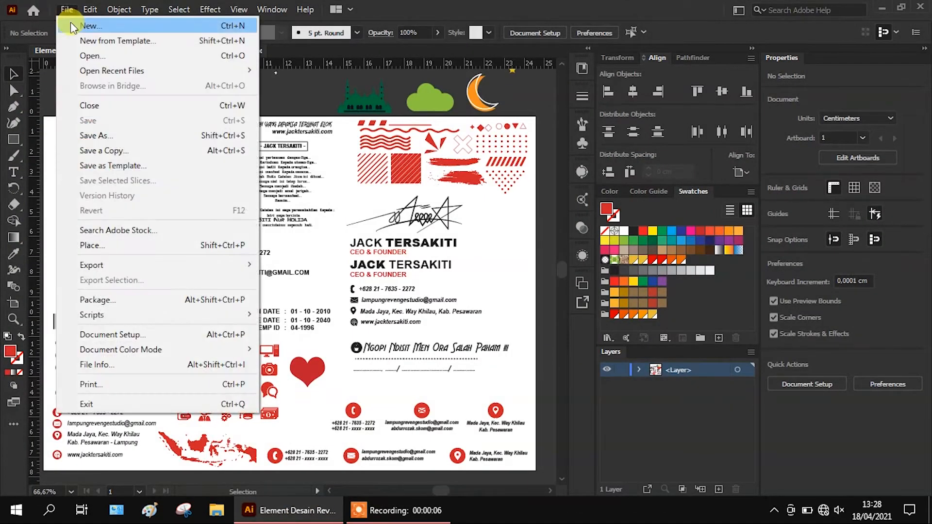
click(112, 27)
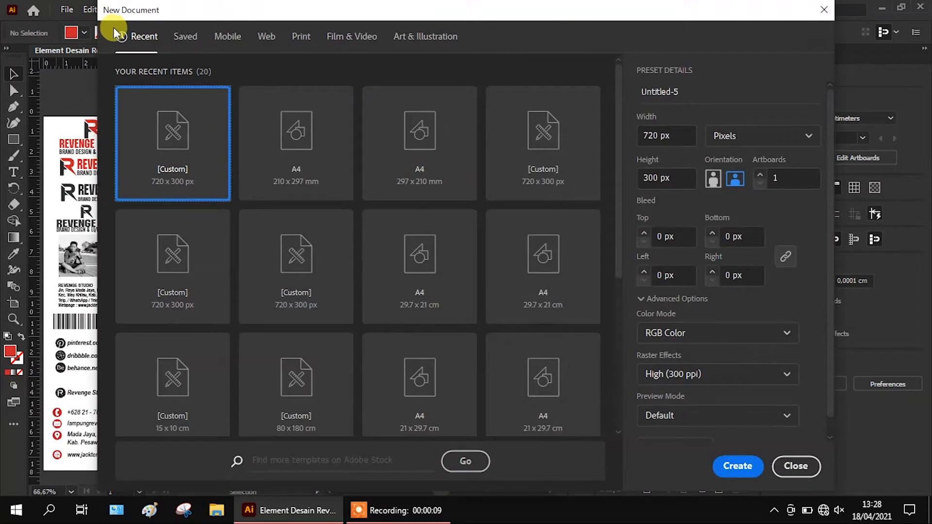
click(695, 93)
key(ctrl+a)
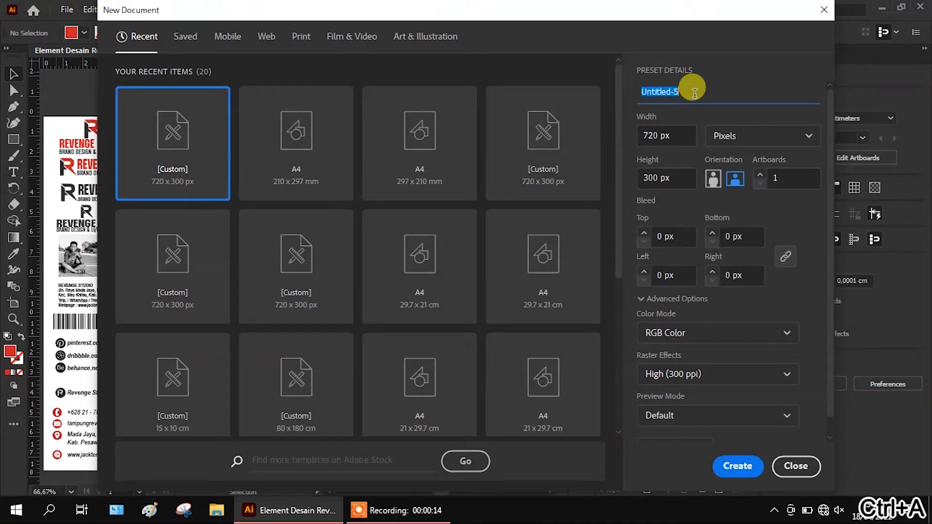
text(Banner Fashion Sale)
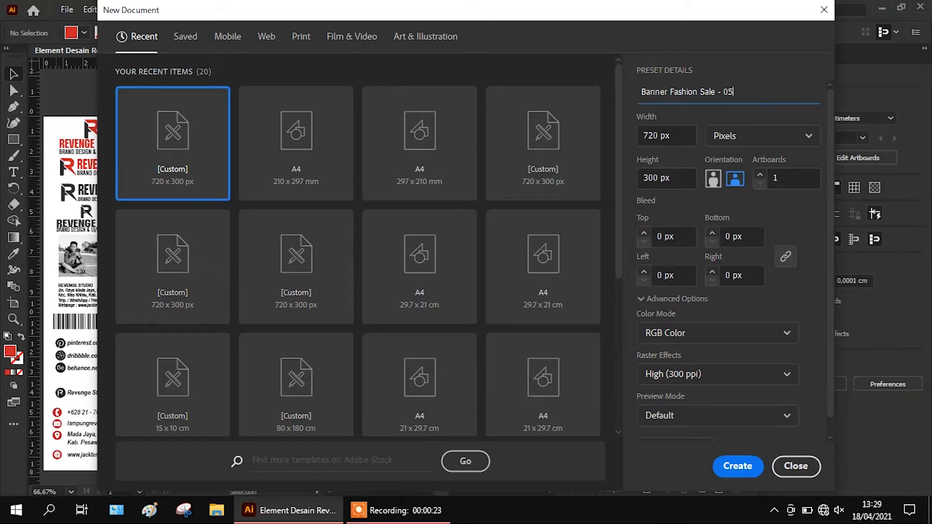
- Create the document at 720 × 300 px in RGB Color with High (300 ppi) raster effects
click(741, 137)
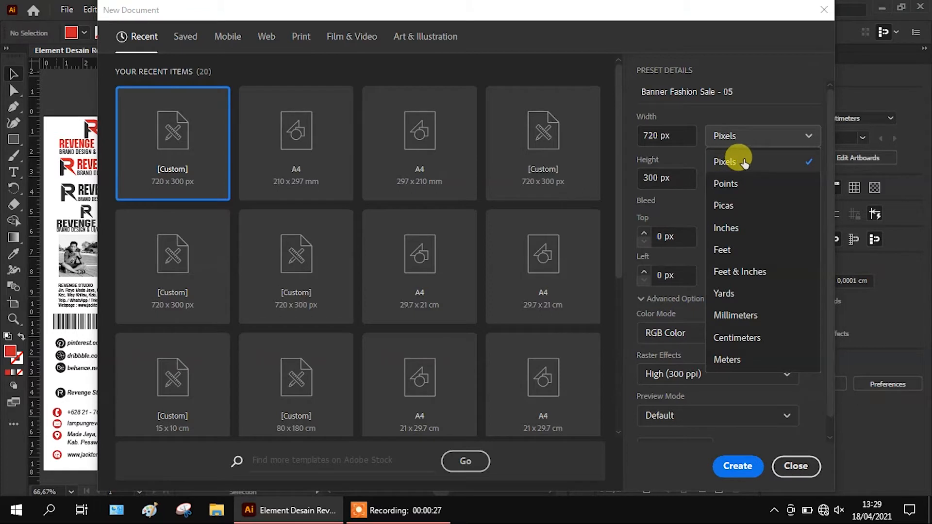
click(747, 162)
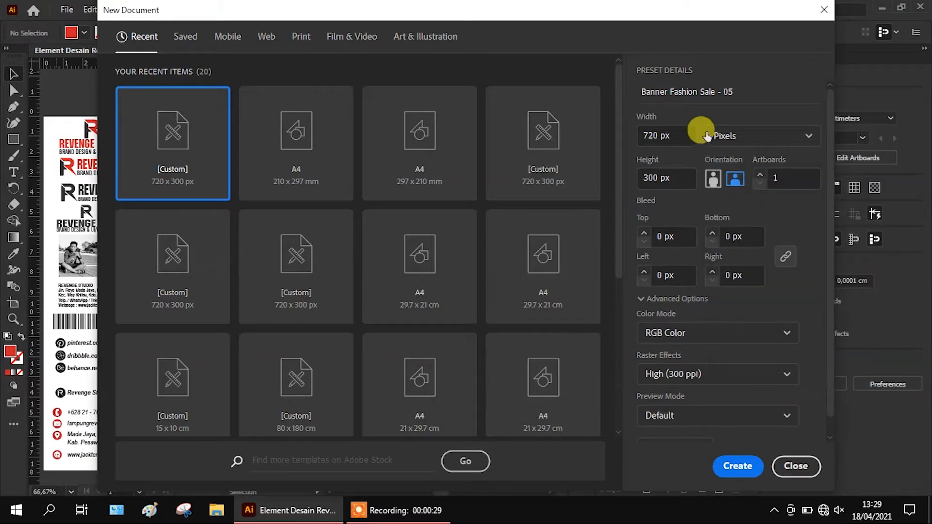
click(676, 132)
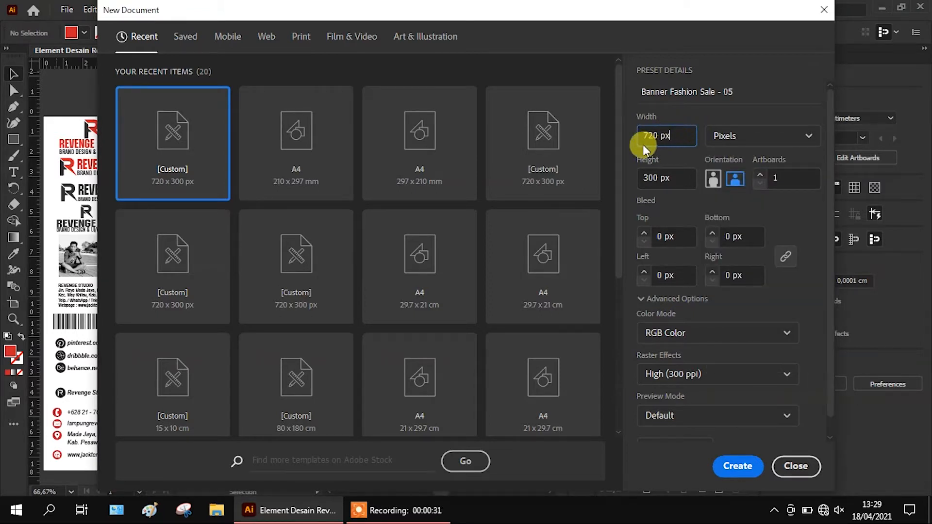
click(675, 178)
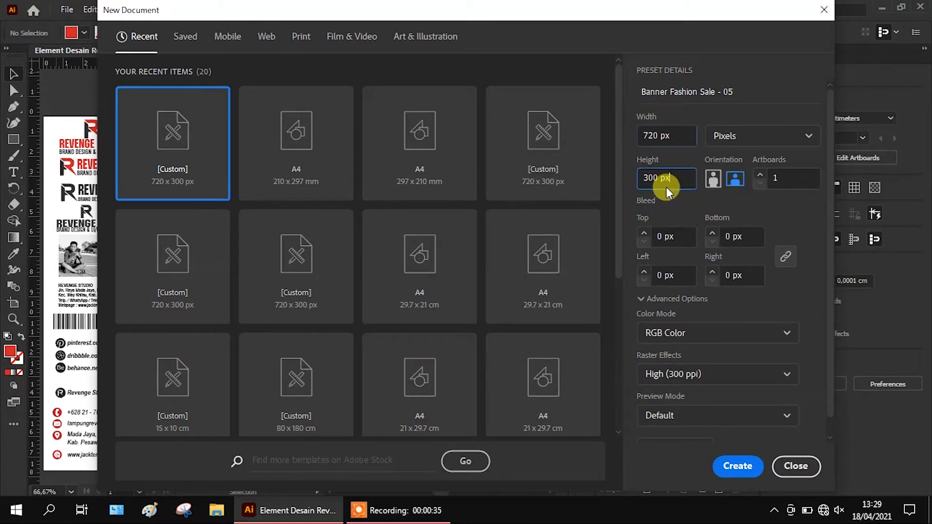
click(712, 334)
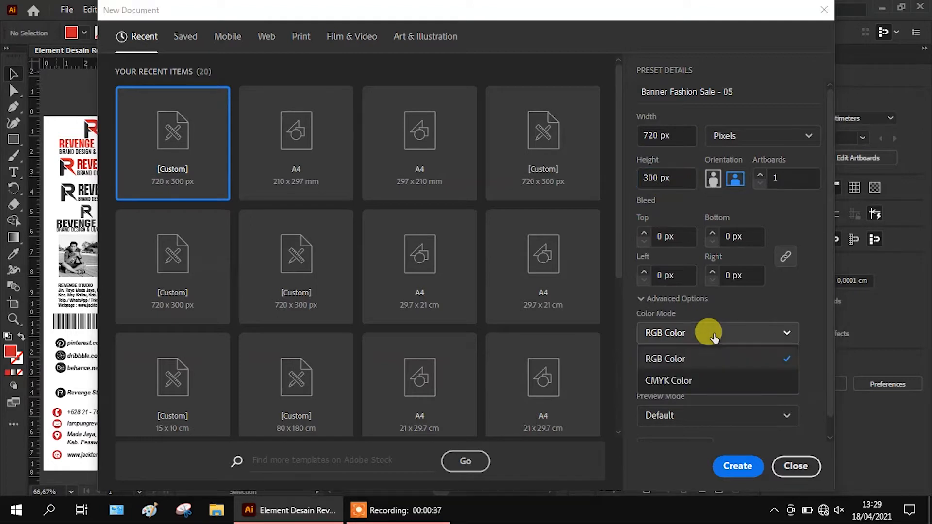
click(693, 359)
click(705, 380)
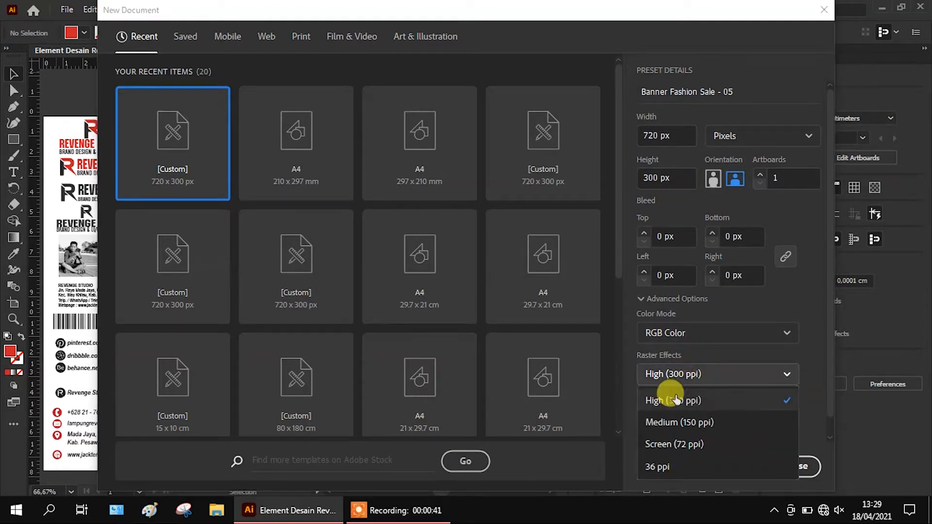
click(711, 402)
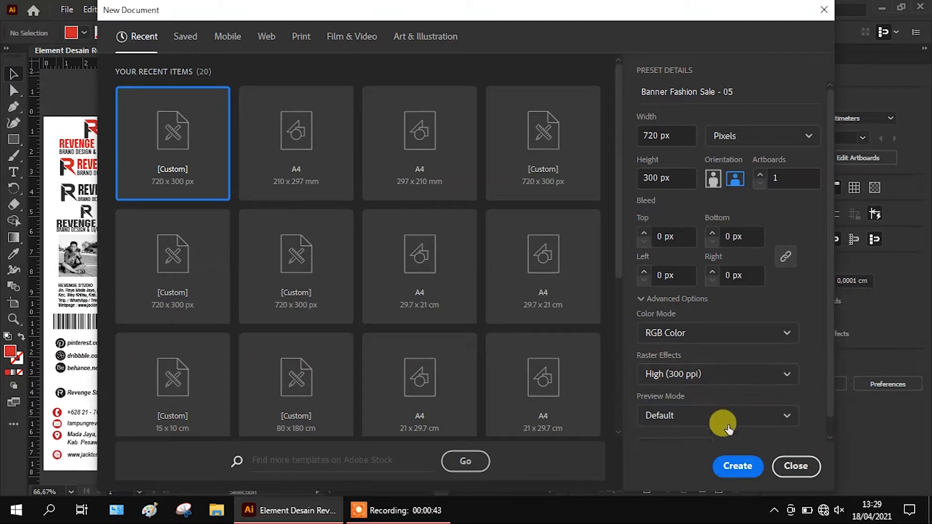
click(737, 468)
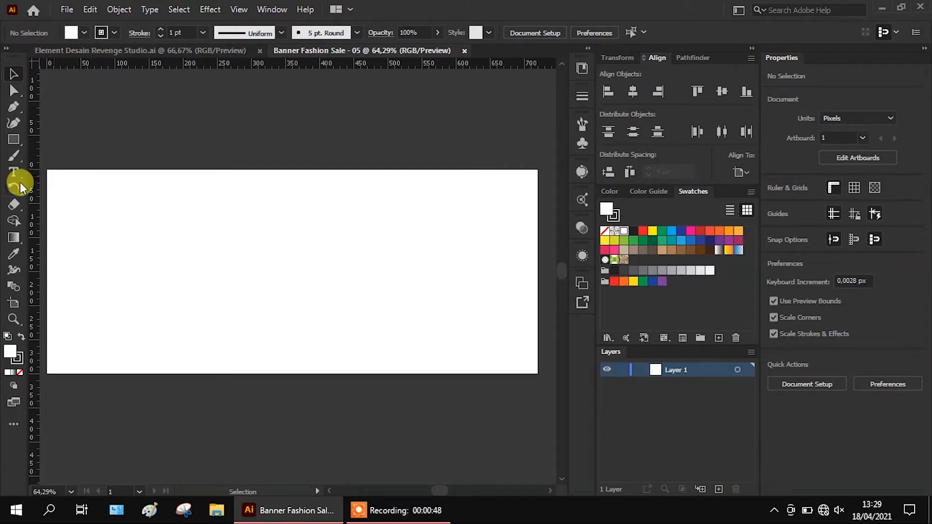
- Draw a rectangle about 238 × 91 px on the artboard, with no stroke and a magenta-pink fill
click(14, 138)
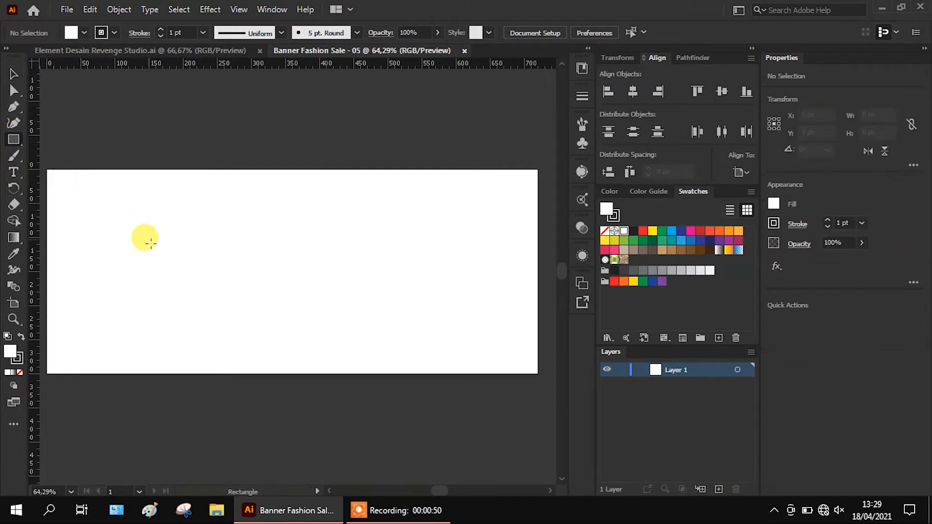
drag(150, 242, 312, 304)
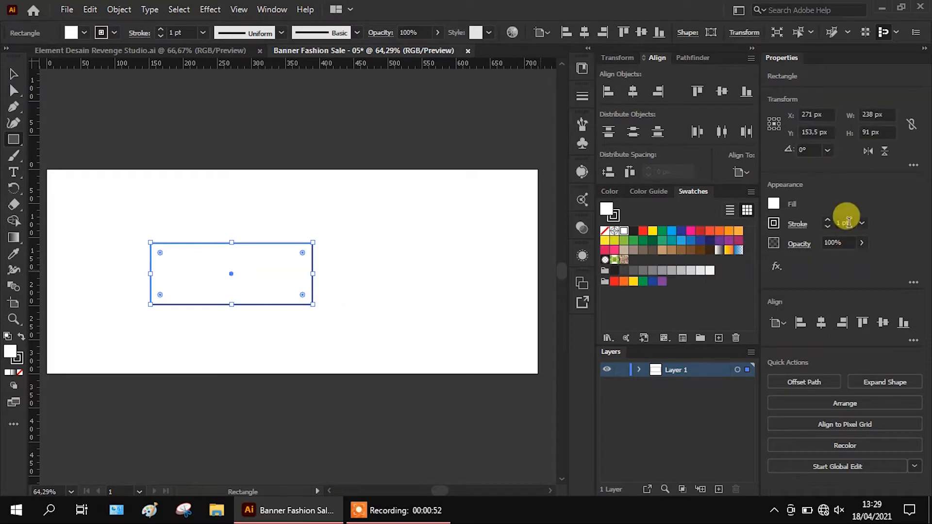
click(827, 227)
click(827, 228)
click(827, 228)
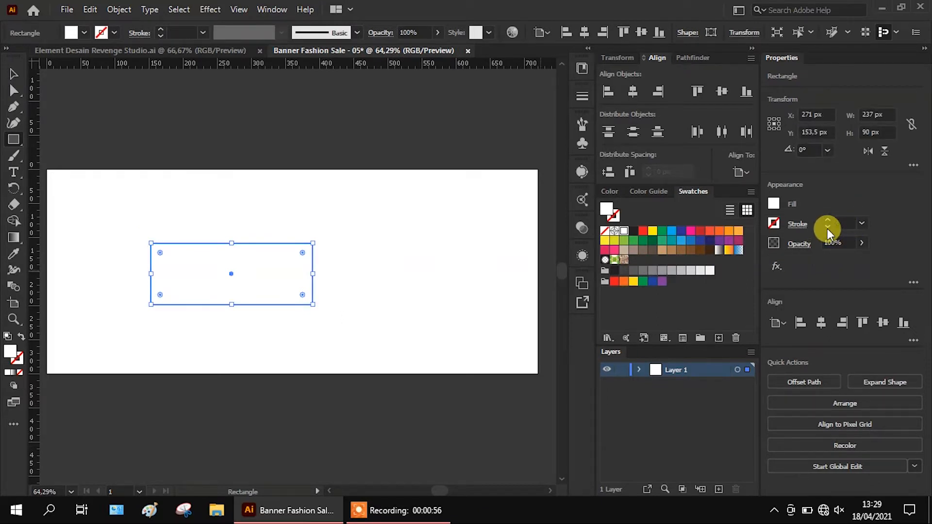
click(690, 230)
- Set the pink rectangle's width to 720 px and its height to 300 px
click(880, 114)
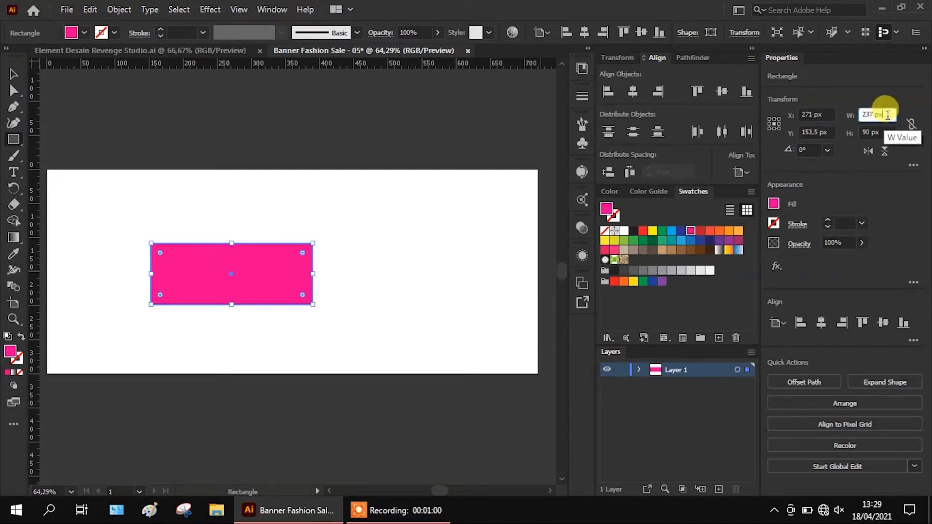
key(ctrl+a)
text(72)
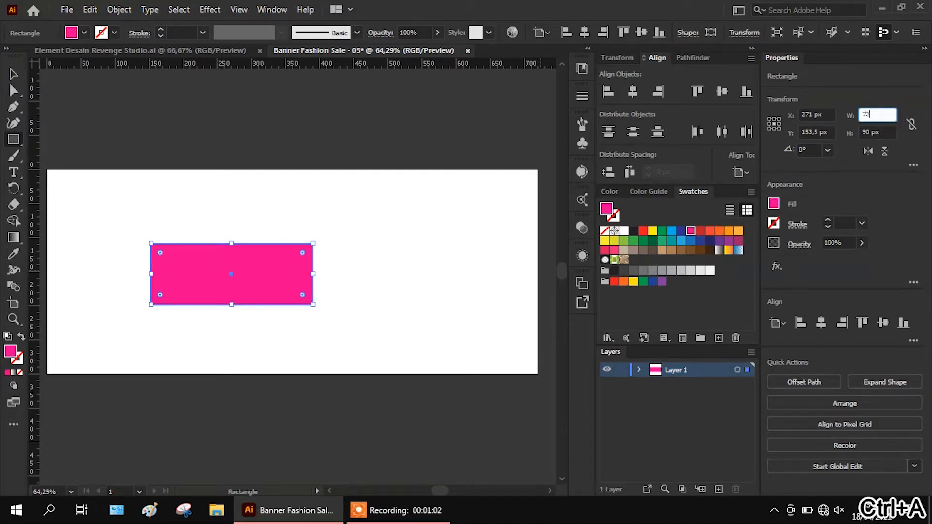
text(0)
key(Tab)
text(3)
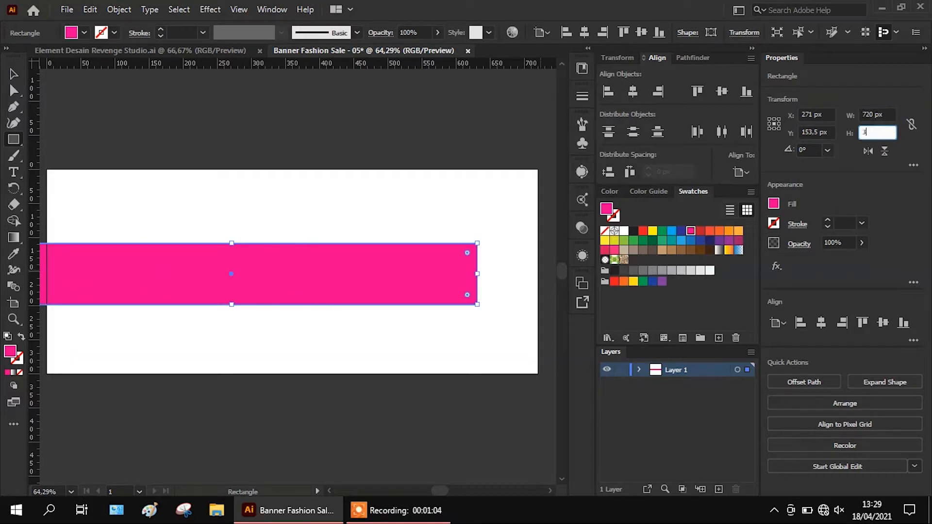
key(Return)
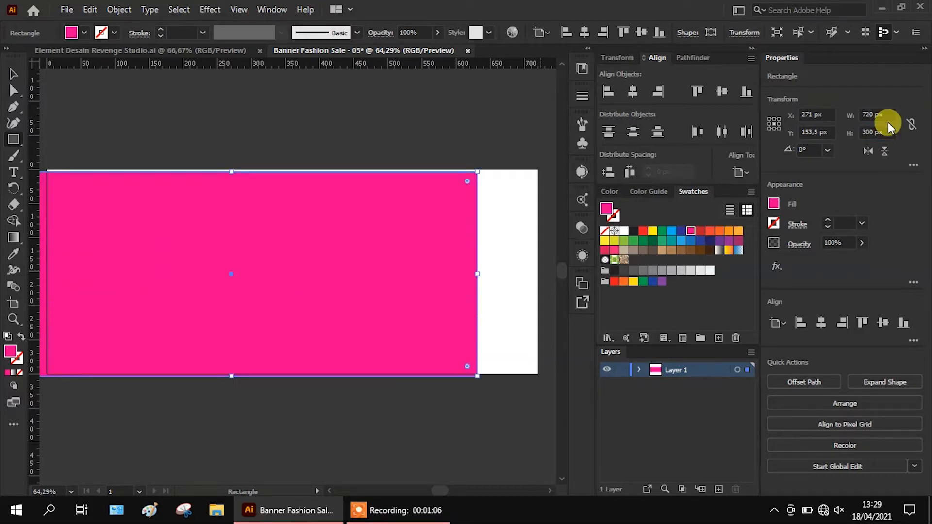
- Centre the pink rectangle horizontally and vertically on the artboard and deselect it
click(822, 323)
click(881, 323)
click(11, 76)
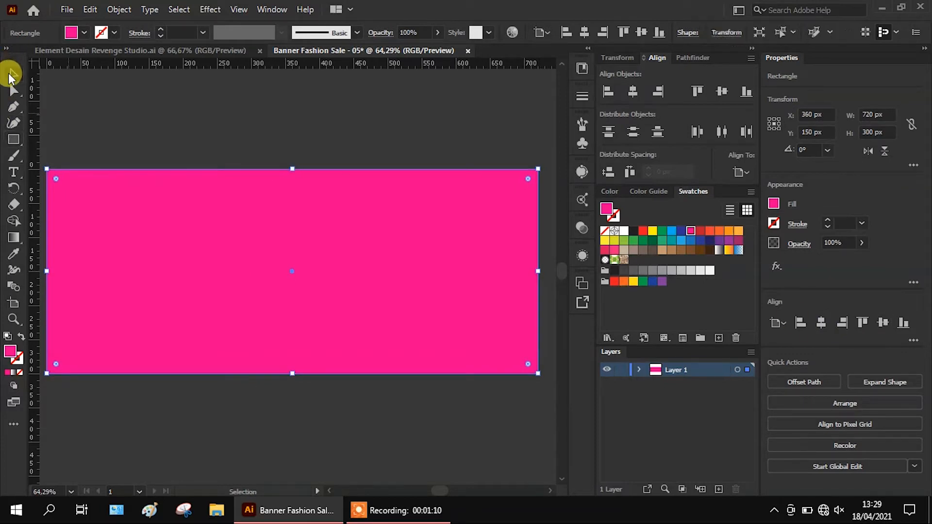
click(150, 96)
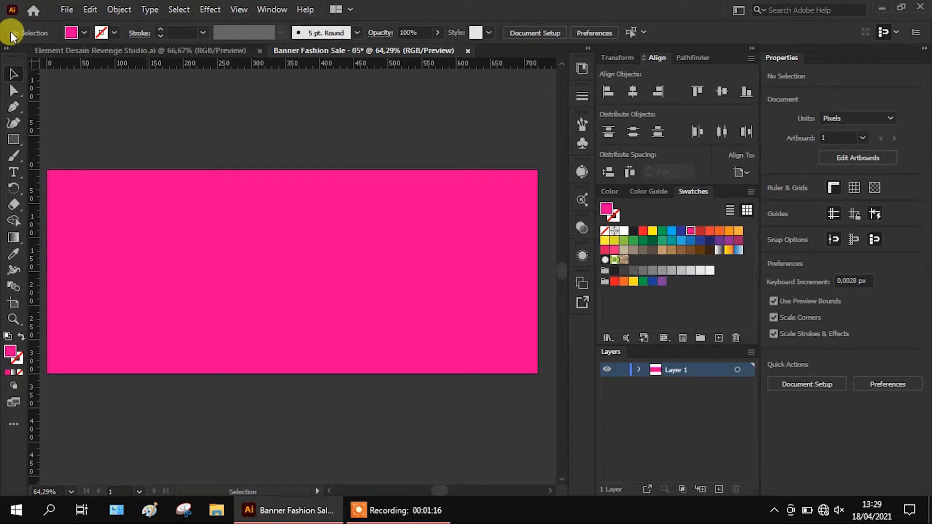
- On a new layer above the locked background layer, draw a rectangle about 464 × 189 px with a light green fill
click(19, 139)
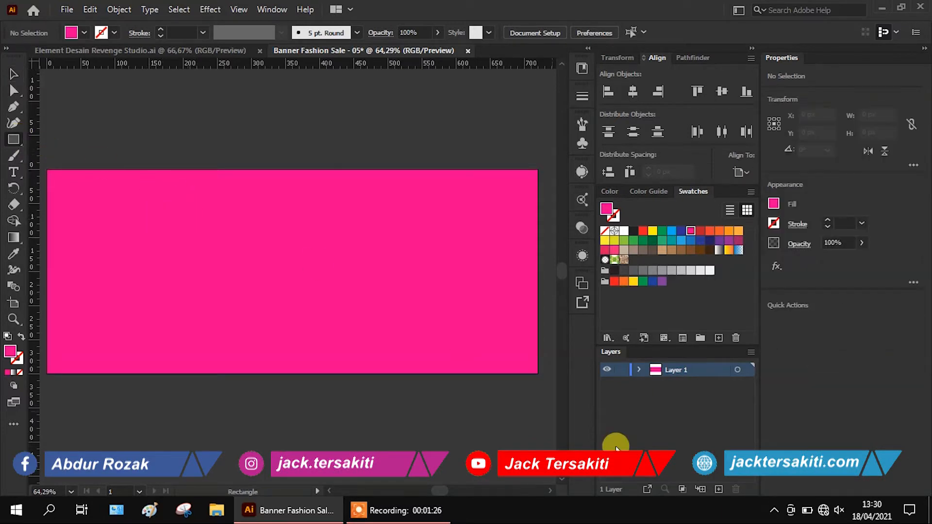
click(719, 489)
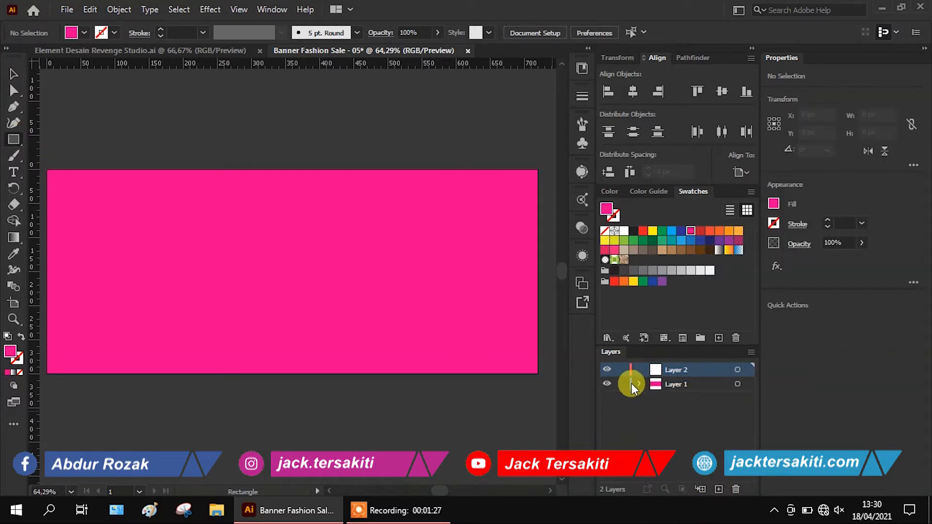
mouse_move(186, 220)
mouse_down()
mouse_move(354, 314)
mouse_move(442, 344)
mouse_move(503, 348)
mouse_up()
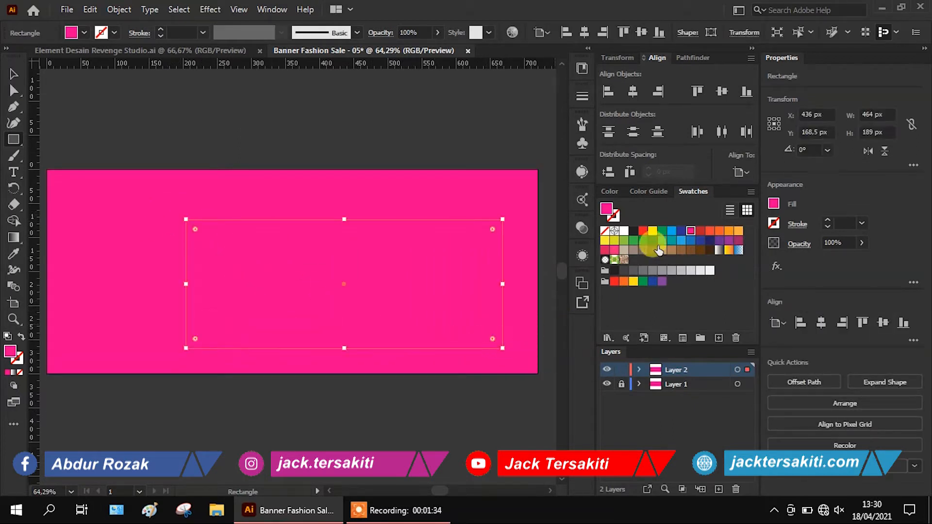
click(624, 240)
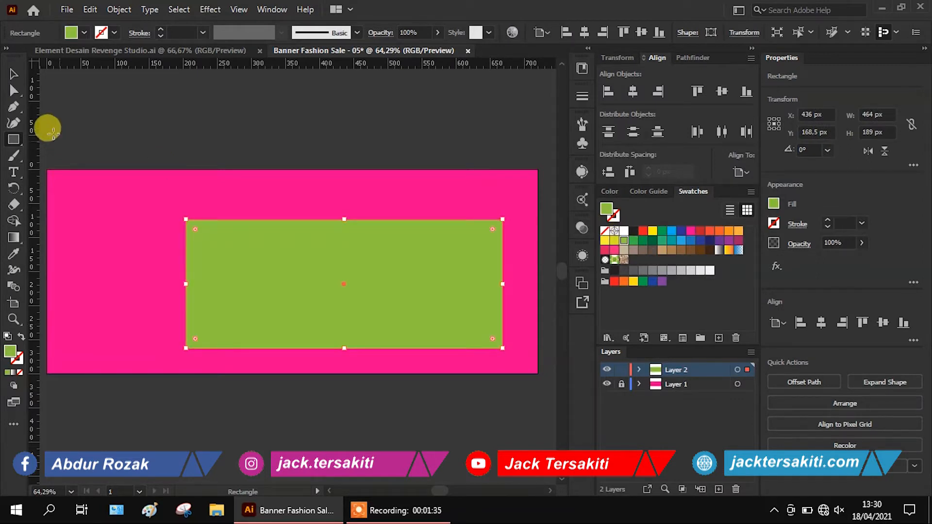
- Duplicate the green rectangle upward, flatten the copy into a strip about 11 px high, and copy that strip below the large rectangle
click(13, 74)
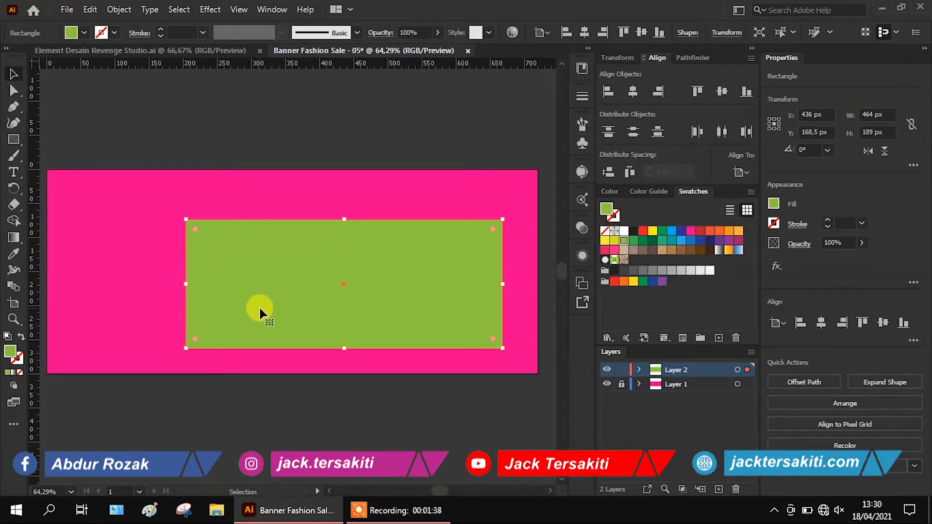
drag(258, 306, 270, 170)
drag(344, 84, 326, 208)
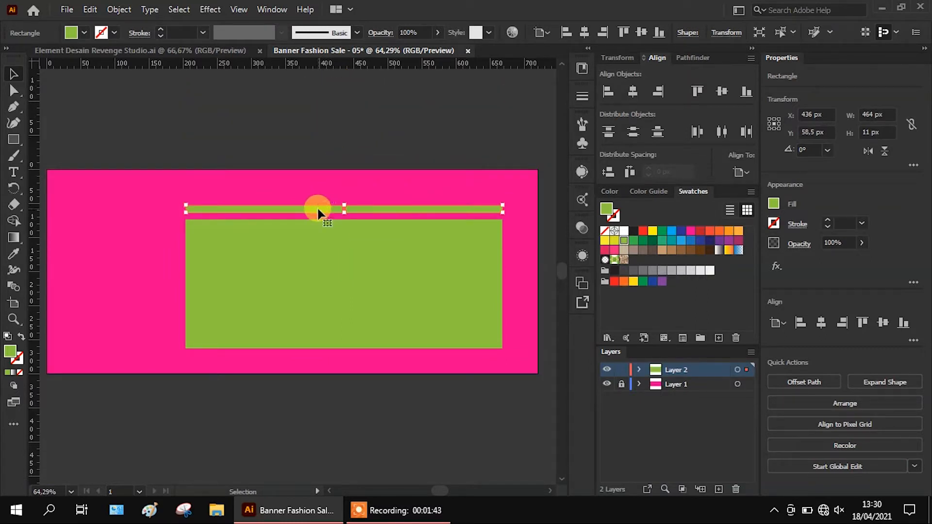
drag(317, 209, 286, 354)
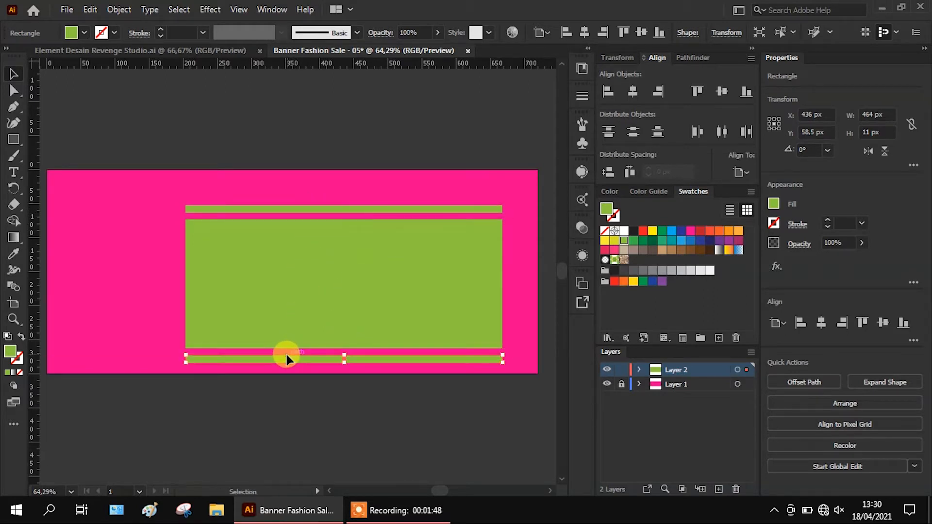
shift+click(330, 225)
shift+click(333, 212)
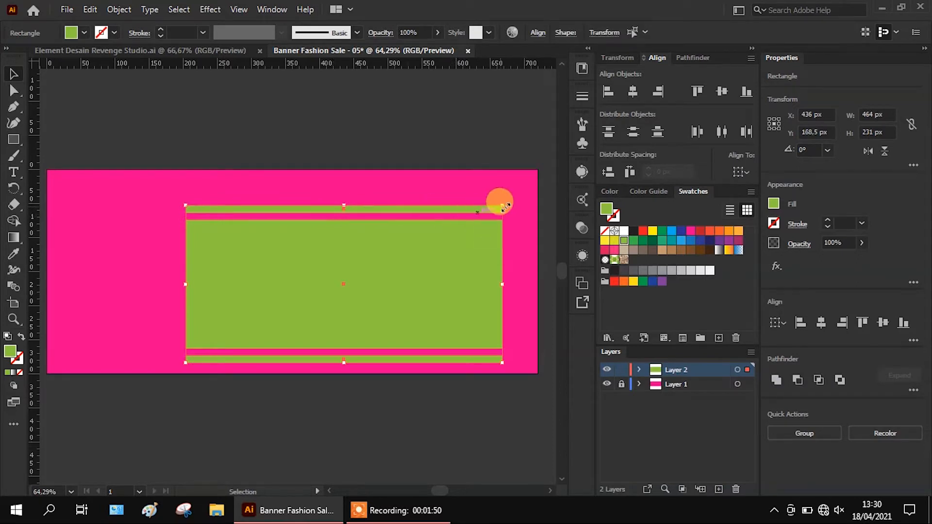
drag(500, 200, 422, 183)
key(ctrl+z)
click(412, 153)
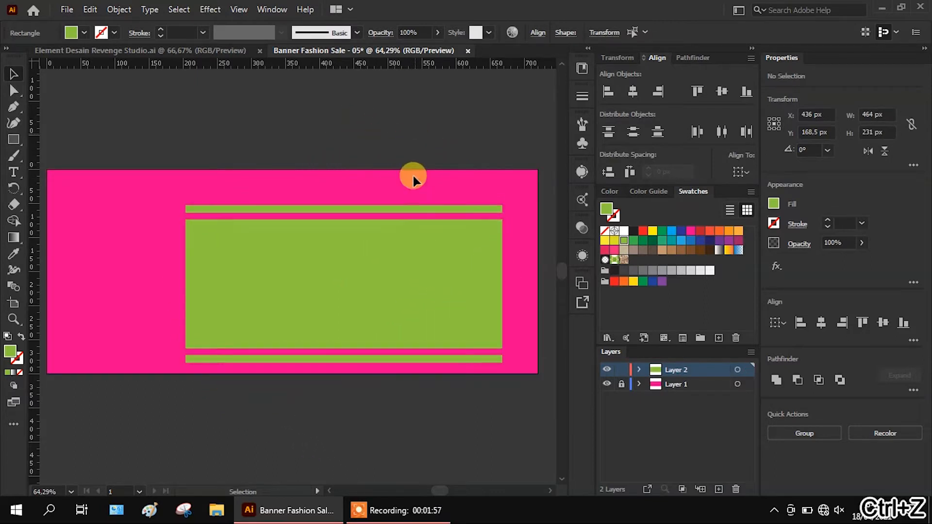
- Move the upper green strip close to the artboard's top edge and stretch the large green rectangle upward to just below it
drag(371, 213, 368, 183)
click(355, 241)
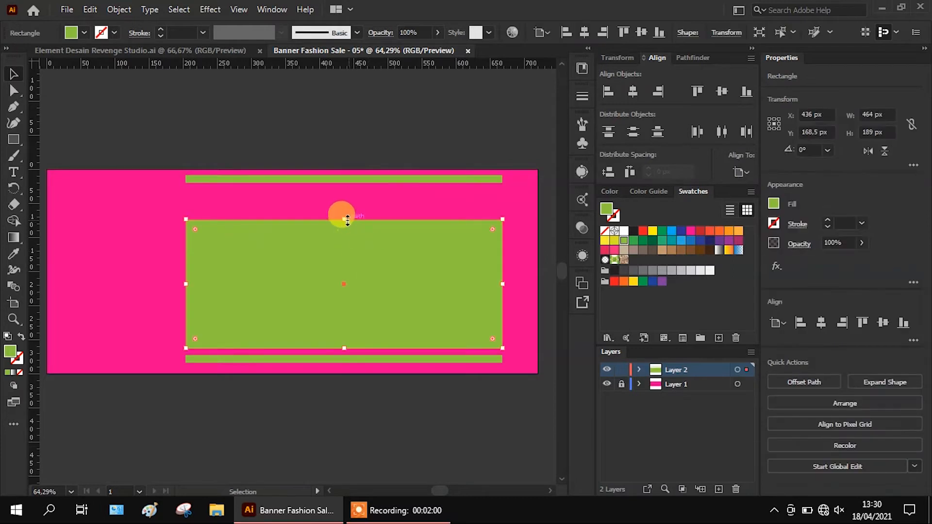
drag(344, 220, 354, 191)
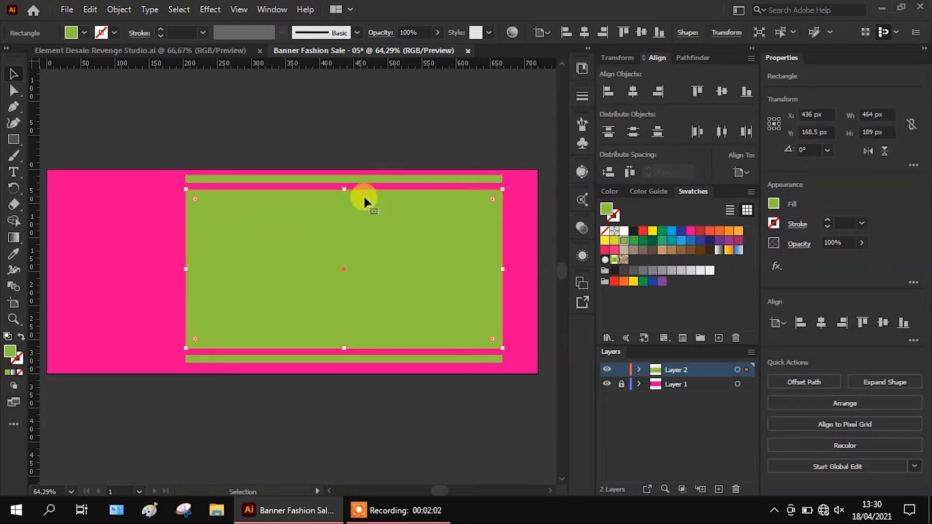
- Widen all three green shapes together to about 571 px and rotate them about 58° into a steep diagonal band
shift+click(372, 179)
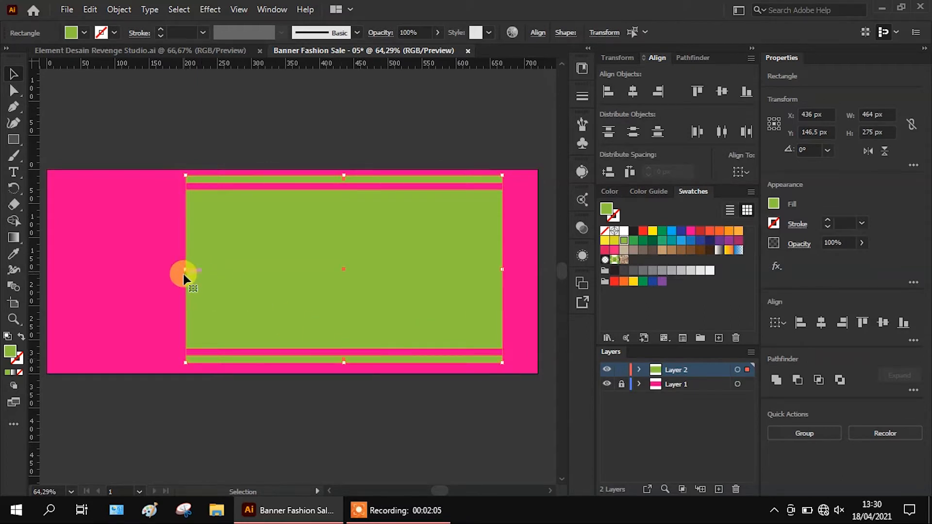
drag(184, 265, 115, 271)
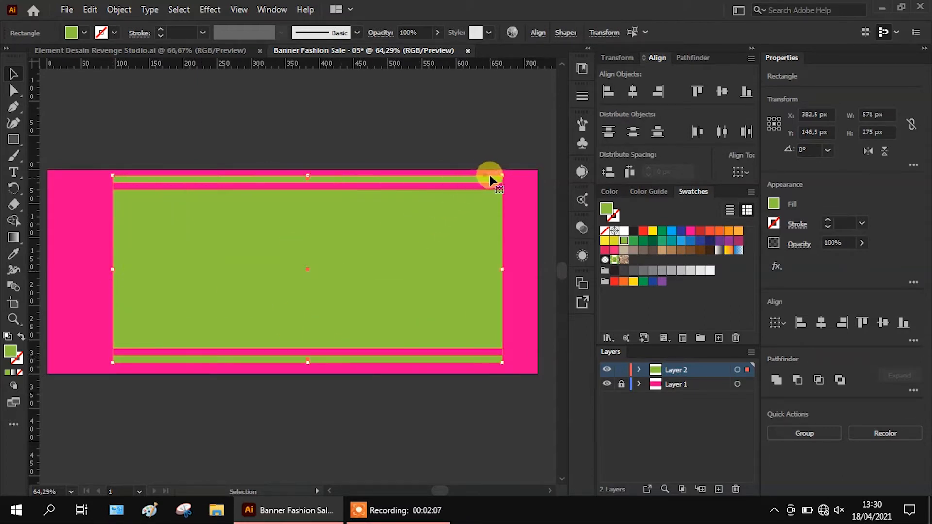
drag(500, 170, 326, 118)
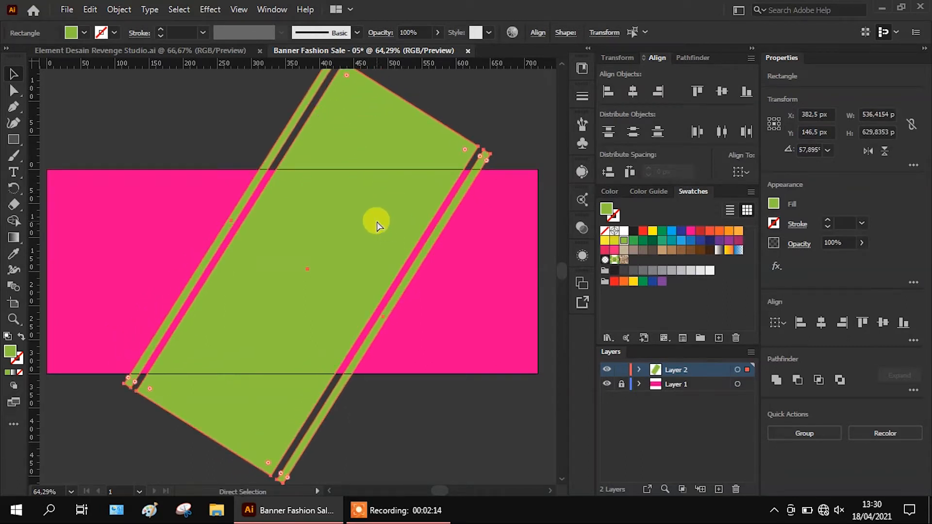
- Undo the group rotation, and extend the green layout by moving the upper strip above the artboard and stretching the large rectangle just below it
key(ctrl+z)
click(277, 127)
click(318, 181)
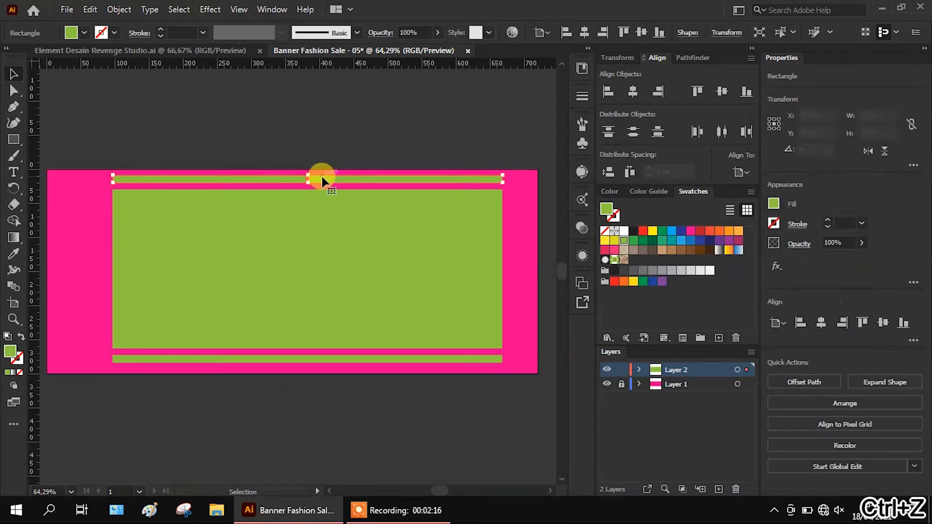
drag(322, 177, 317, 134)
click(329, 226)
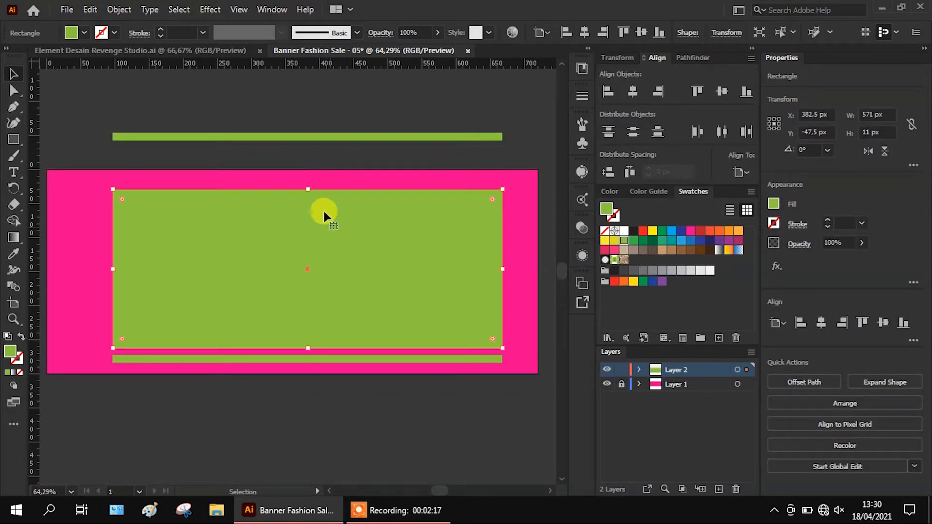
drag(307, 189, 313, 150)
- Rotate all three green shapes together to about 66° and move them to the right half of the artboard
shift+click(320, 138)
shift+click(351, 362)
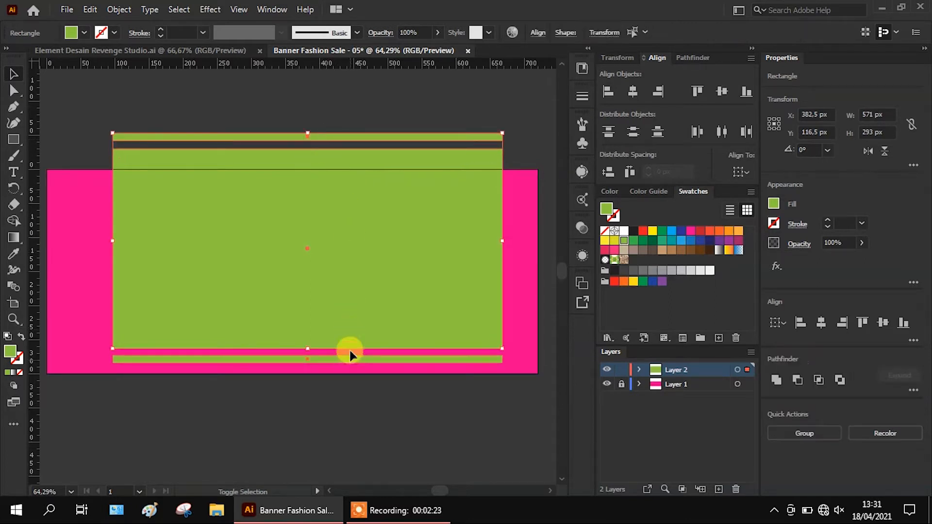
drag(509, 131, 294, 143)
drag(367, 196, 475, 203)
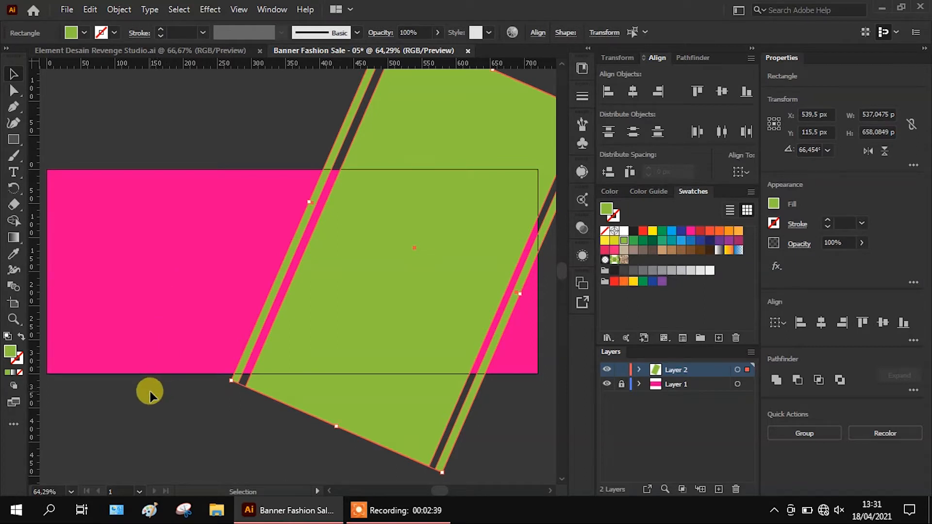
- Enlarge the three rotated green shapes together by about 10% and reposition them over the artboard
drag(335, 425, 312, 453)
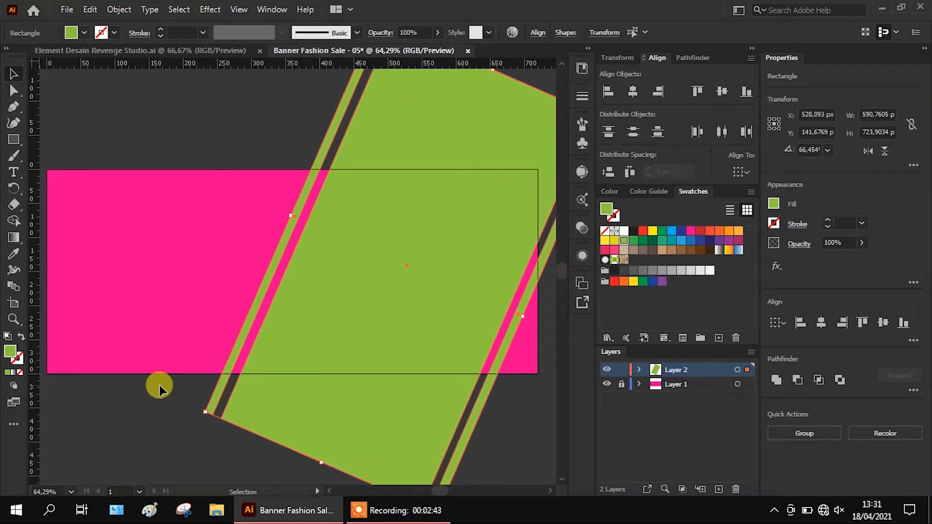
scroll(159, 383, down, 2)
drag(395, 241, 366, 264)
scroll(353, 332, up, 1)
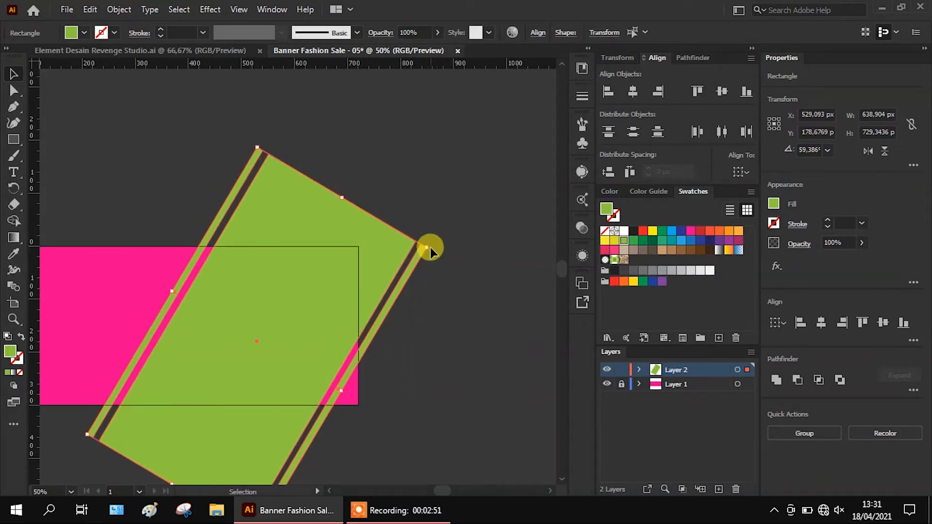
- Rotate the three green shapes together to about 53° and deselect them
drag(432, 246, 450, 262)
scroll(324, 347, down, 2)
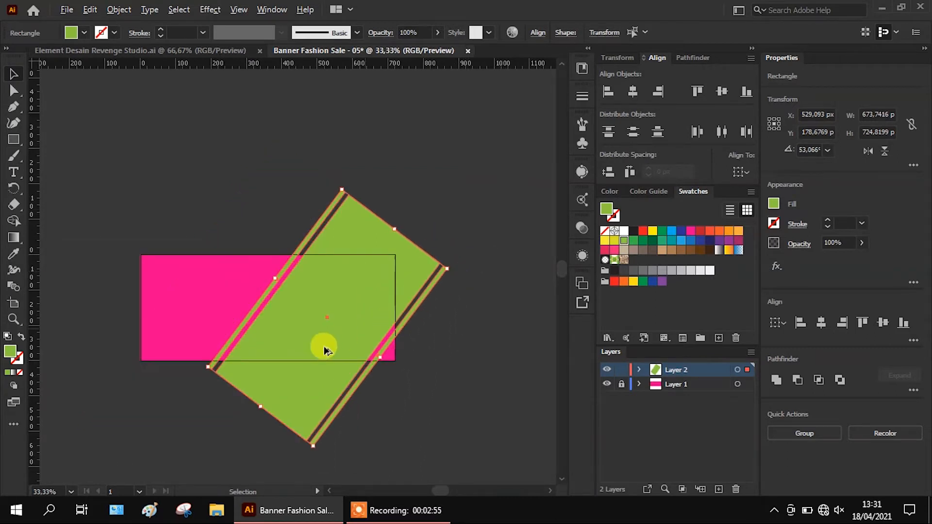
scroll(323, 350, up, 3)
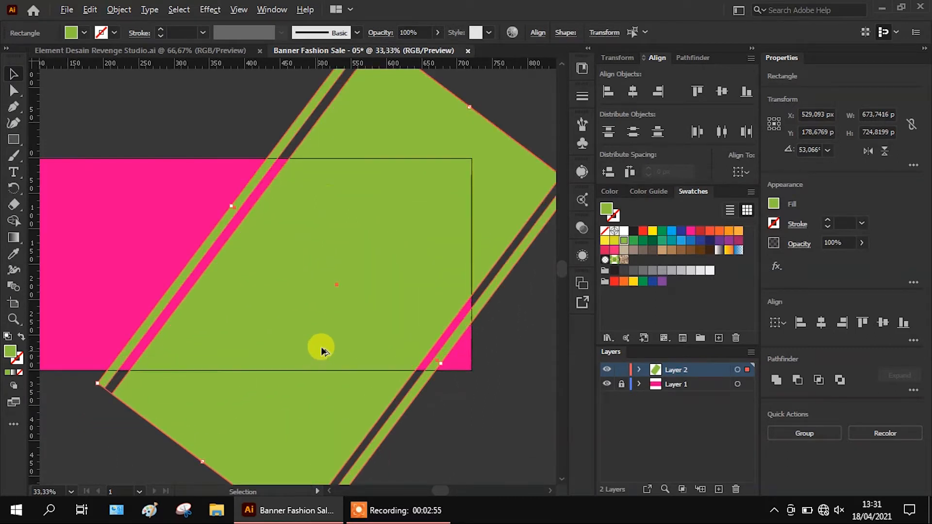
click(238, 121)
scroll(338, 265, down, 1)
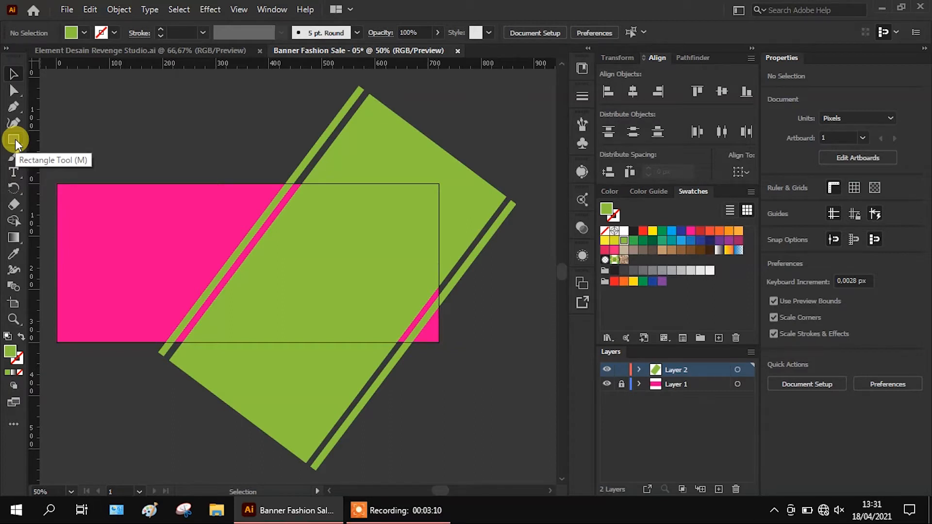
- Draw a closed four-sided Pen shape with corners at about (261, 0), (720, 0), (720, 300) and (459, 300) px
click(14, 107)
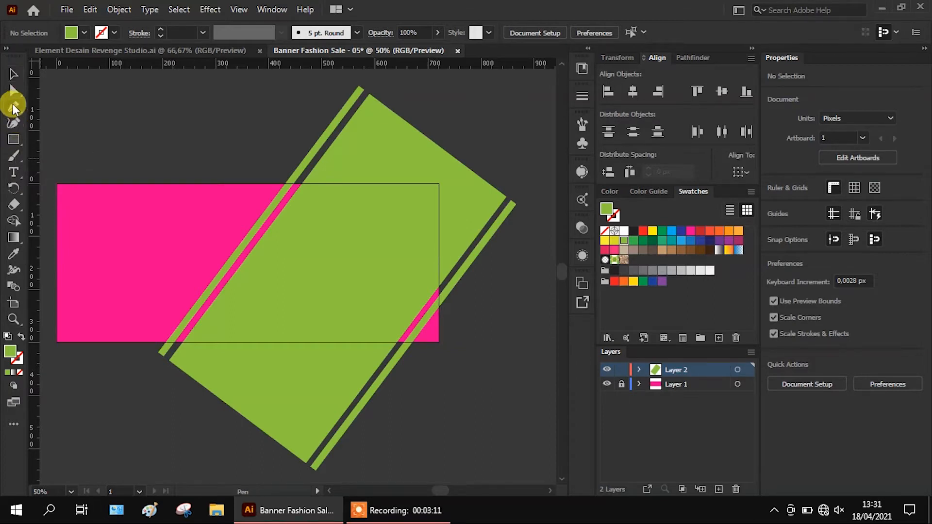
click(194, 184)
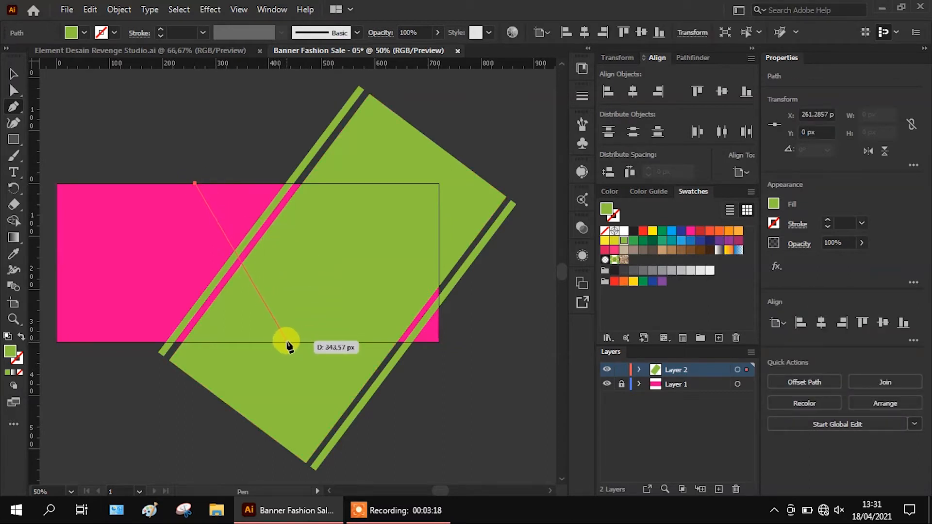
click(289, 343)
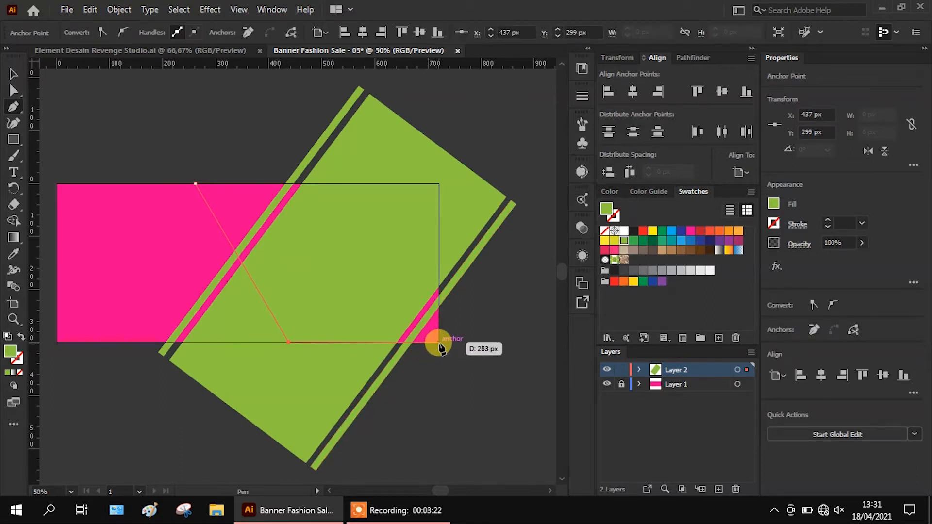
key(ctrl+z)
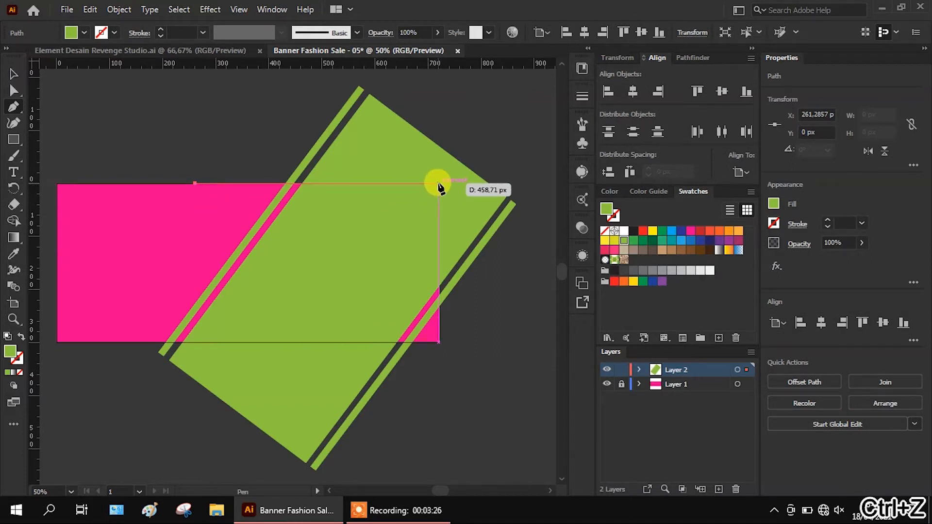
click(438, 184)
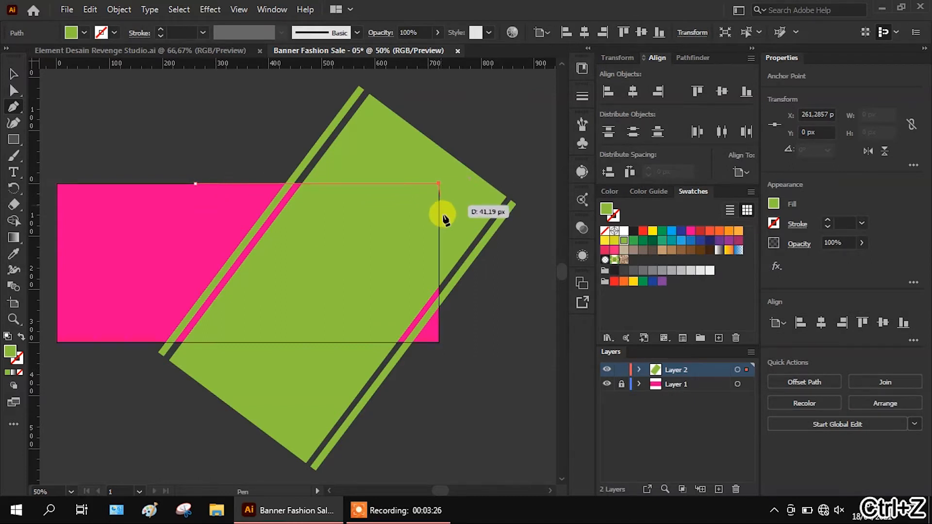
click(438, 342)
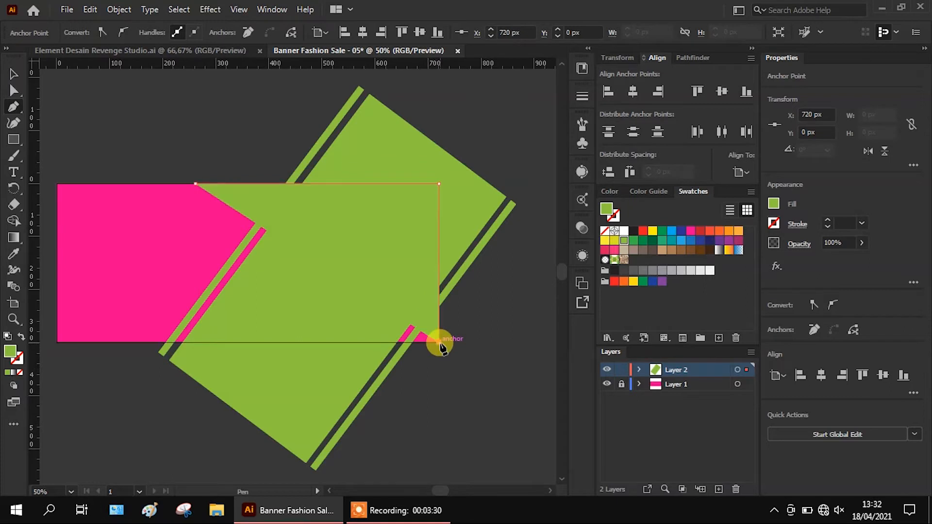
click(299, 342)
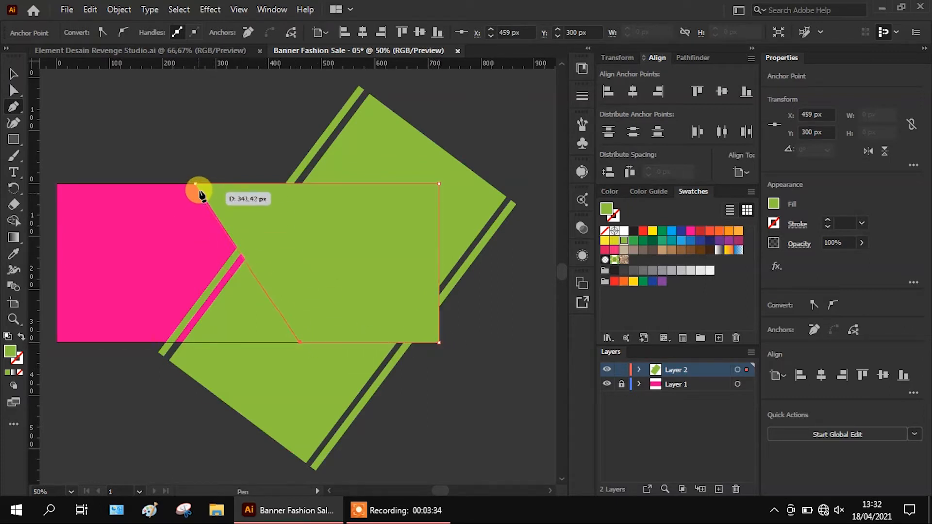
click(196, 183)
click(13, 74)
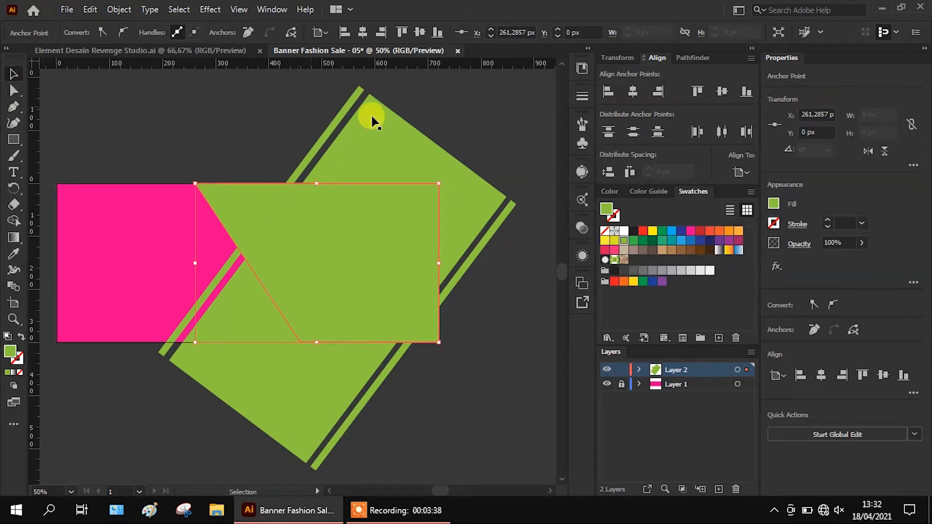
- Bring the three rotated green shapes in front of the Pen-drawn shape and deselect them
click(345, 106)
shift+click(481, 208)
shift+click(493, 235)
right_click(495, 236)
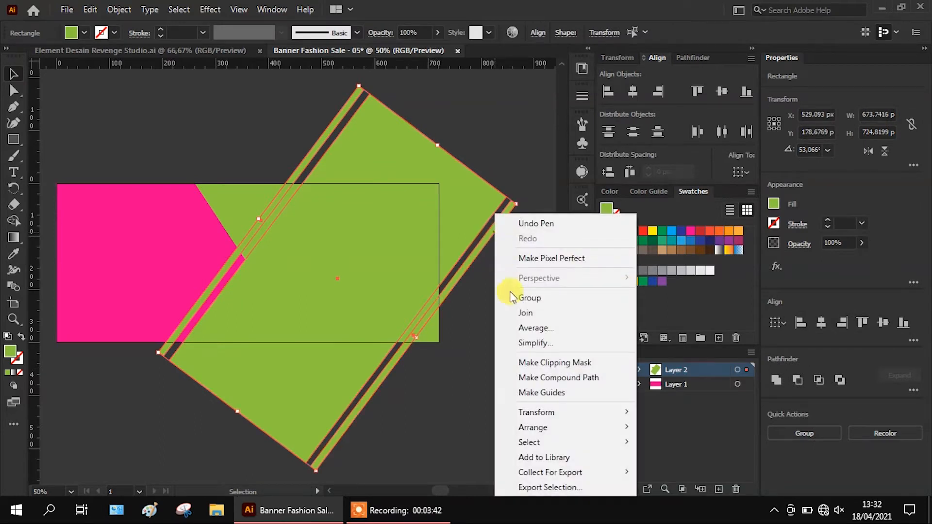
click(651, 427)
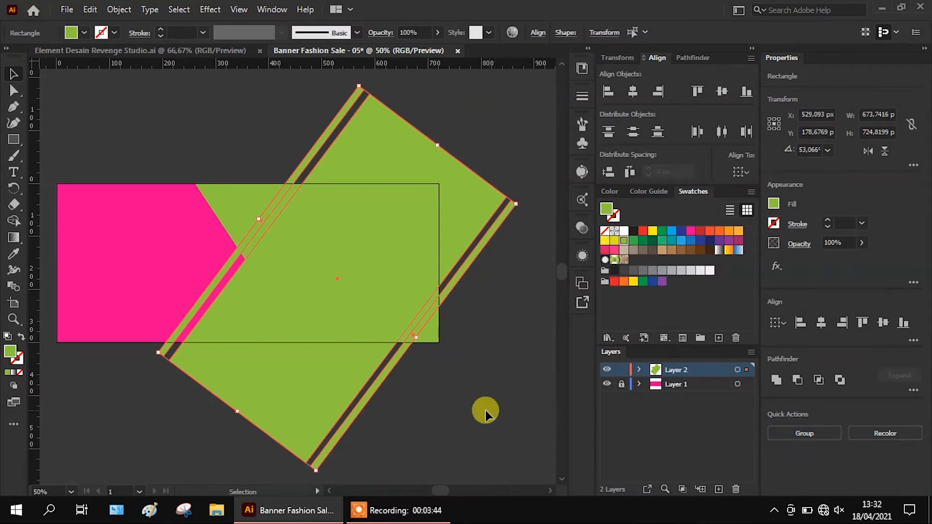
click(473, 401)
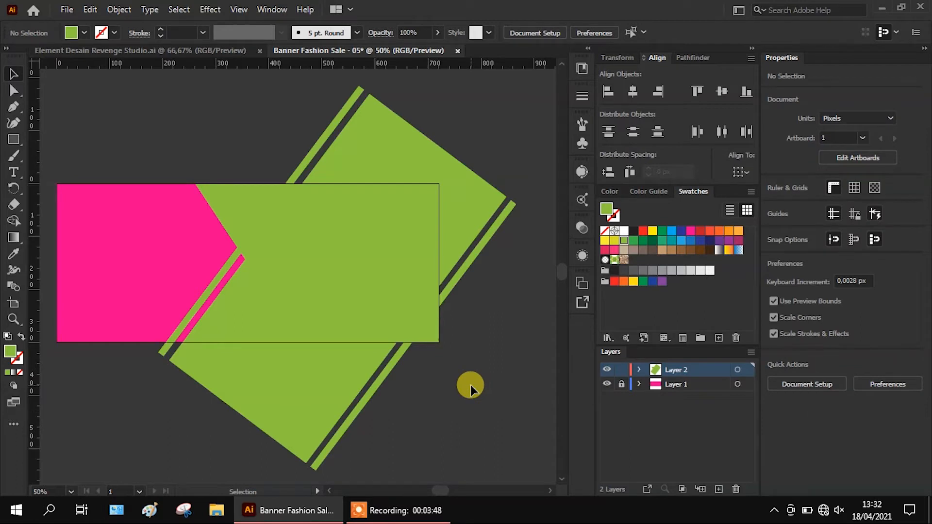
click(162, 275)
- Choose the landscape photo of a woman in a dark sweater from the Images/People folder for placing as a linked file
click(68, 10)
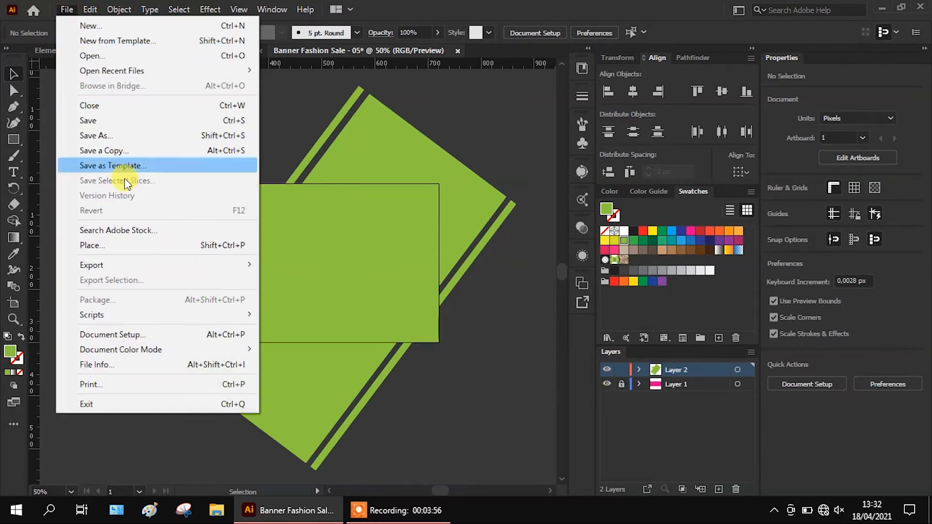
click(128, 249)
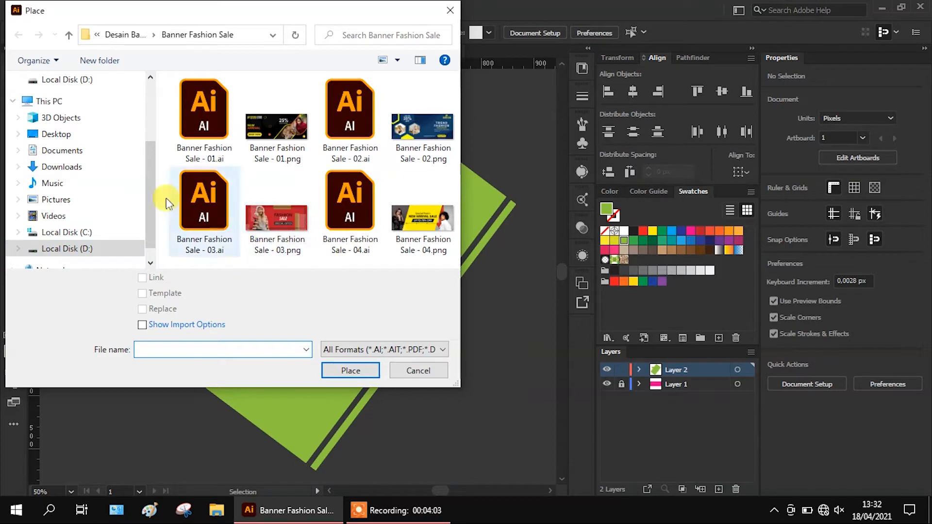
scroll(77, 161, up, 1)
scroll(68, 126, up, 1)
click(54, 79)
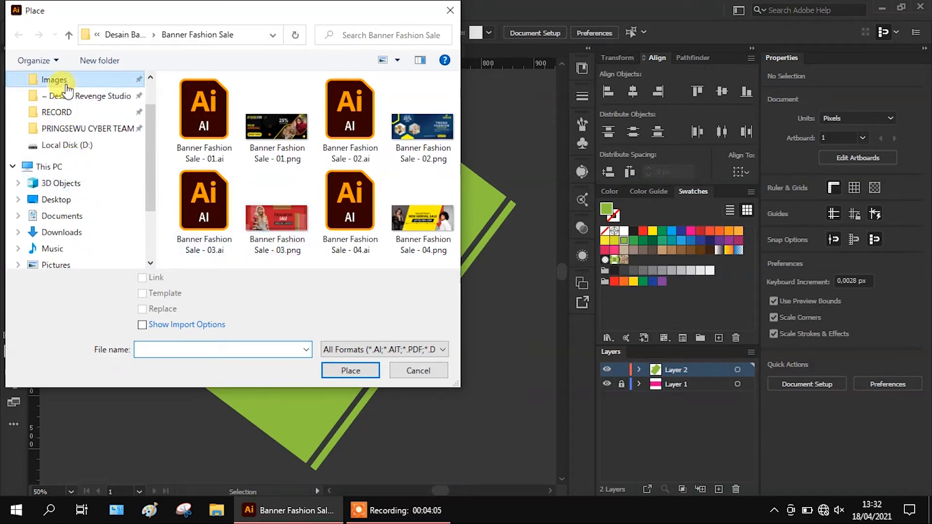
double_click(199, 244)
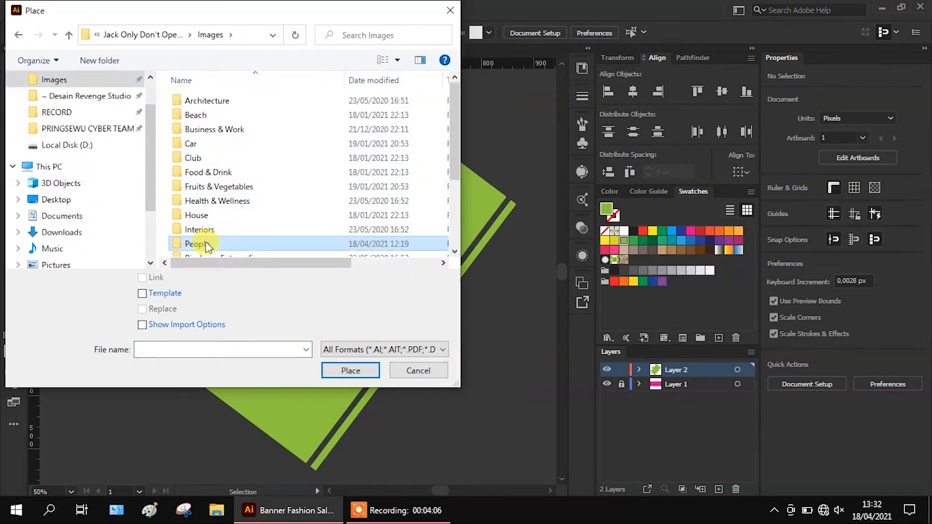
scroll(403, 209, down, 4)
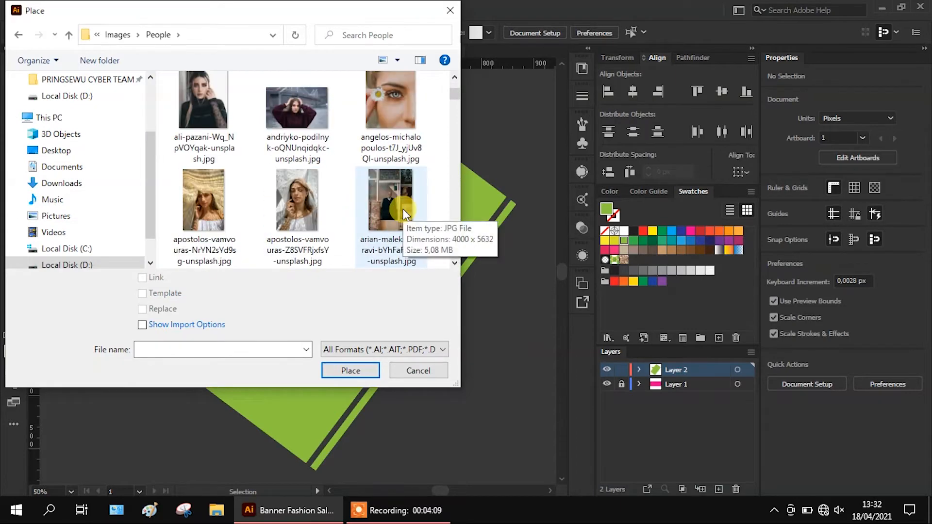
scroll(359, 220, down, 3)
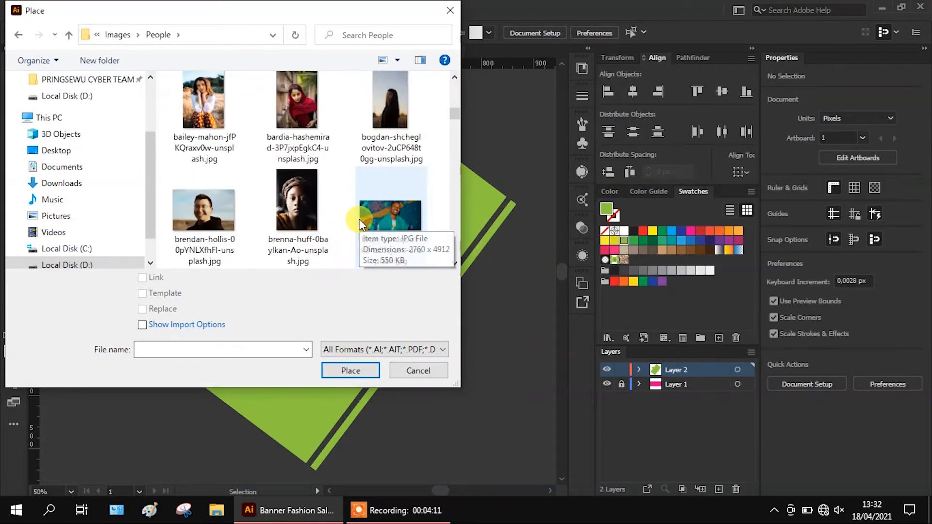
scroll(359, 211, down, 6)
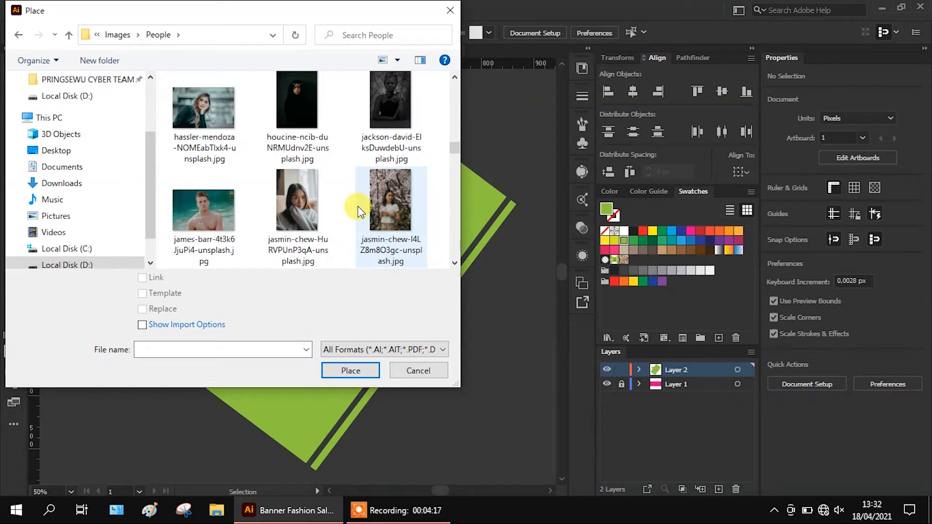
click(185, 112)
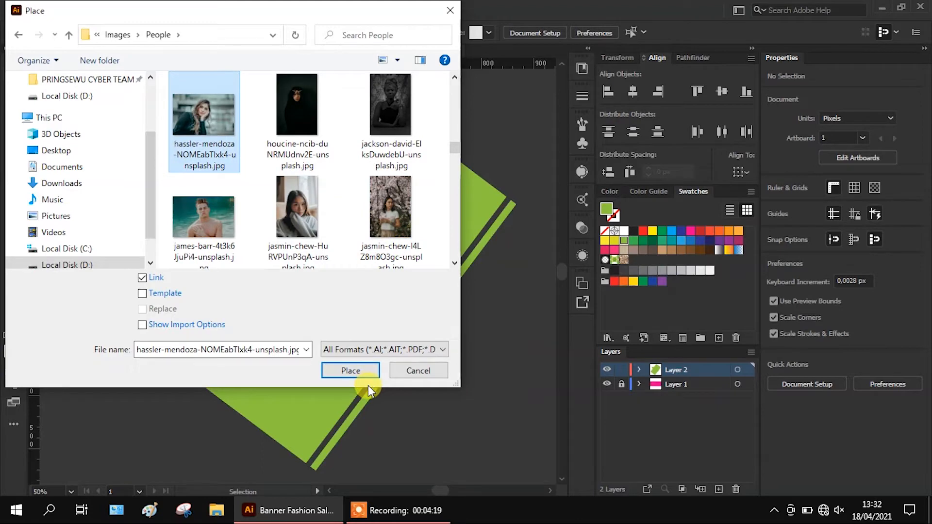
click(364, 372)
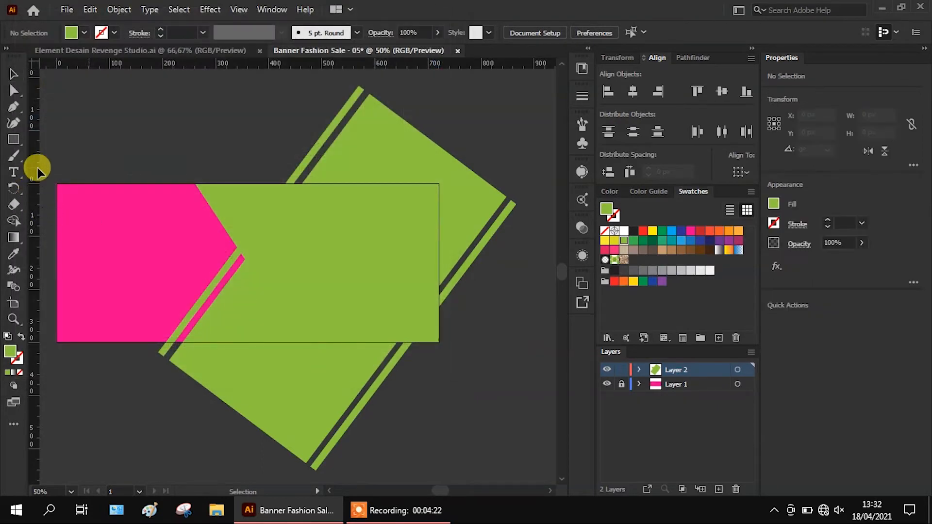
- Place the photo at about 482 × 321 px over the artboard's left part and shift it slightly beyond the left edge
drag(48, 174, 346, 345)
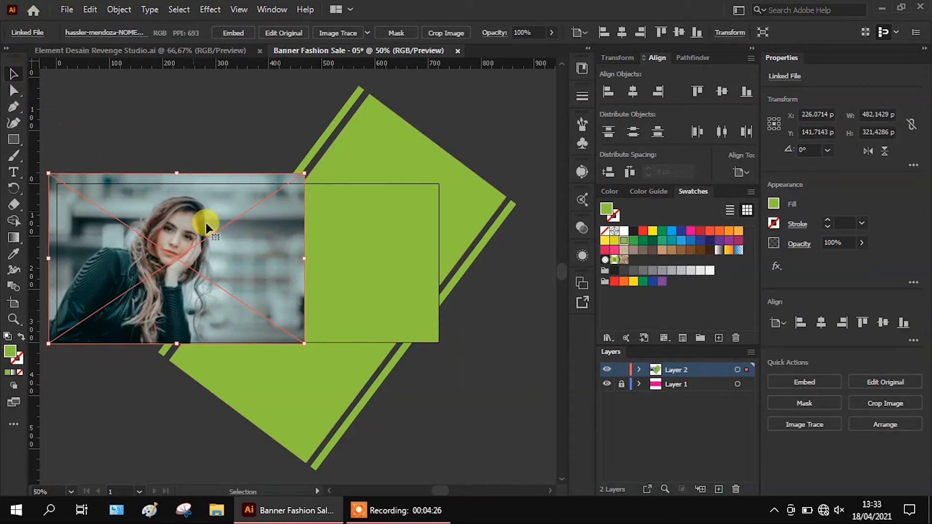
drag(226, 241, 208, 243)
click(199, 117)
- Draw a green rectangle about 475 × 305 px over the photo from the artboard's top-left corner, and align its top with the artboard edge
click(13, 139)
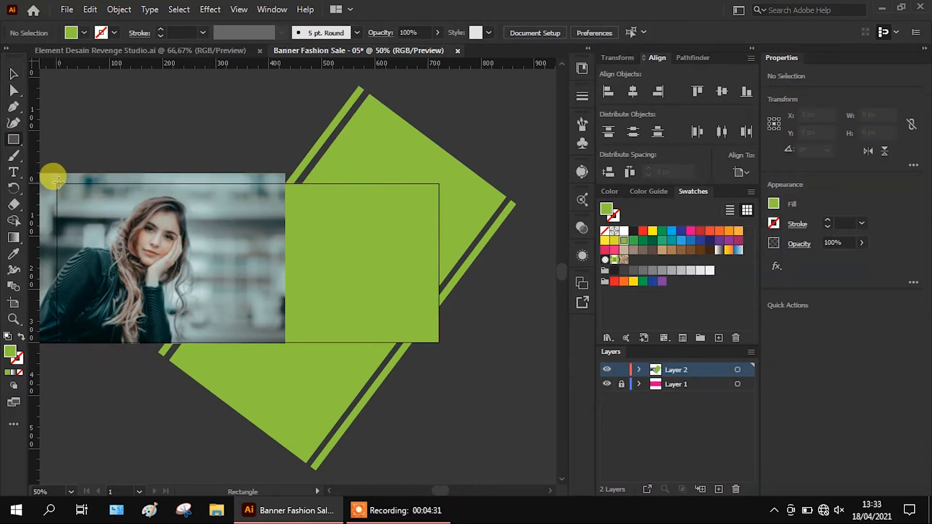
drag(57, 181, 308, 344)
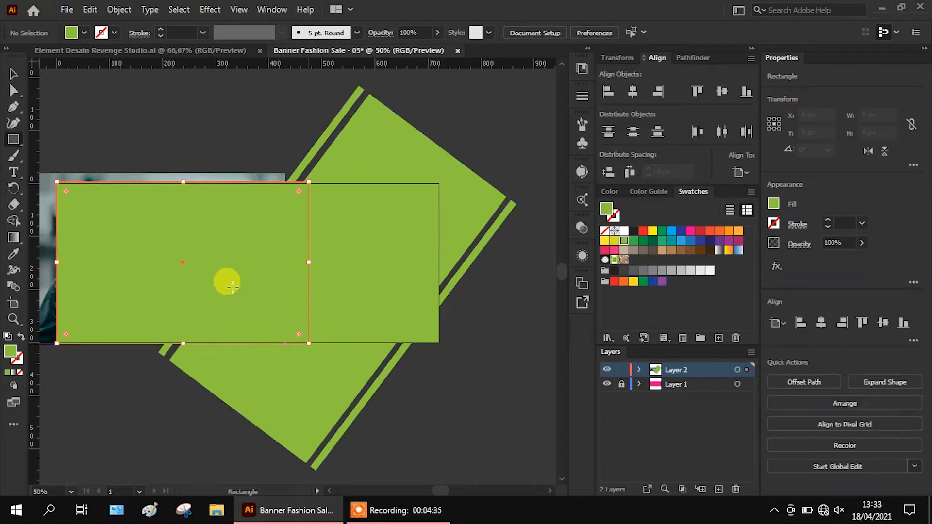
click(12, 74)
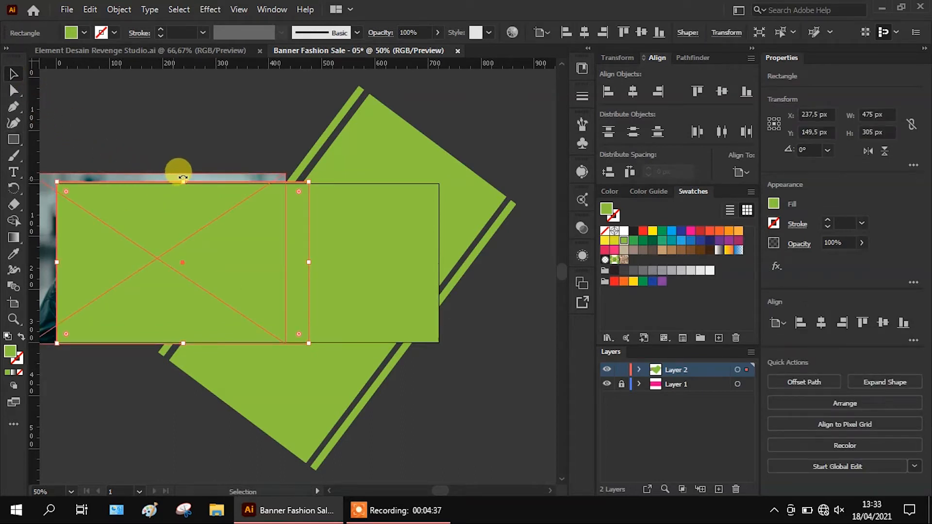
drag(186, 181, 181, 183)
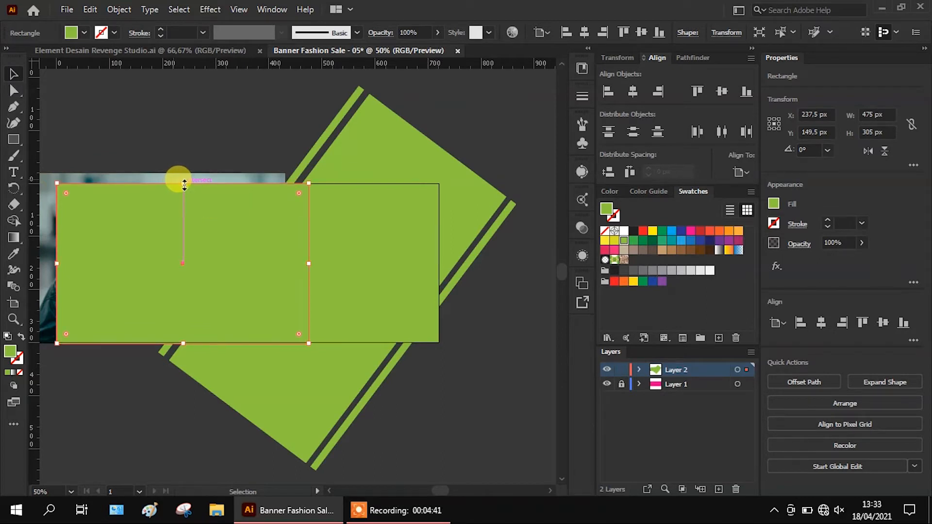
- Clip the woman's photo to the green rectangle drawn over it with a clipping mask, and deselect the result
shift+click(213, 175)
right_click(212, 175)
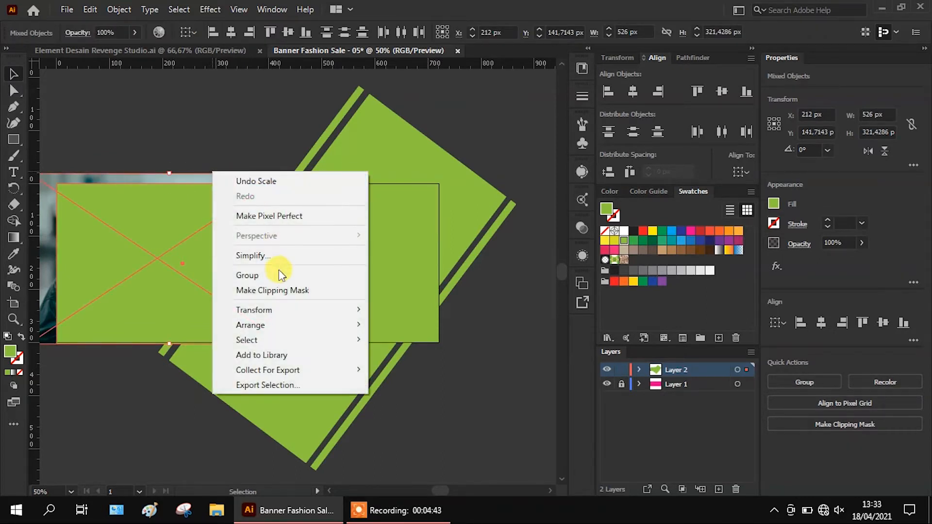
click(279, 290)
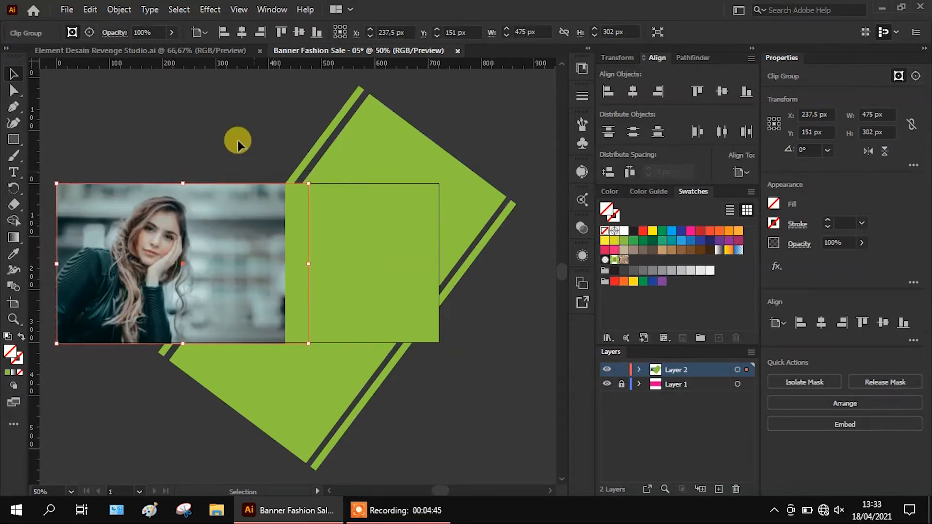
click(225, 118)
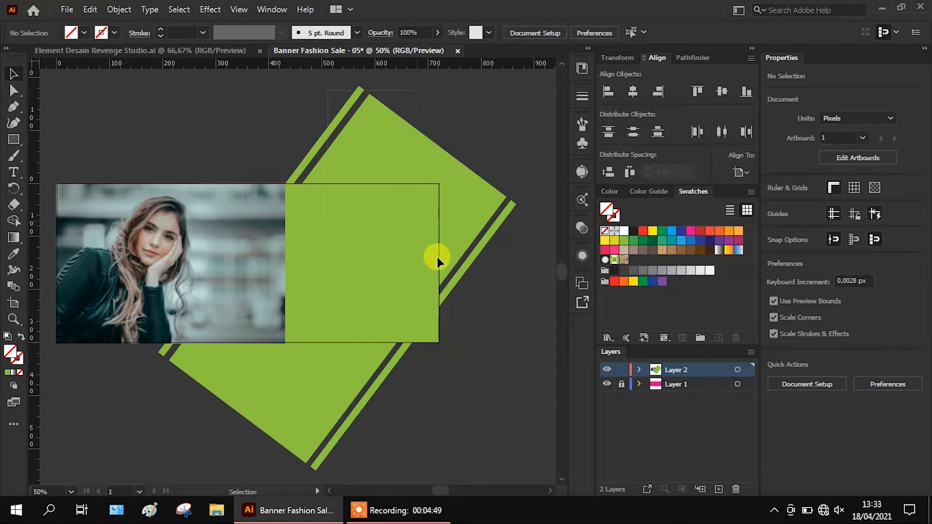
- Bring the Pen-drawn shape and the three rotated green shapes to the front of the clipped photo, and deselect them
click(439, 308)
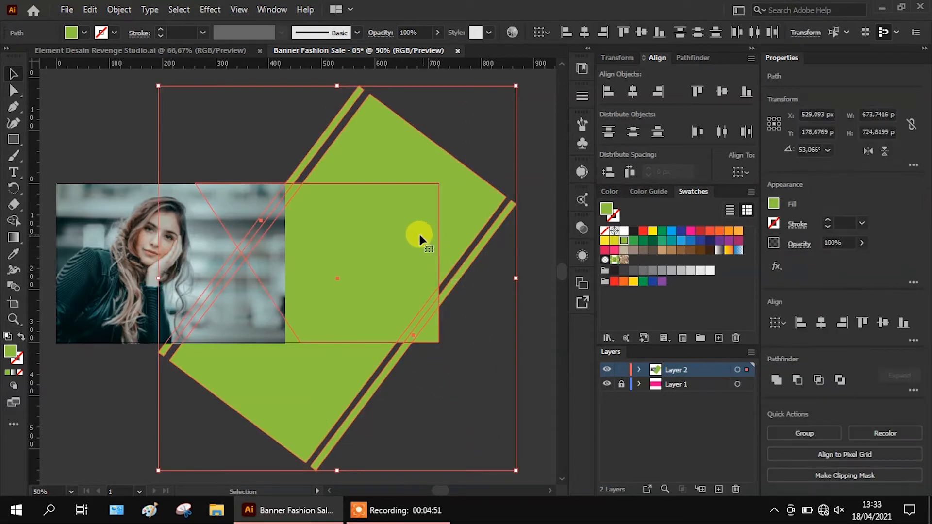
right_click(418, 236)
mouse_move(537, 428)
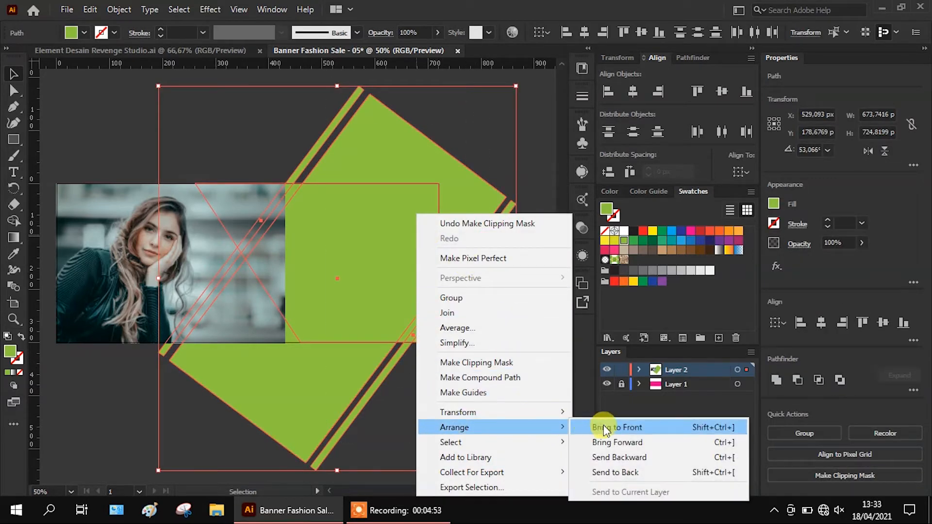
click(605, 430)
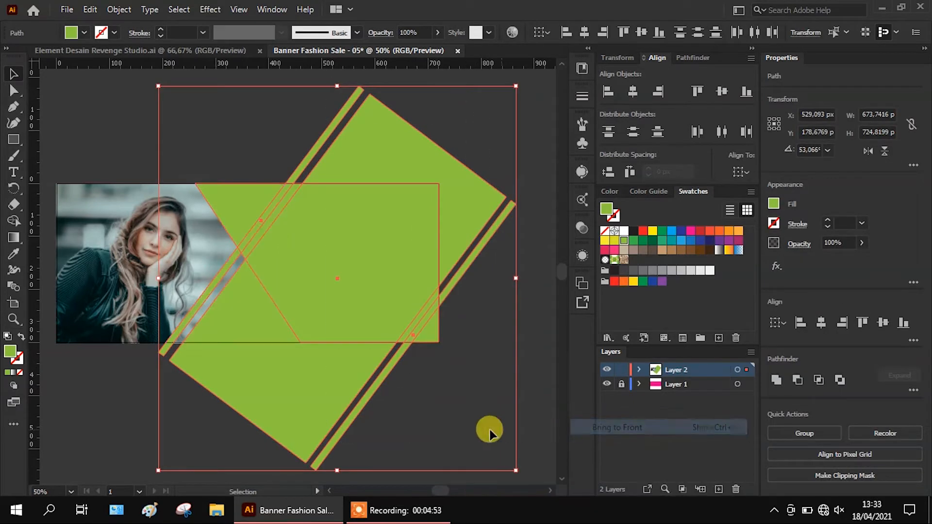
click(131, 141)
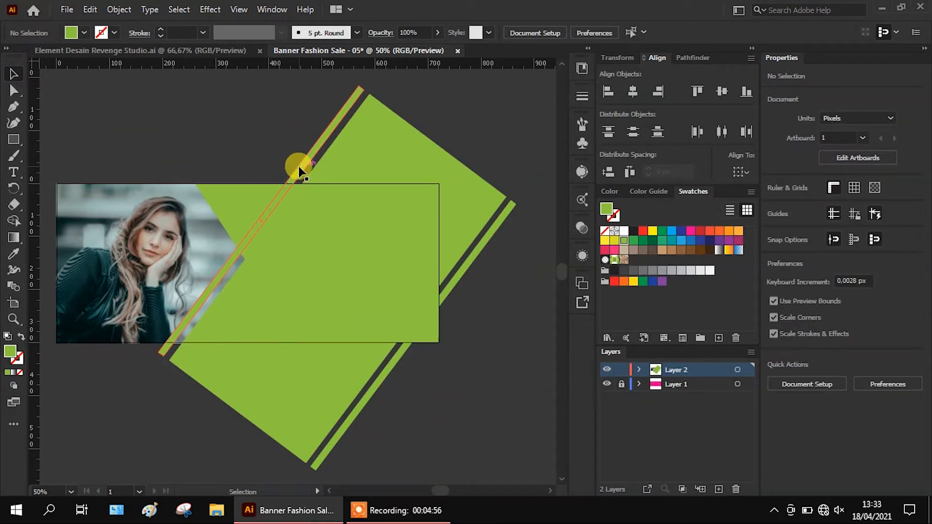
- Recolor the Pen-drawn shape with a grey-green sampled from the photo's blurred background using the Eyedropper
click(242, 197)
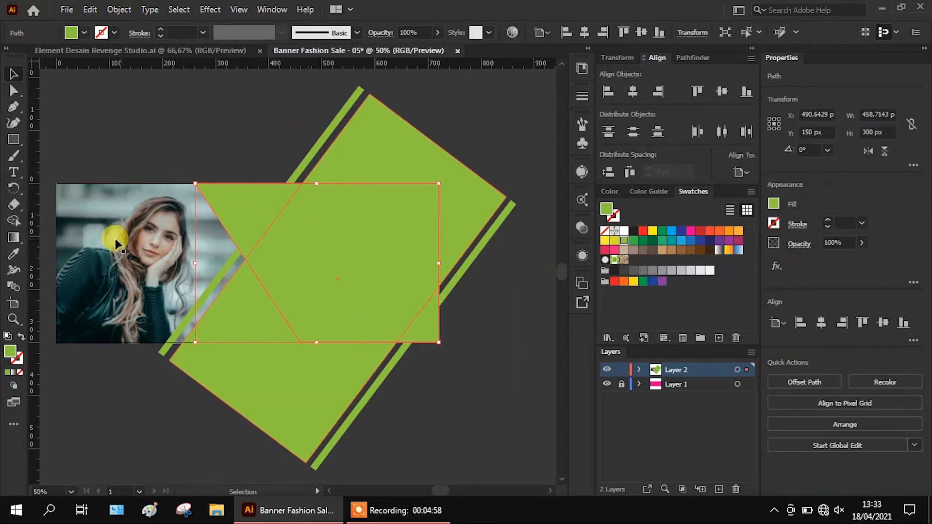
click(13, 254)
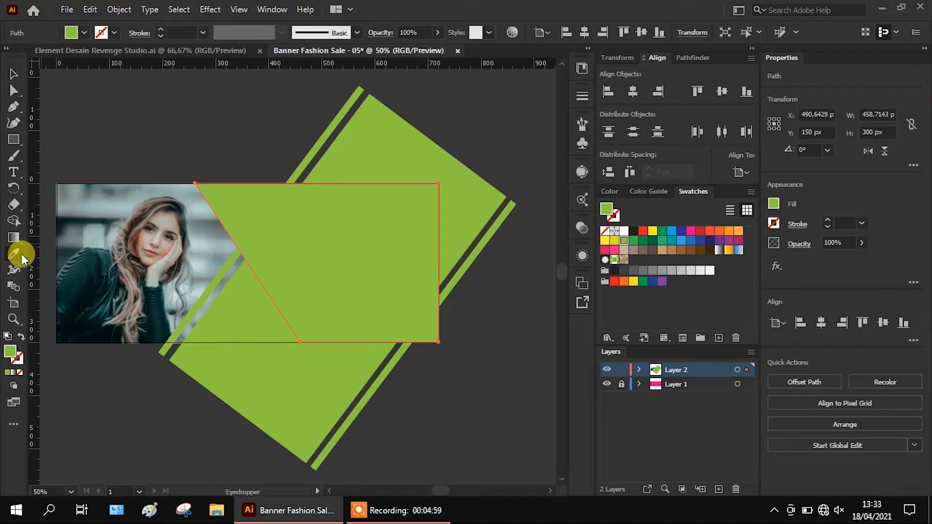
click(113, 193)
click(13, 74)
- Recolor the large rotated rectangle with the dark teal sampled from the woman's sweater
click(389, 152)
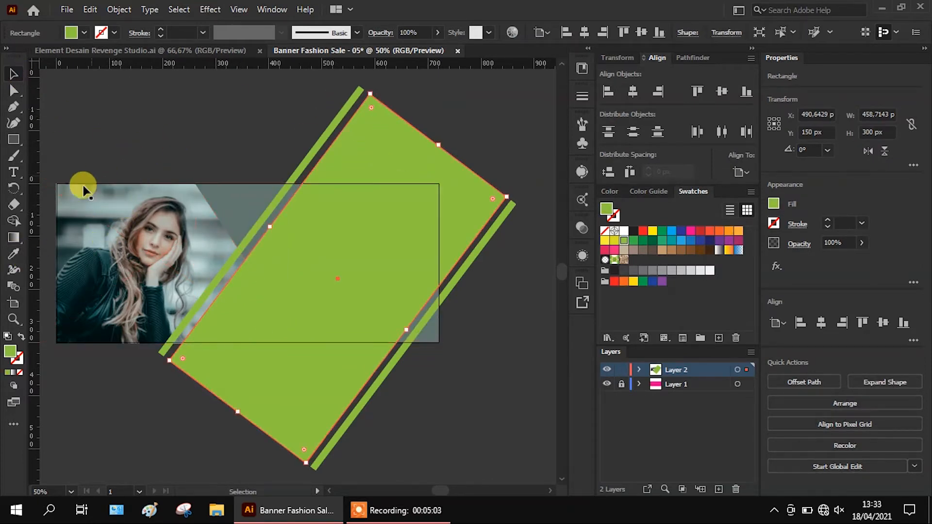
click(12, 255)
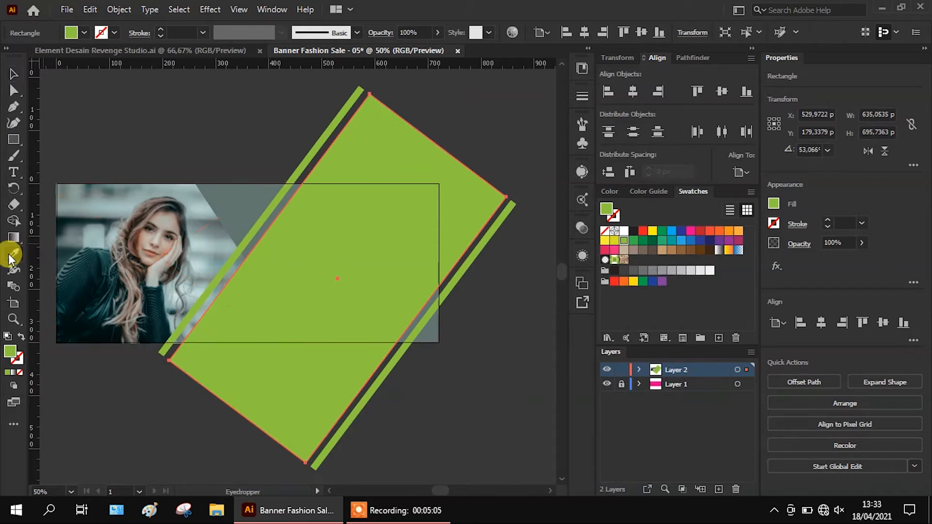
click(88, 276)
click(11, 75)
- Recolor both thin diagonal strips with a light warm grey sampled from the photo, and deselect them
click(330, 134)
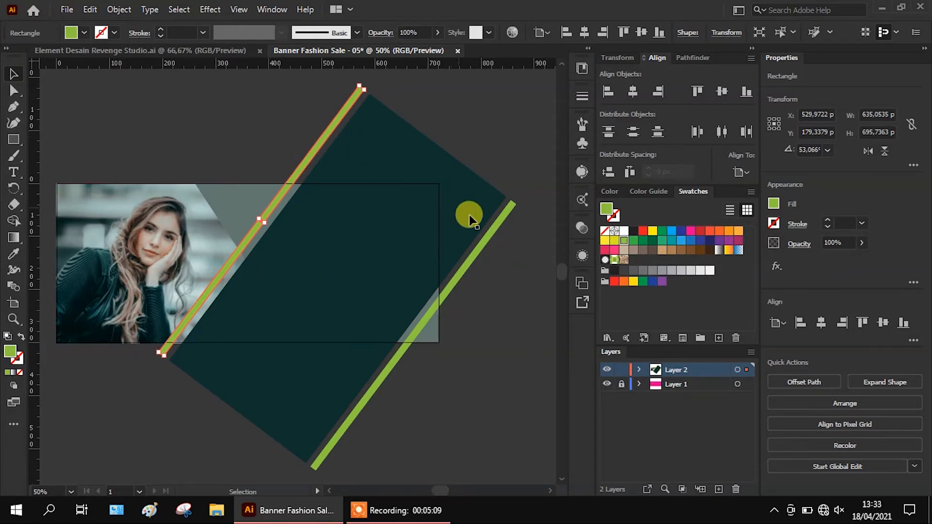
shift+click(490, 233)
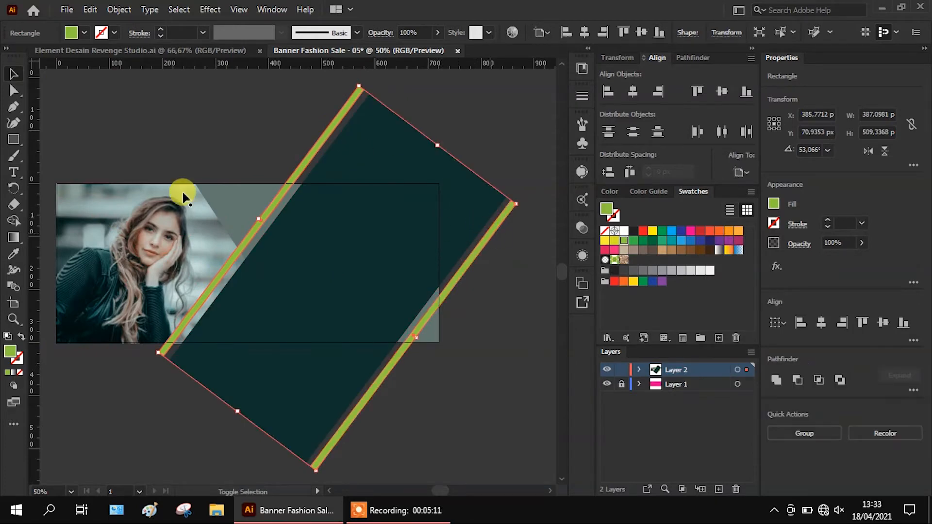
click(12, 256)
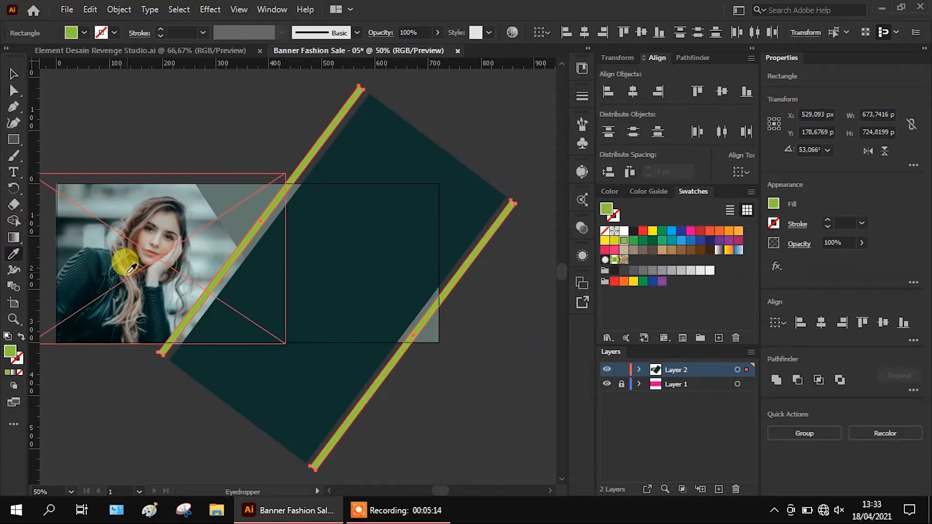
click(128, 267)
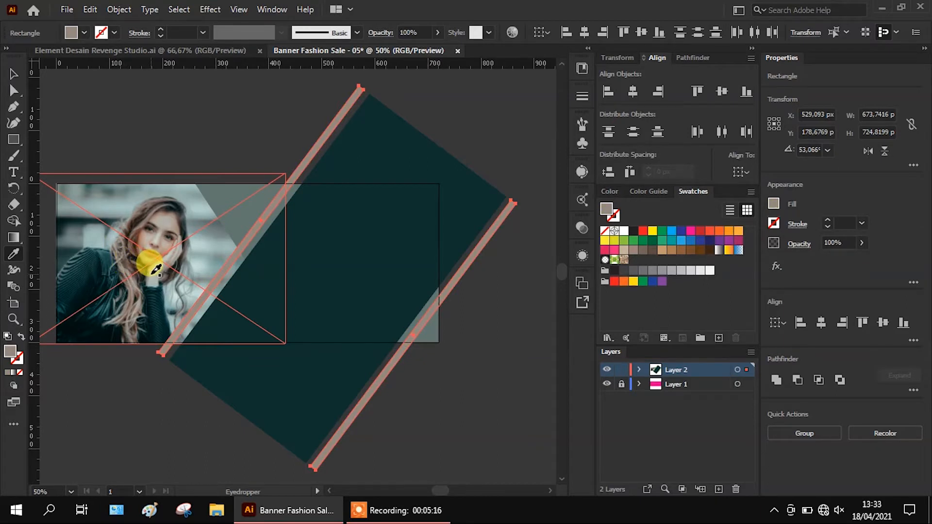
click(13, 74)
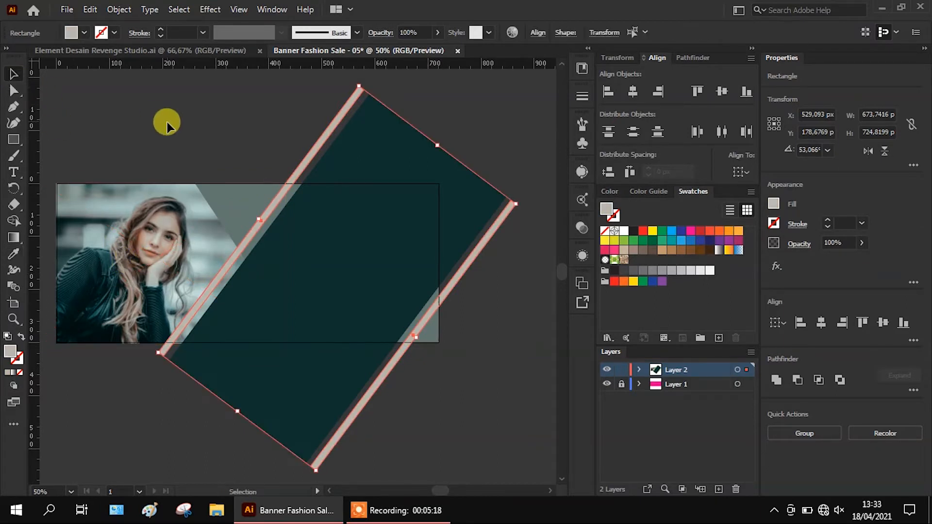
click(167, 122)
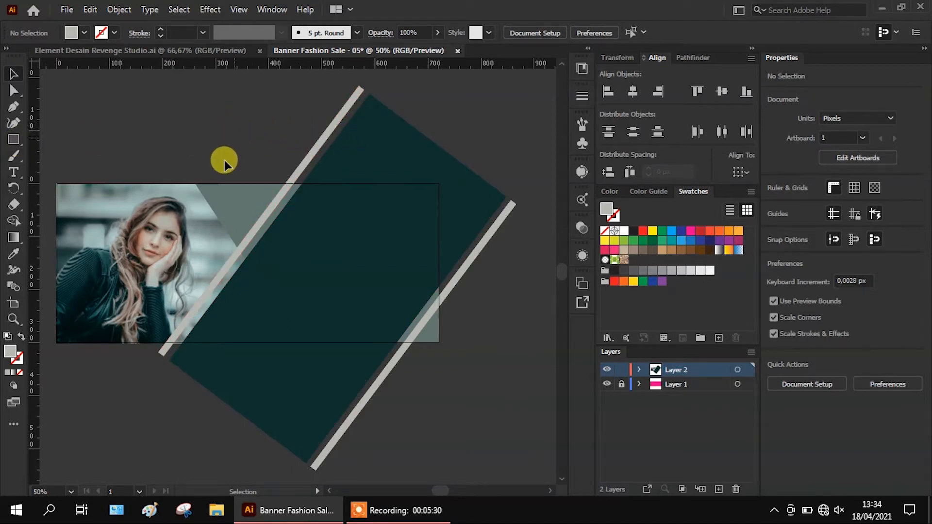
- Draw a rectangle about 622 × 300 px from the artboard's bottom-right corner to its top edge, and remove its fill
click(13, 140)
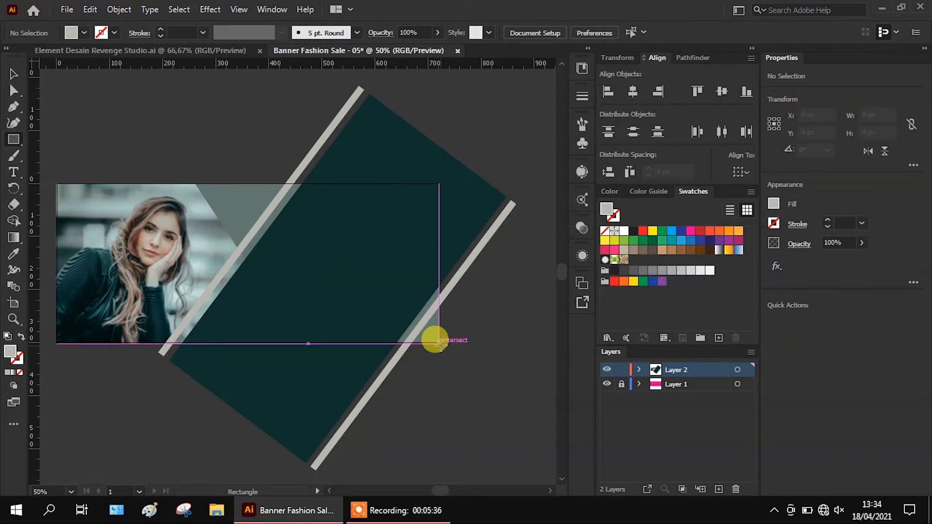
drag(439, 343, 109, 183)
click(11, 74)
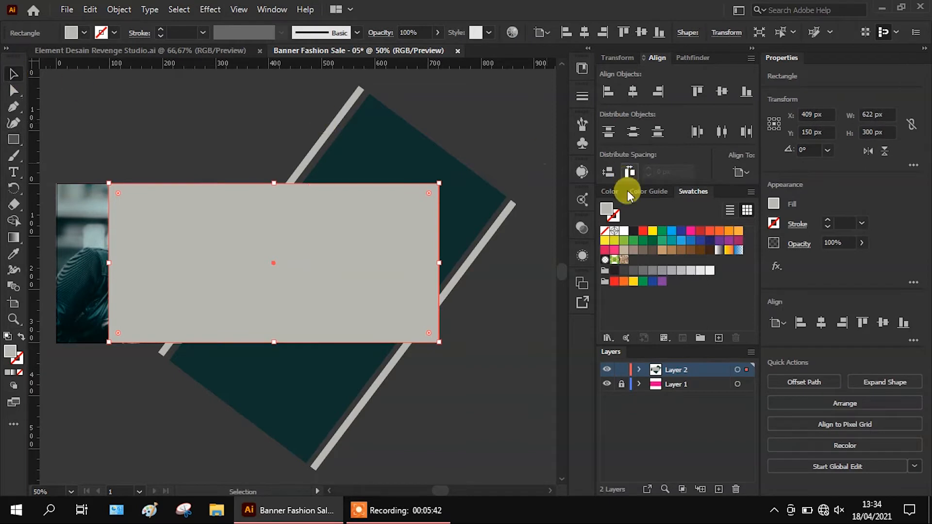
click(605, 231)
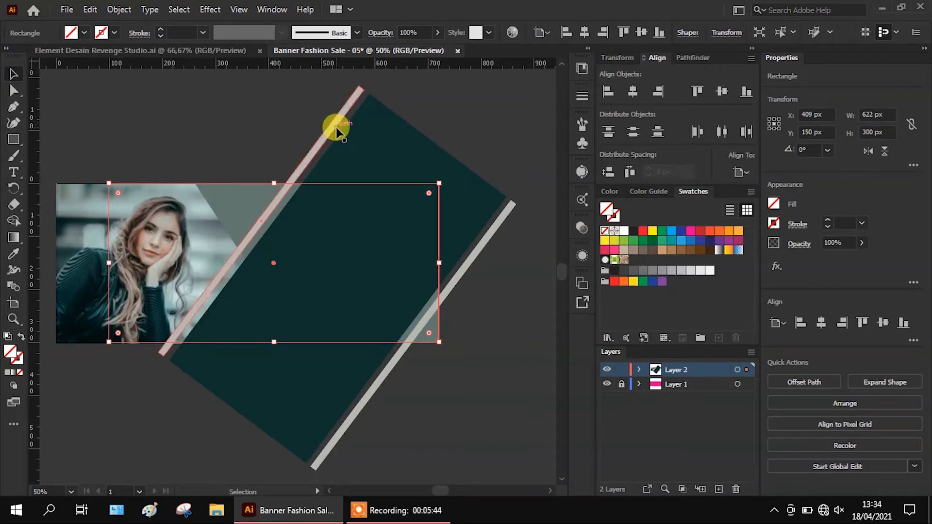
- Clip the large dark rectangle and both diagonal strips to the unfilled rectangle with a clipping mask, and deselect the group
shift+click(358, 136)
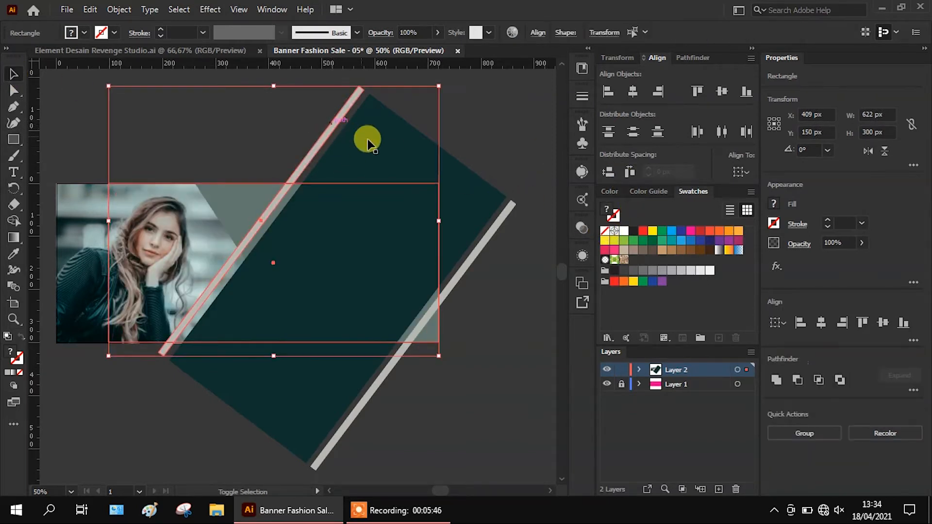
shift+click(499, 229)
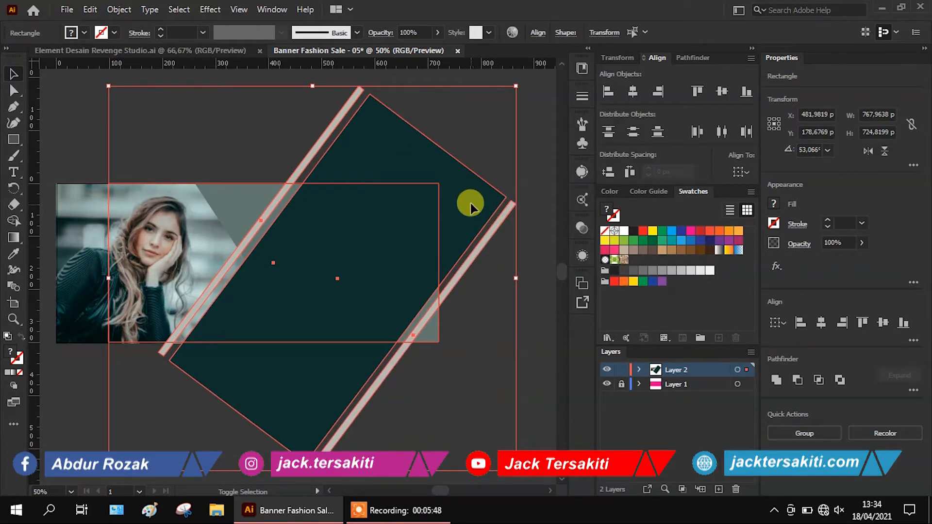
right_click(470, 204)
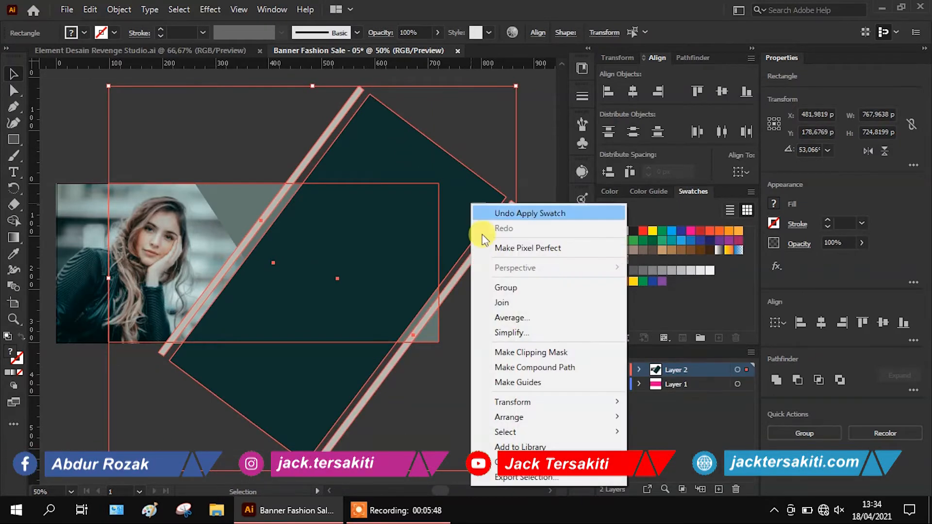
click(524, 353)
click(444, 395)
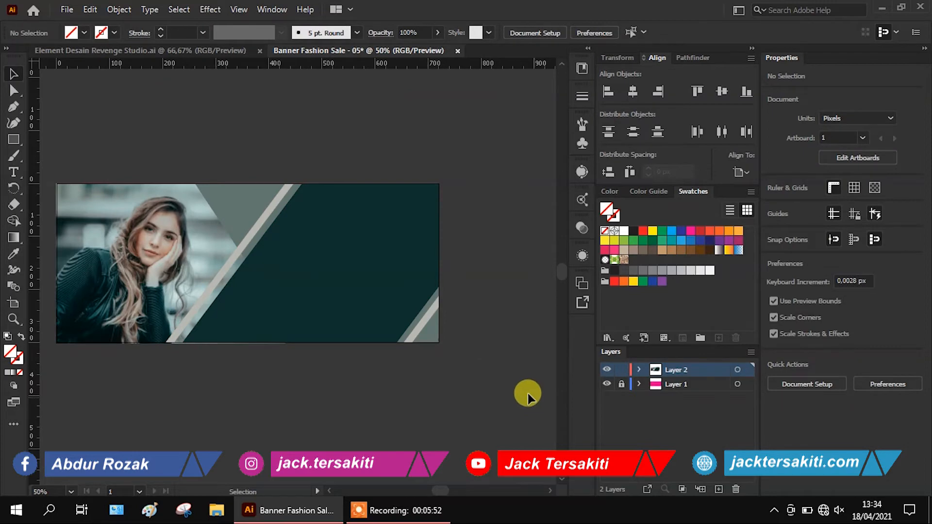
- Try to pull the bottom edge of the clipped diagonal shapes onto the artboard's bottom edge
scroll(233, 364, up, 1)
scroll(233, 364, up, 1)
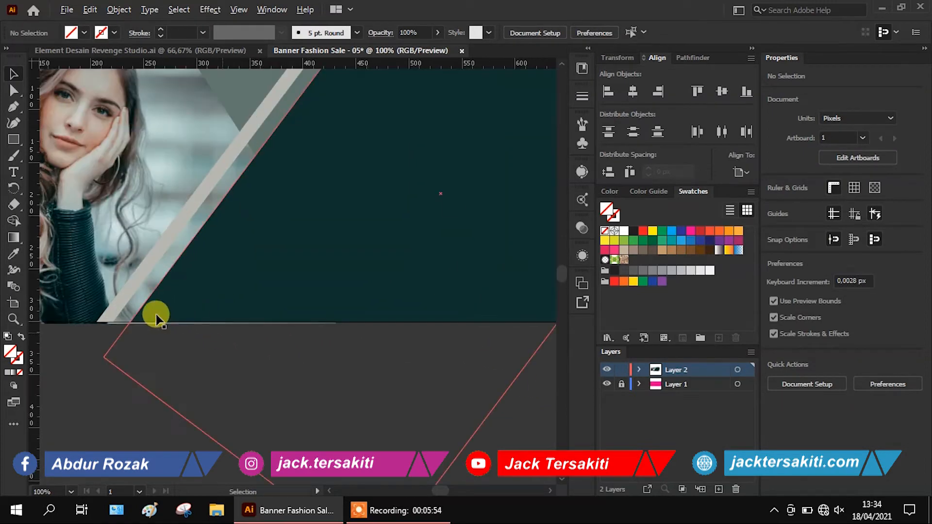
scroll(156, 314, up, 1)
click(227, 289)
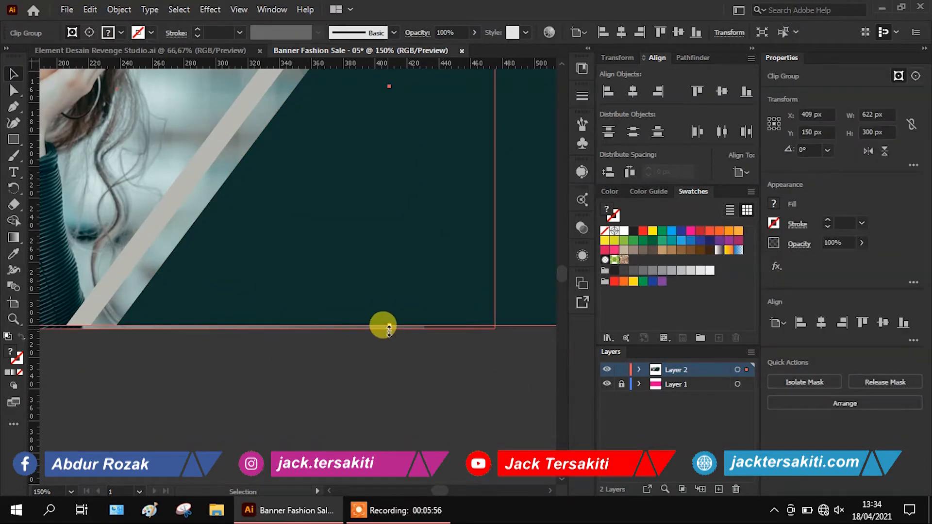
drag(389, 329, 378, 327)
click(398, 349)
scroll(389, 340, down, 1)
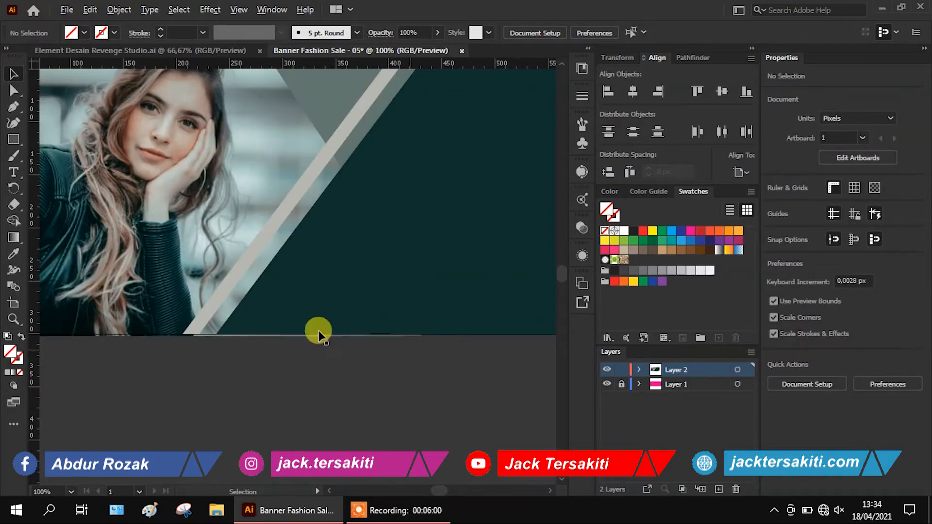
- Resize the clipped photo to about 472 × 300 px so its bottom edge meets the artboard's bottom edge, and deselect it
click(174, 269)
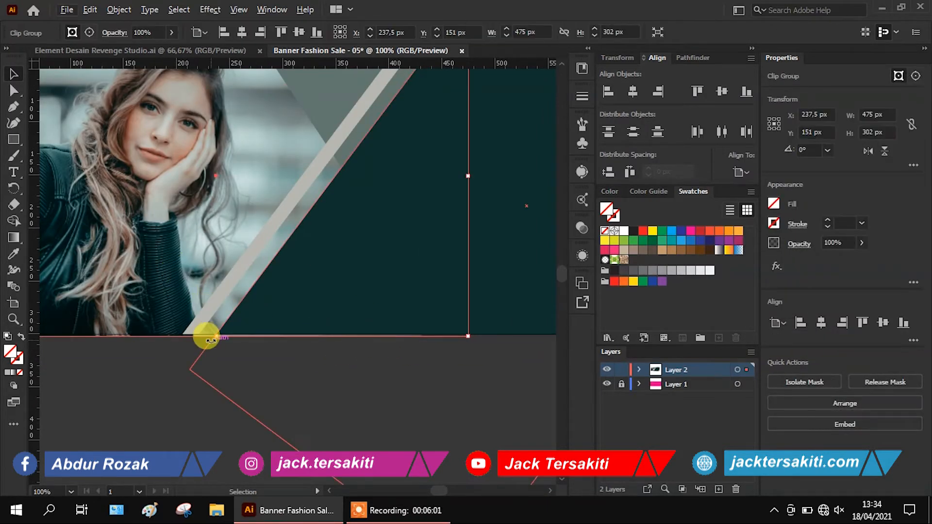
scroll(208, 339, up, 3)
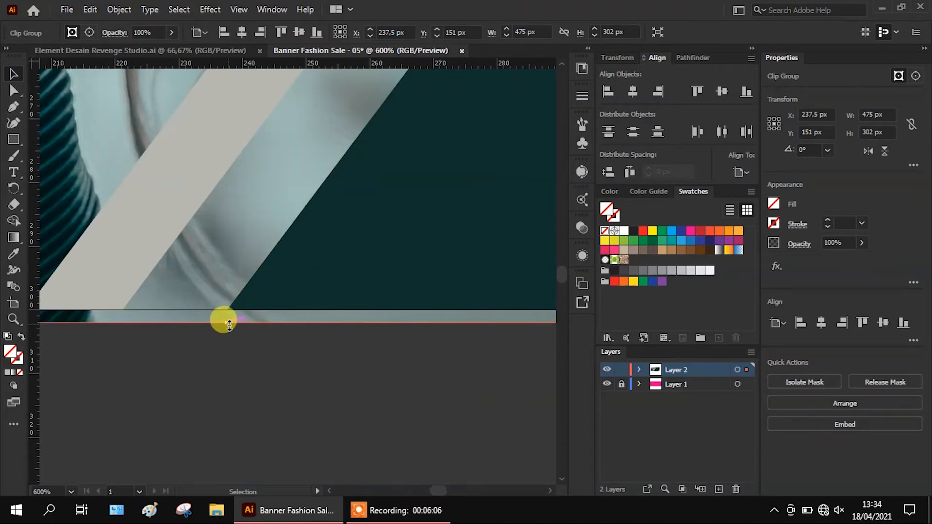
scroll(223, 320, down, 4)
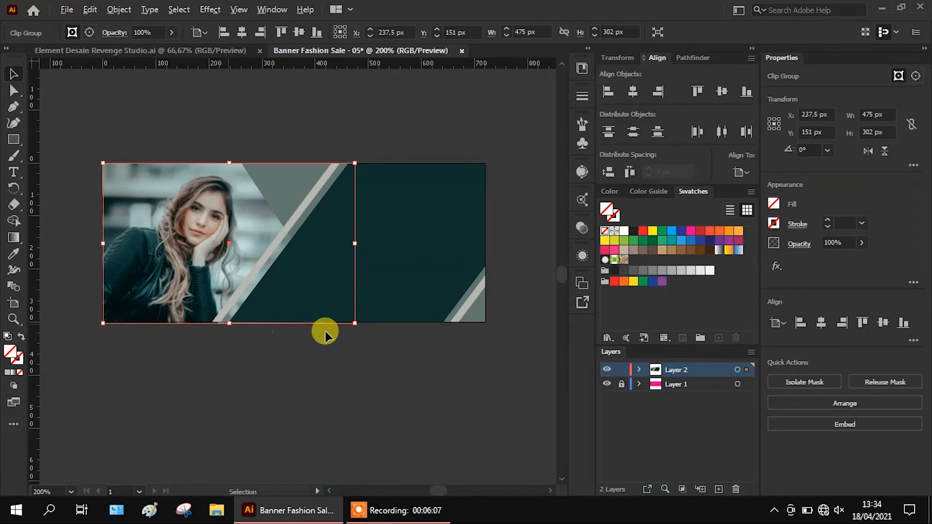
scroll(341, 326, up, 5)
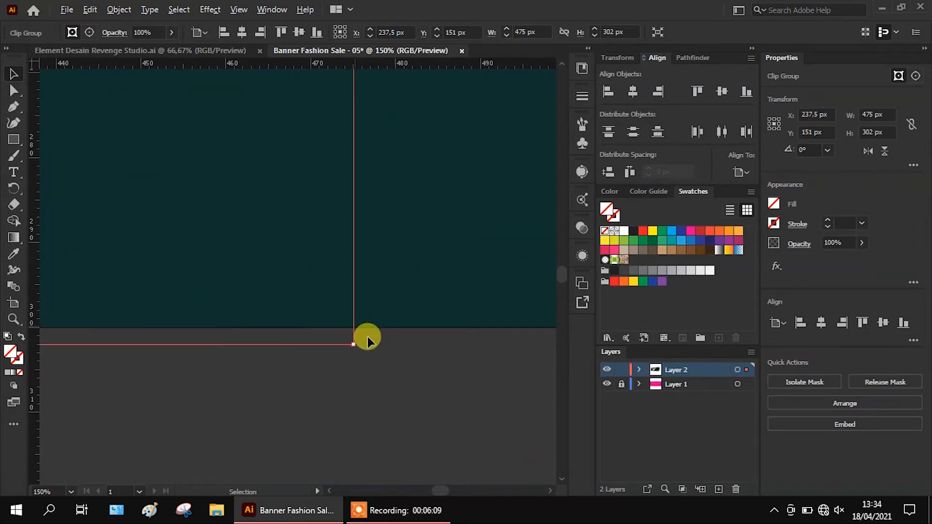
drag(353, 344, 332, 329)
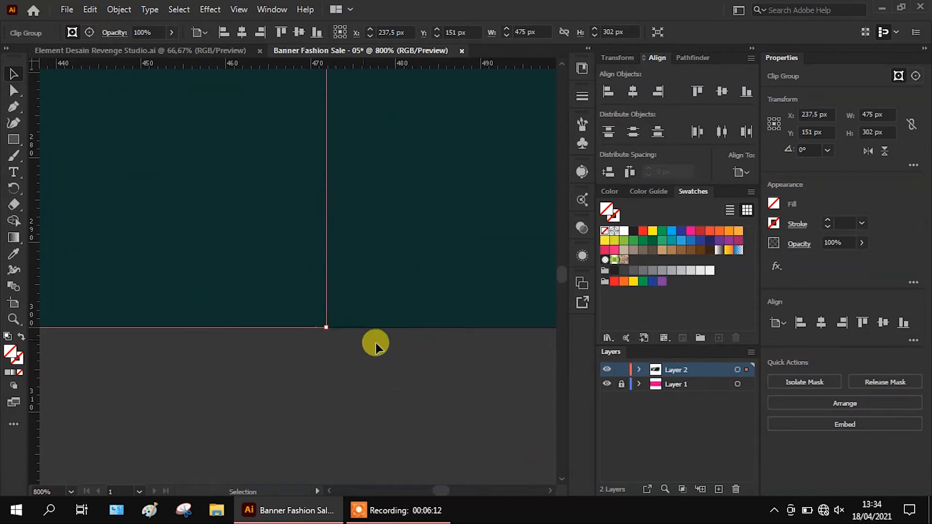
scroll(398, 359, down, 4)
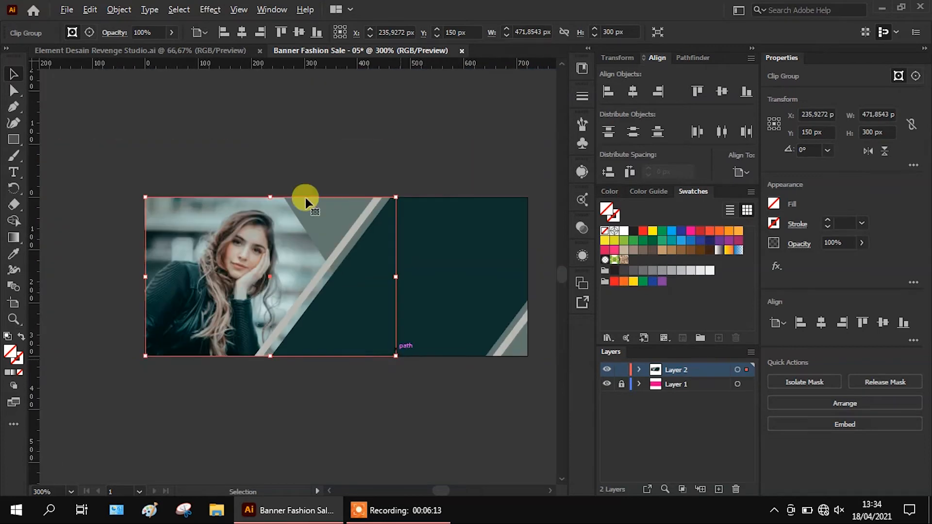
click(288, 165)
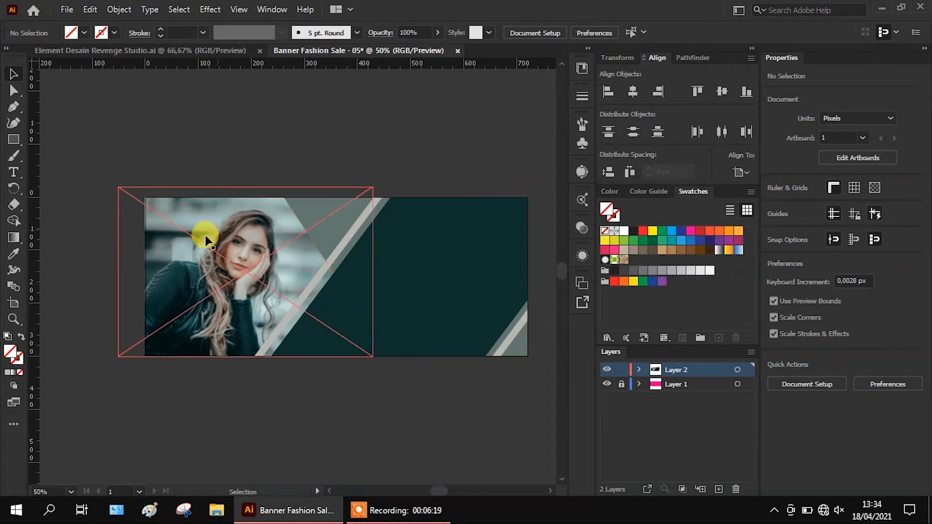
scroll(185, 243, down, 1)
scroll(351, 291, up, 2)
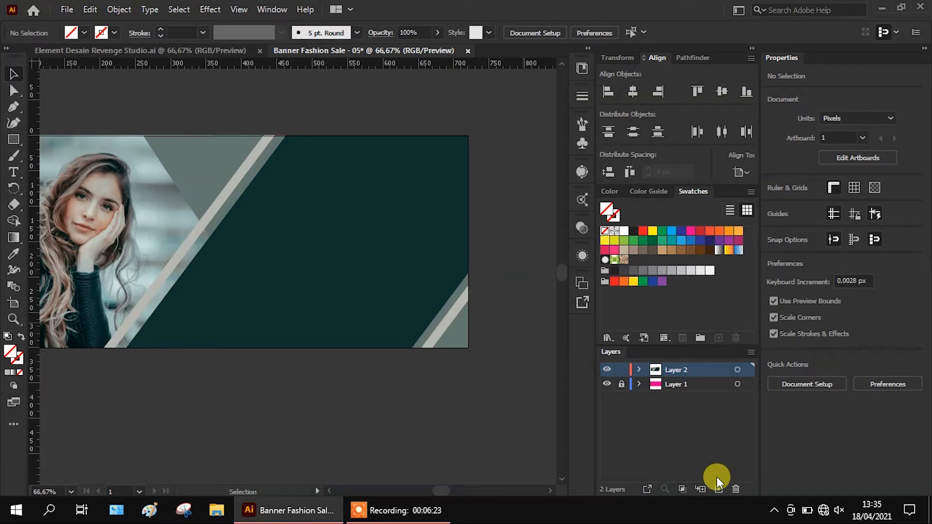
- Create a new layer above the artwork and add the point text "Fashion" on the dark teal area
click(718, 489)
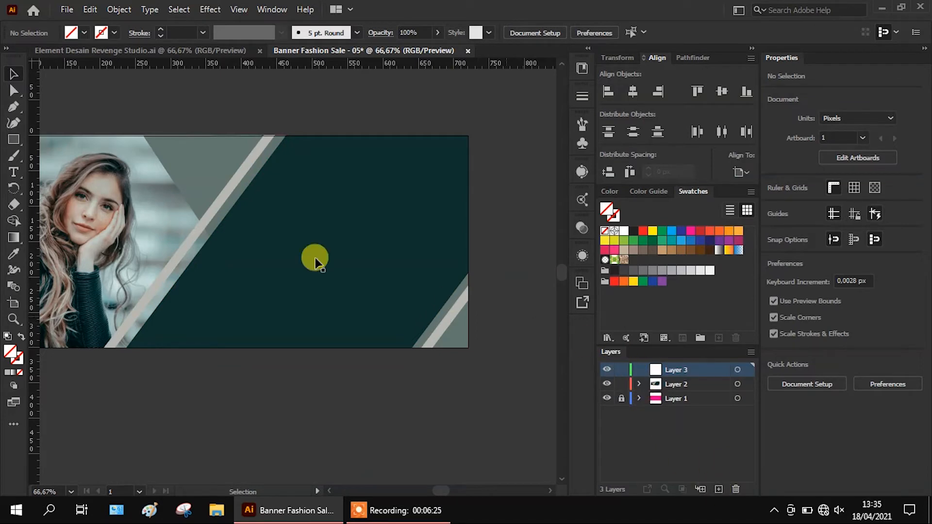
click(13, 171)
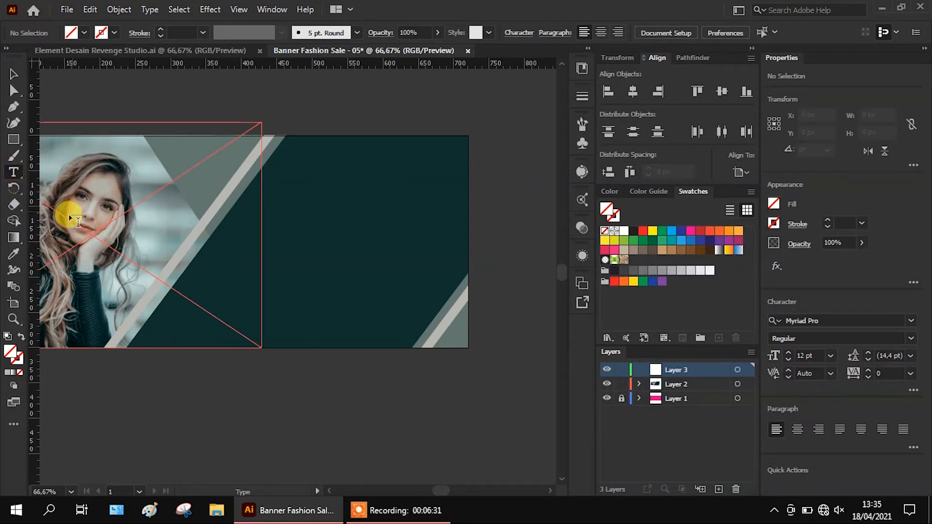
click(277, 202)
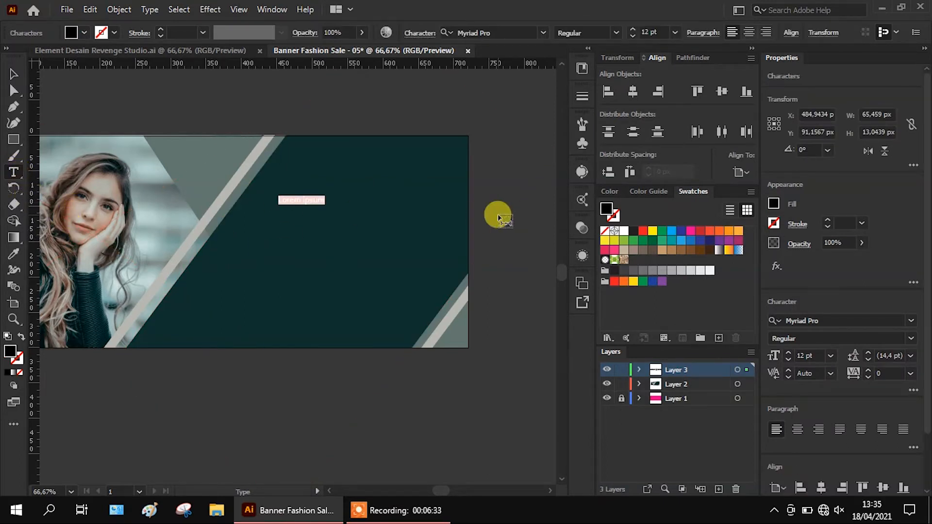
text(Fashio)
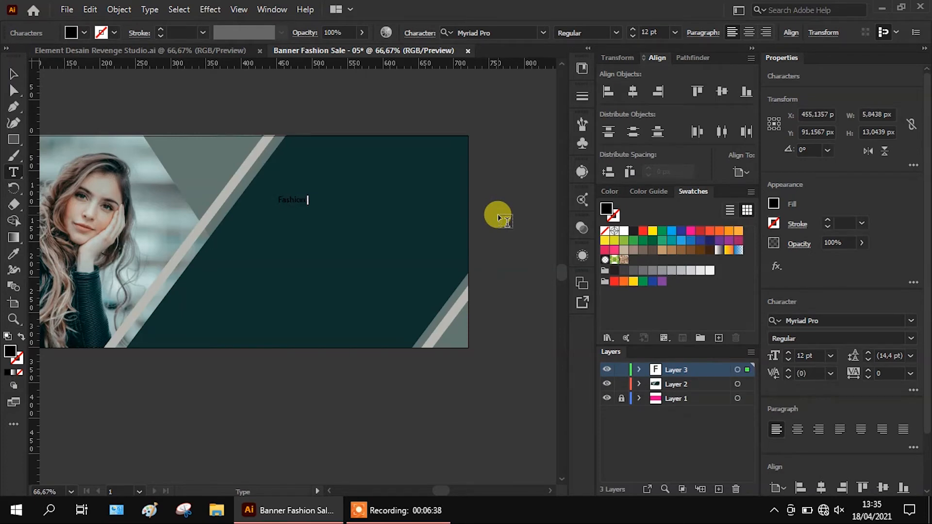
- Scale the "Fashion" text up to about 57 pt, roughly 185 × 62 px, and fill it with white
click(13, 72)
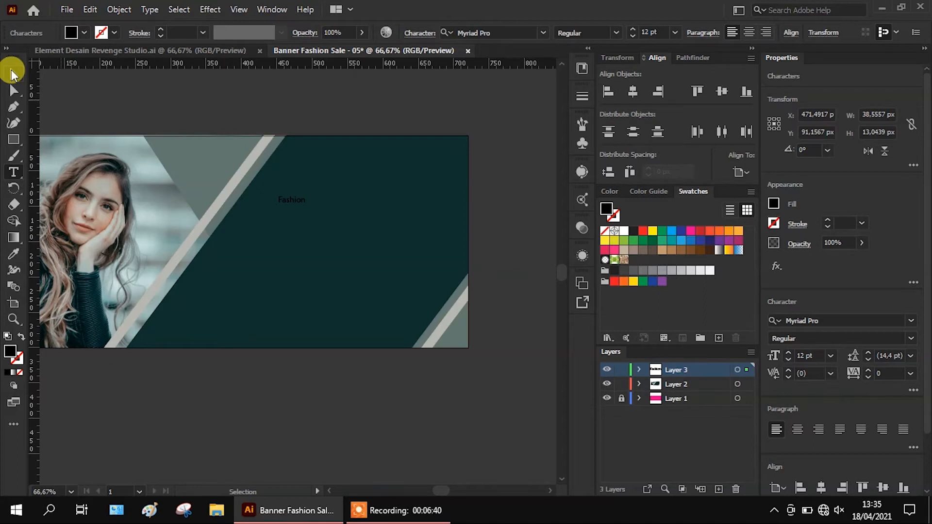
drag(310, 194, 426, 153)
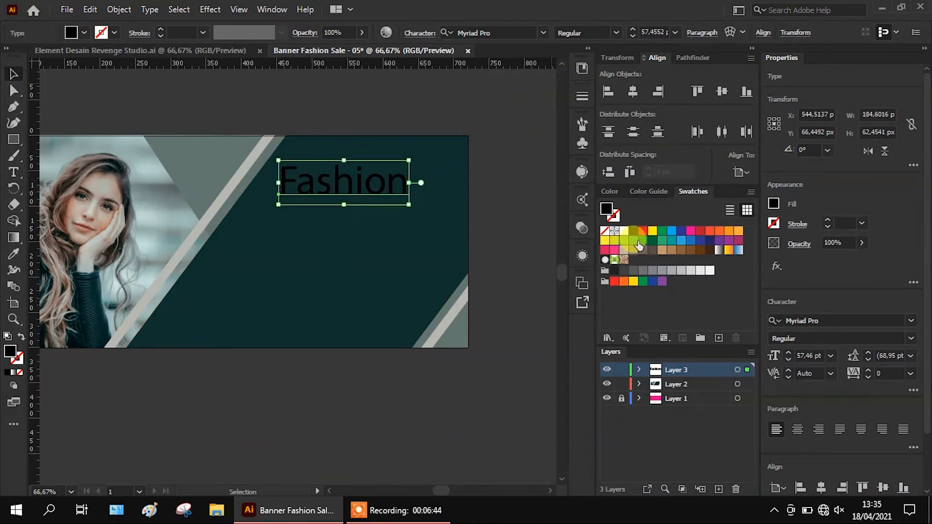
click(624, 231)
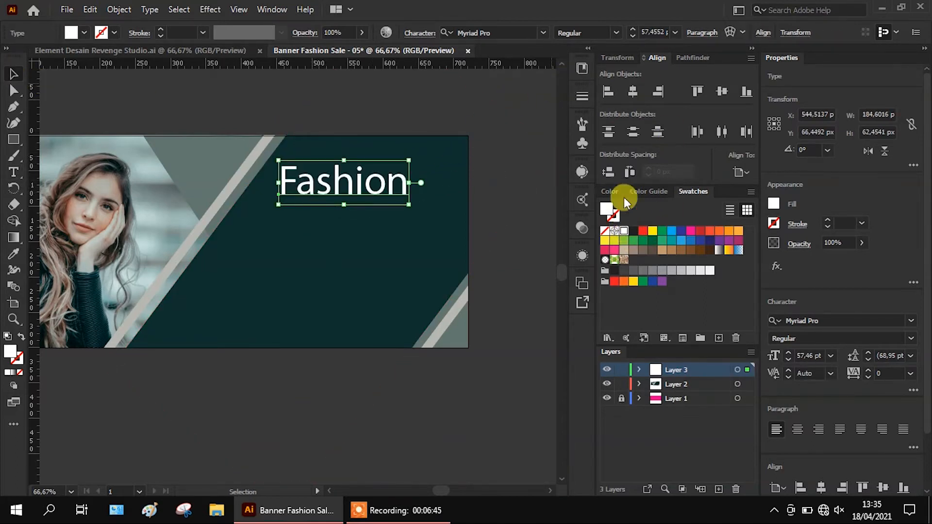
click(545, 33)
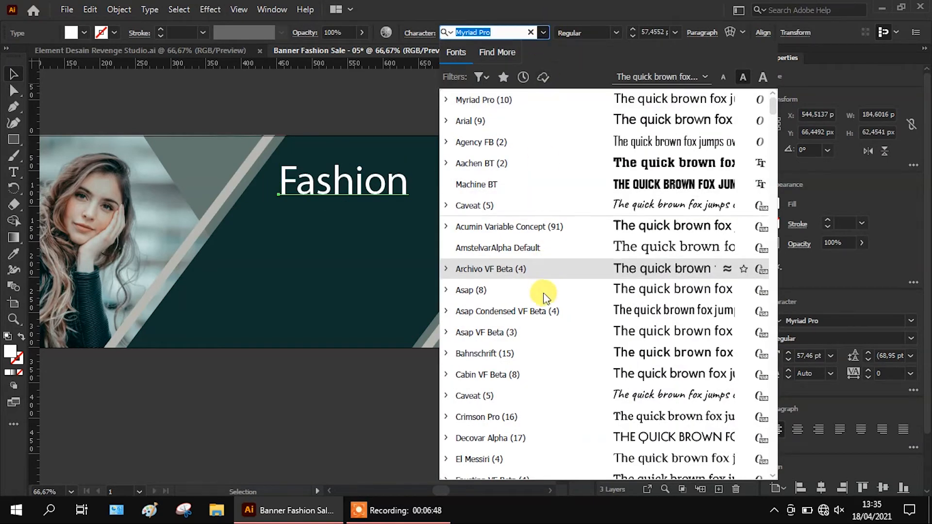
scroll(547, 340, down, 1)
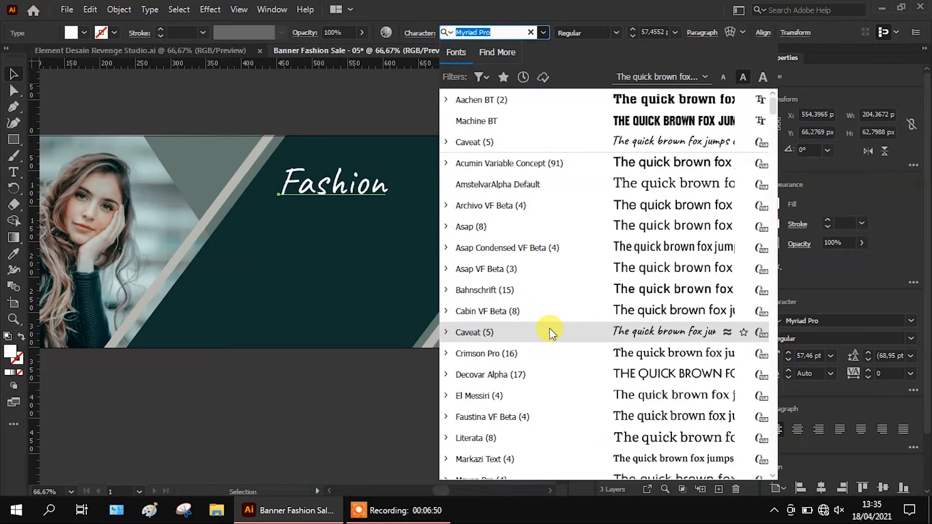
key(Escape)
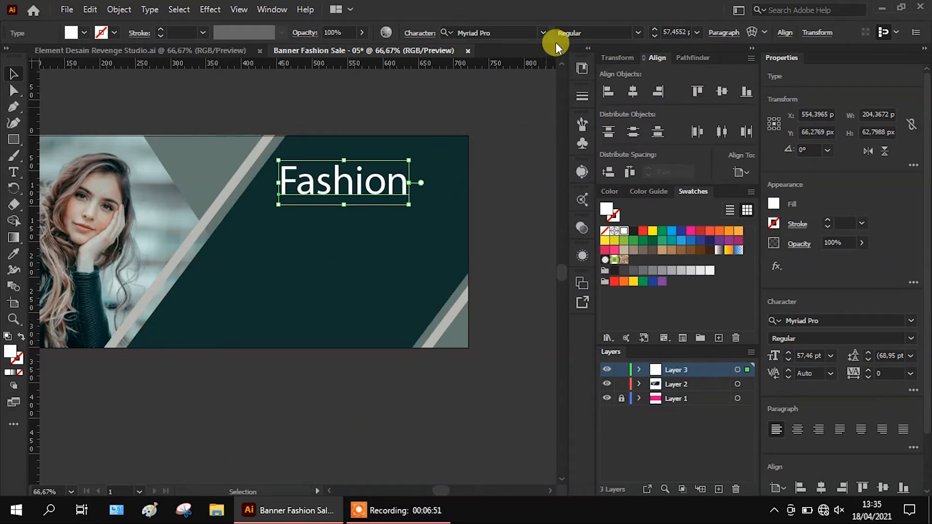
click(544, 33)
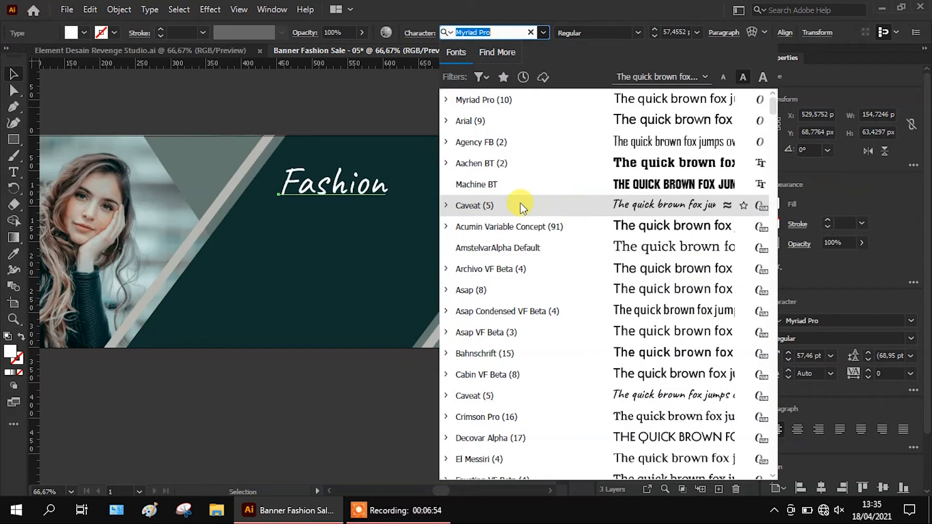
key(Escape)
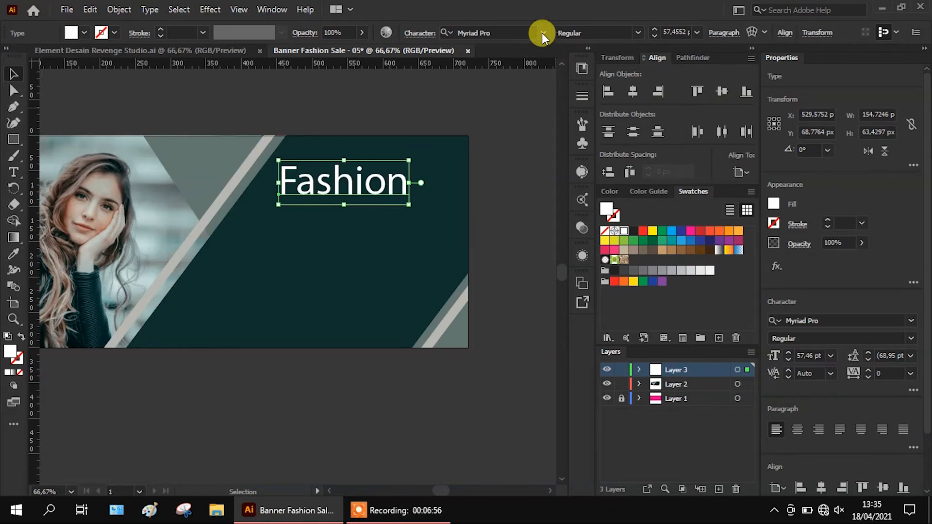
- Browse the font list for a headline typeface, previewing script, serif and display fonts on the "Fashion" text
click(542, 33)
scroll(612, 291, down, 4)
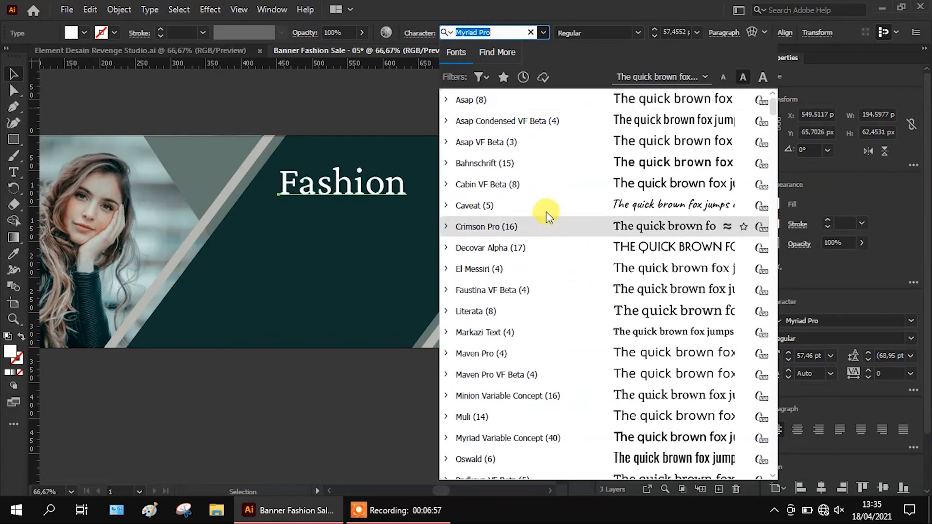
scroll(565, 330, down, 3)
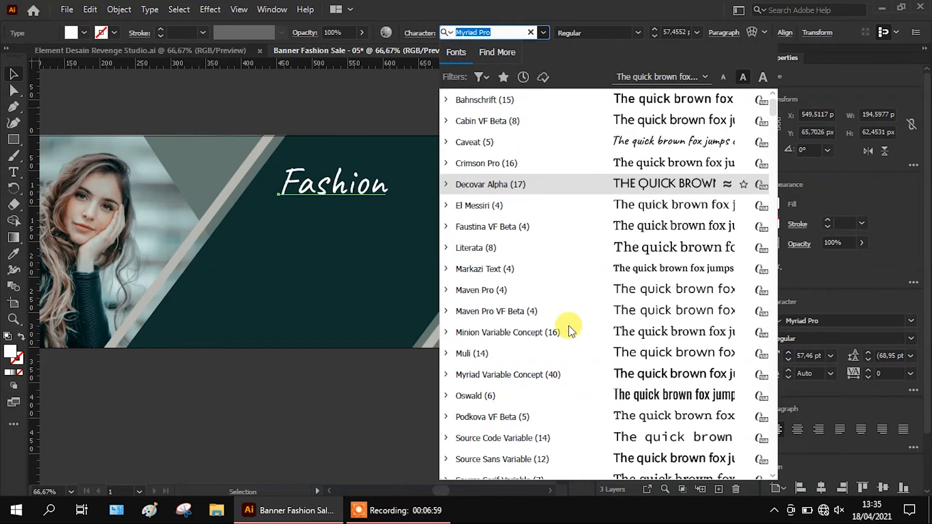
scroll(563, 325, down, 4)
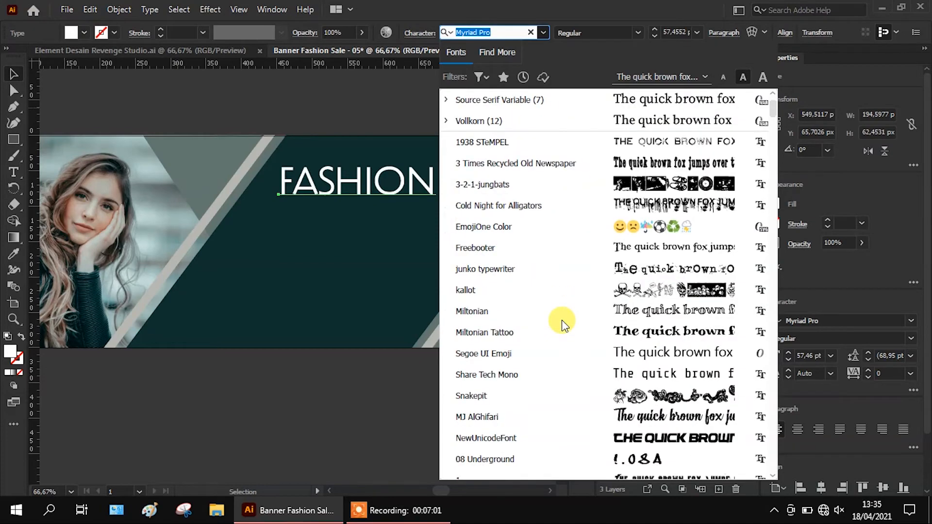
scroll(562, 322, down, 3)
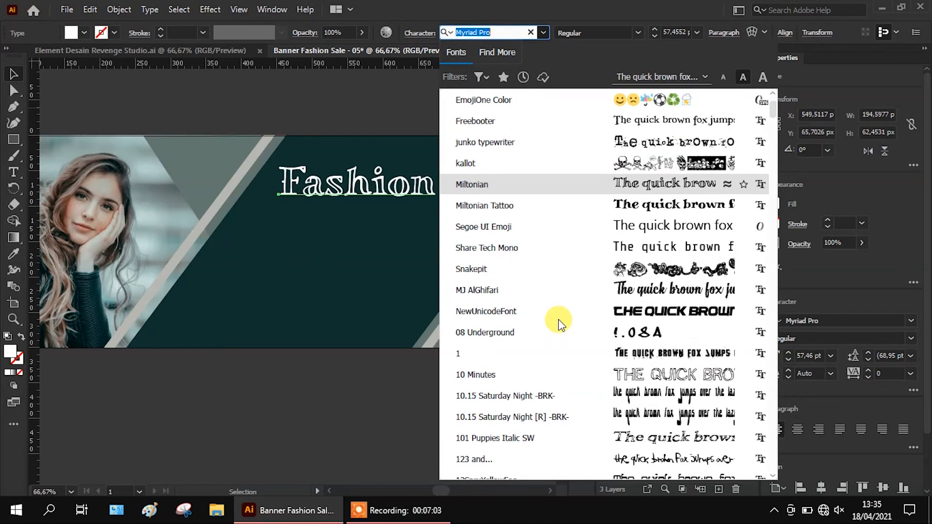
scroll(559, 323, down, 1)
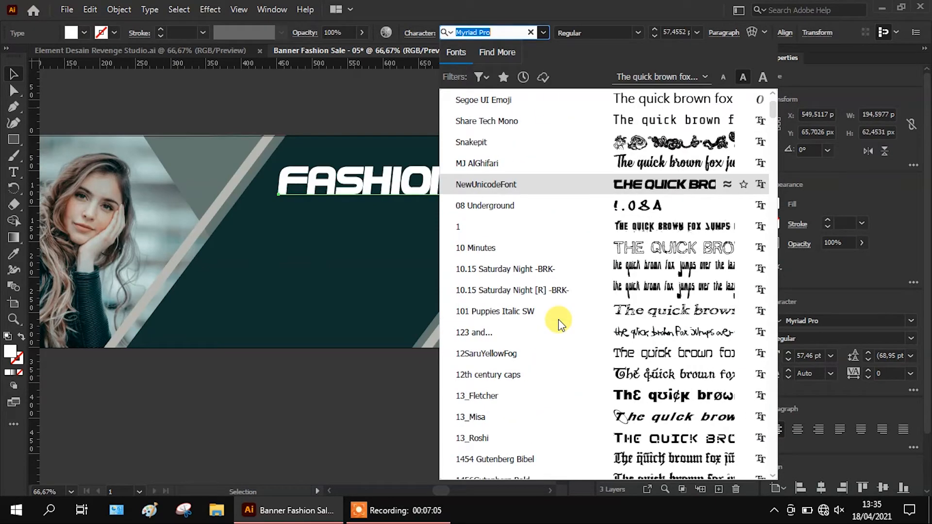
scroll(559, 324, down, 2)
scroll(534, 327, down, 2)
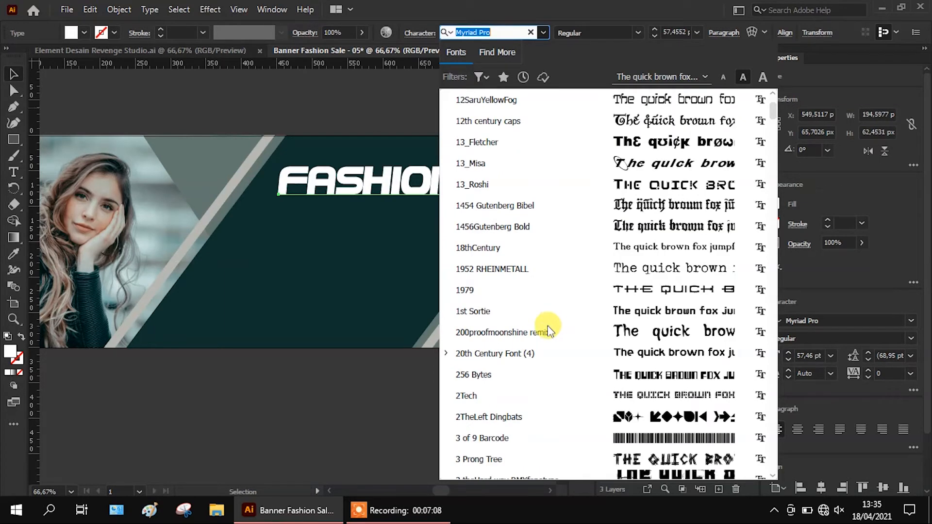
scroll(519, 329, down, 3)
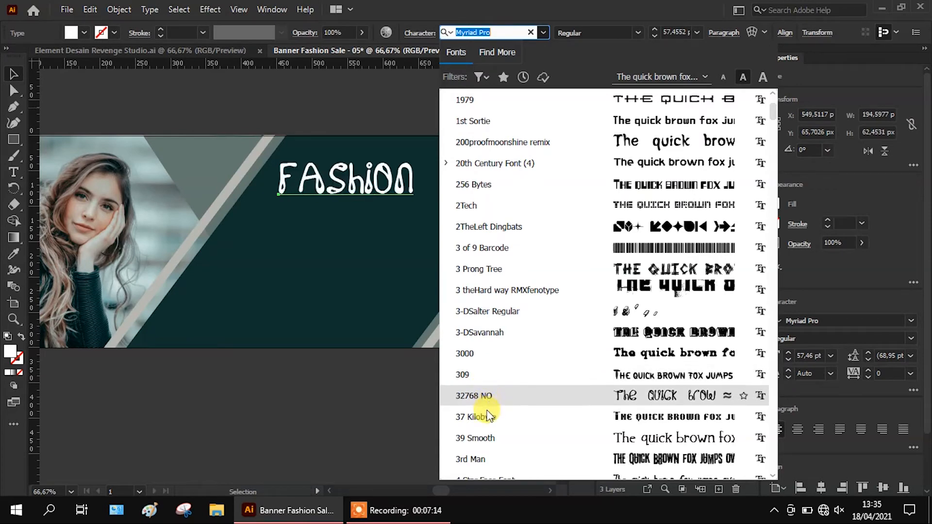
scroll(488, 416, down, 1)
scroll(488, 416, down, 3)
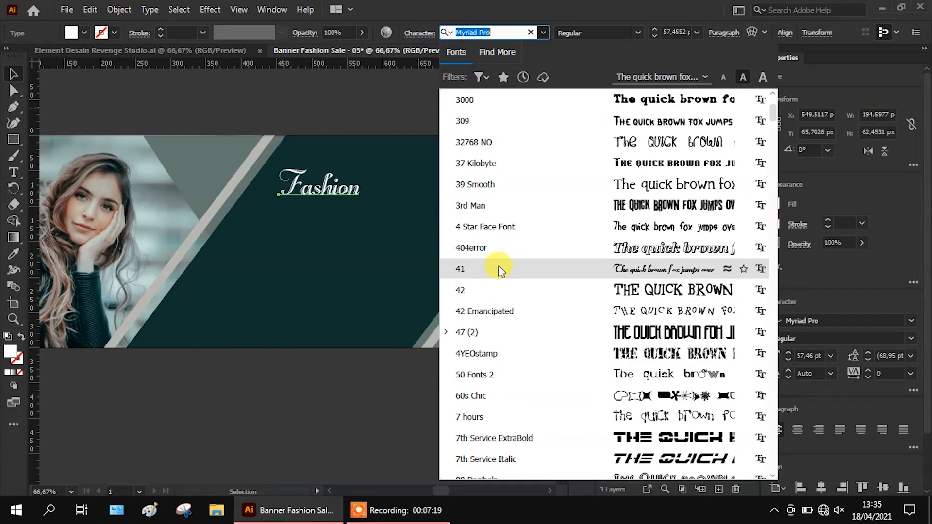
scroll(510, 318, down, 1)
scroll(514, 332, down, 1)
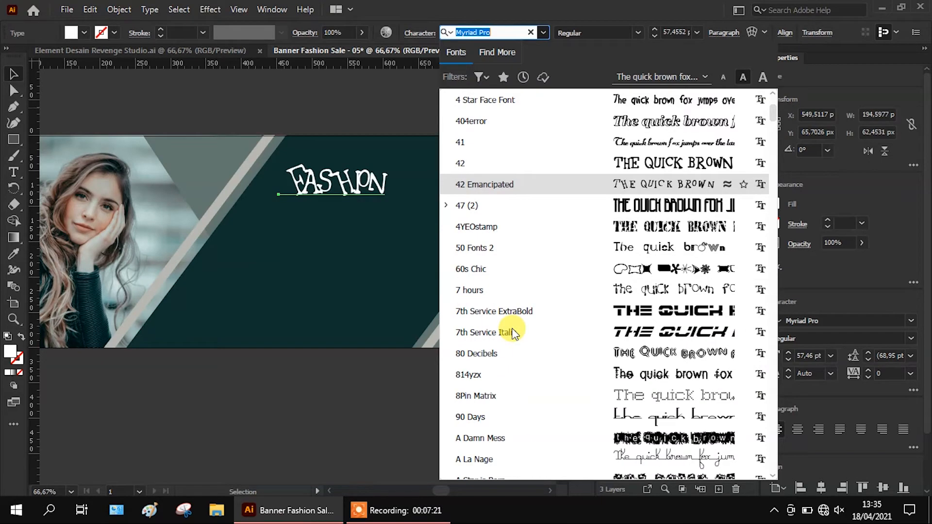
scroll(513, 333, down, 4)
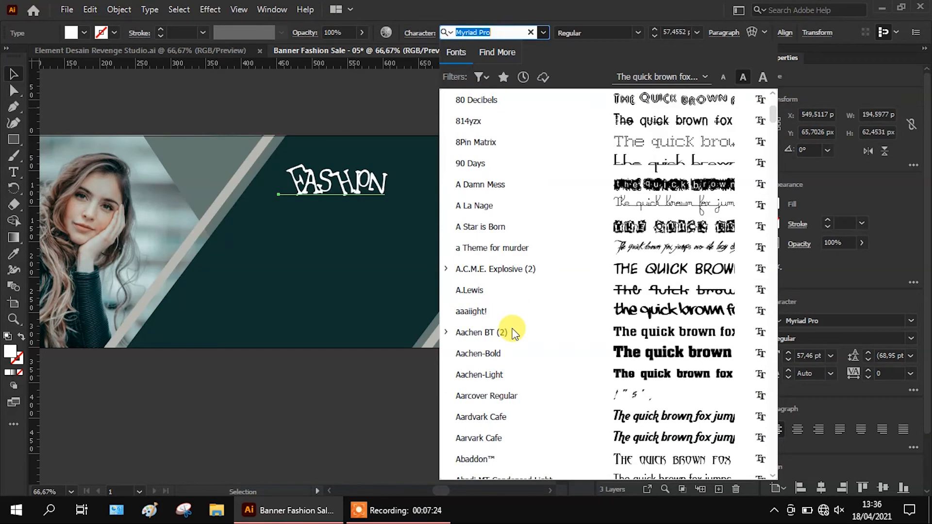
scroll(533, 354, down, 2)
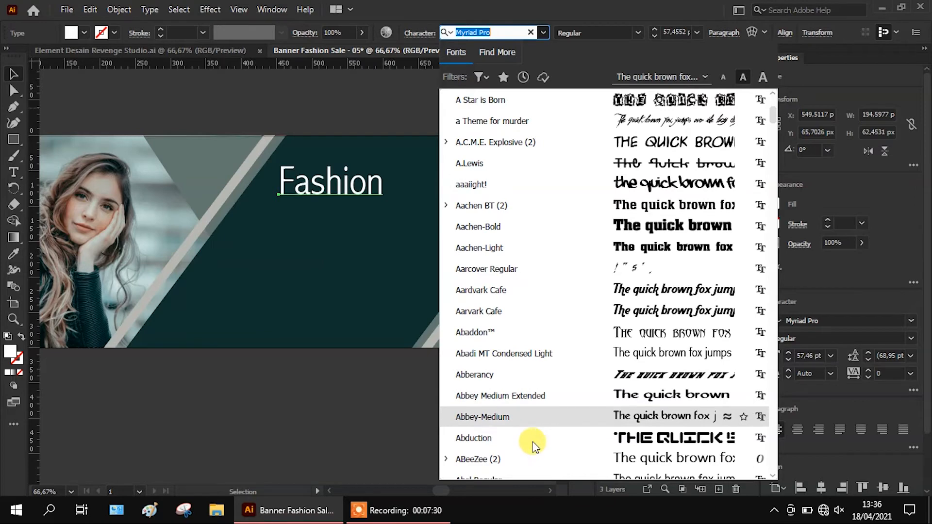
scroll(528, 418, down, 1)
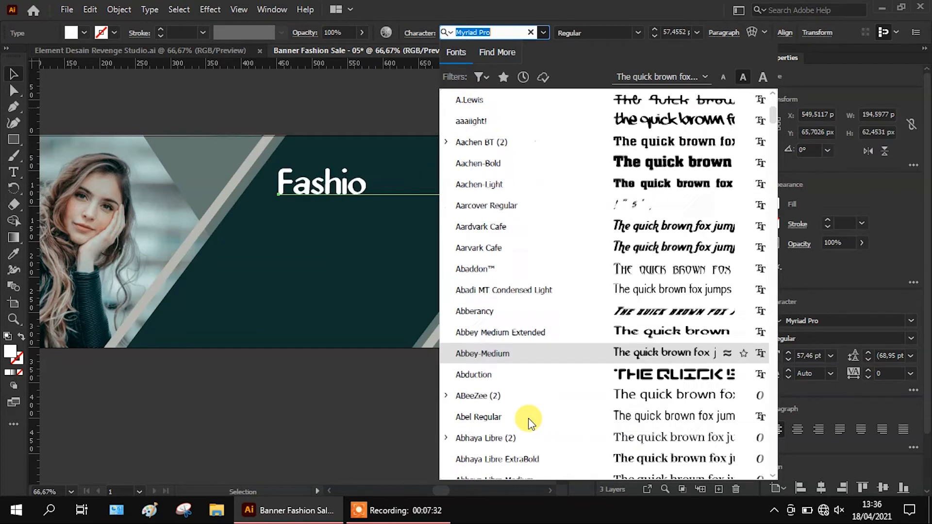
scroll(527, 420, down, 1)
scroll(520, 428, down, 2)
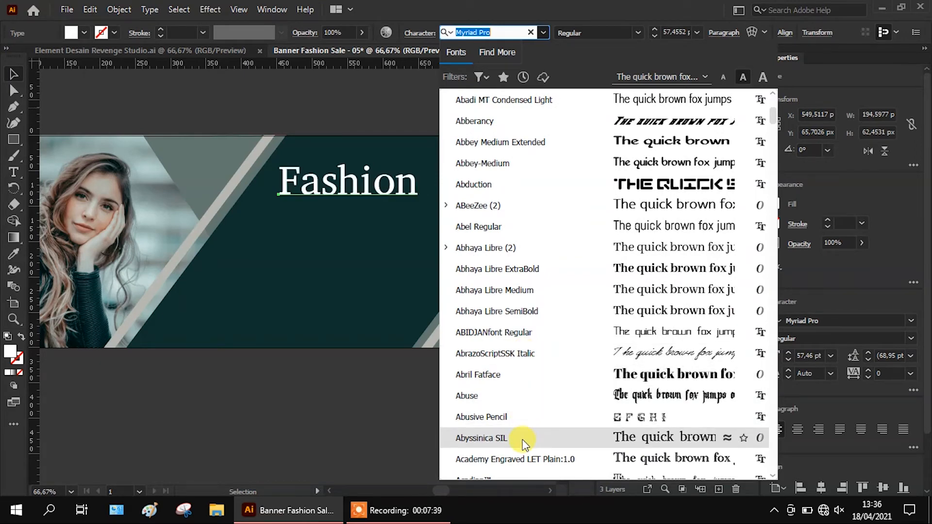
scroll(524, 442, down, 3)
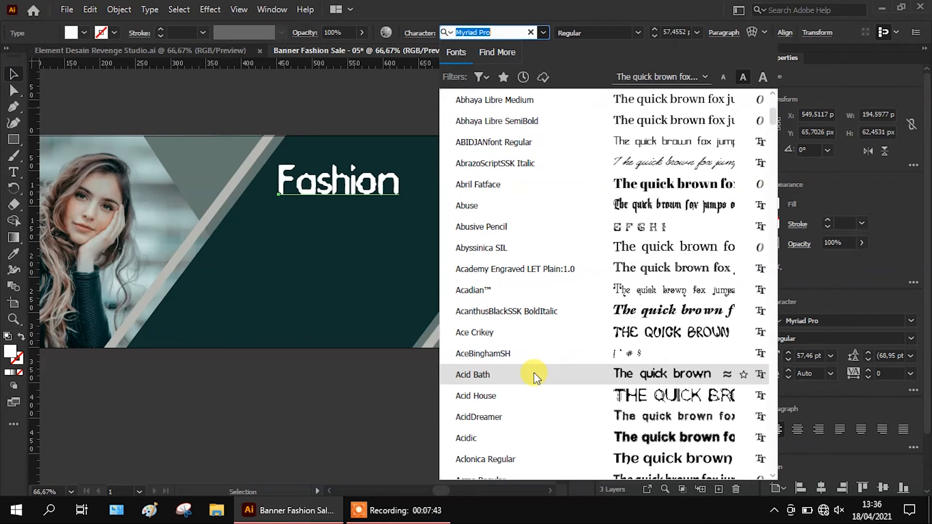
scroll(535, 376, down, 2)
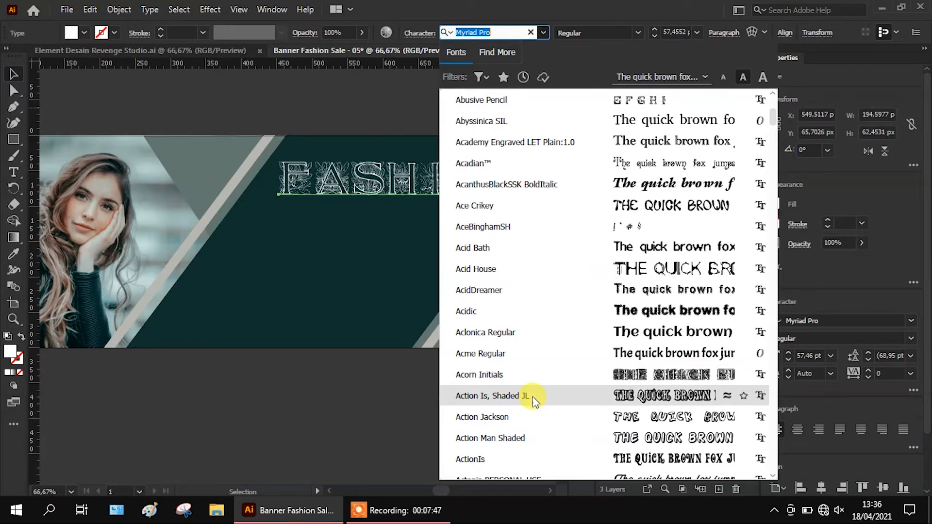
scroll(528, 436, down, 4)
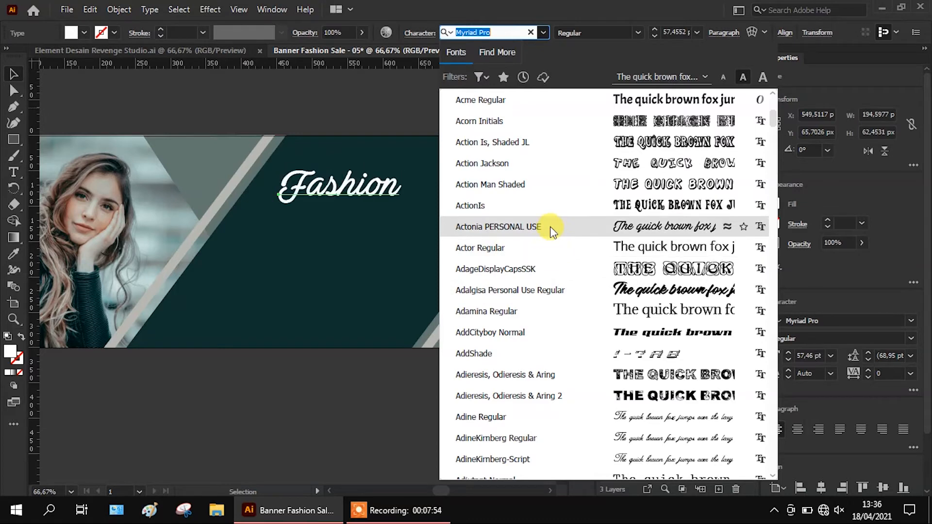
scroll(542, 398, down, 1)
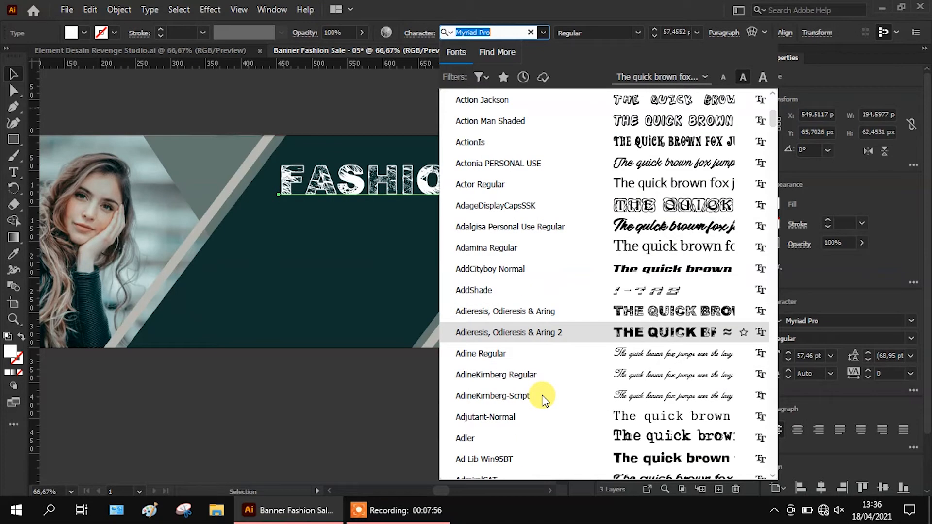
scroll(539, 395, down, 3)
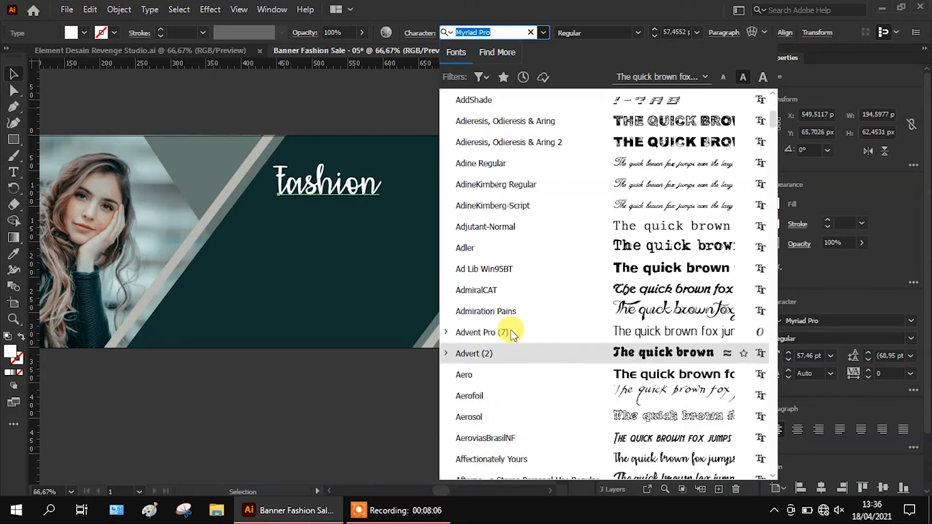
scroll(521, 351, down, 2)
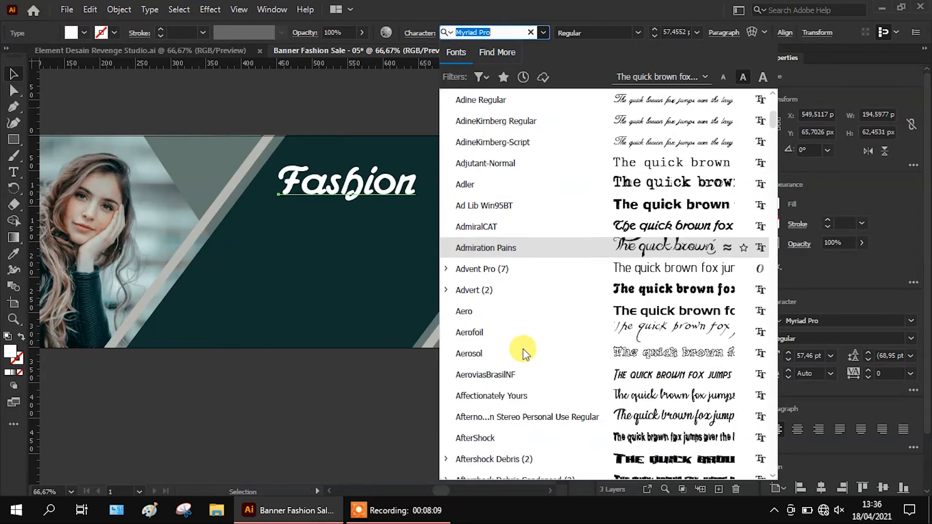
scroll(523, 352, down, 3)
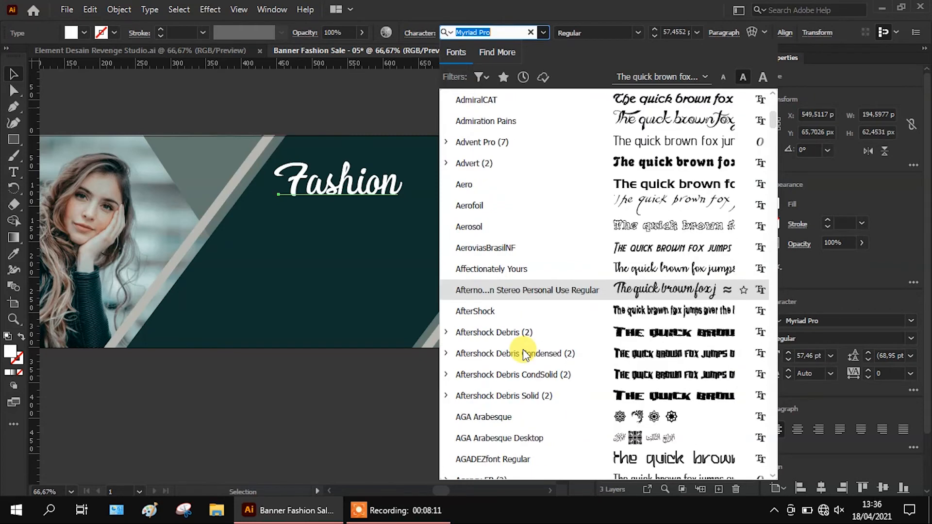
scroll(523, 354, down, 1)
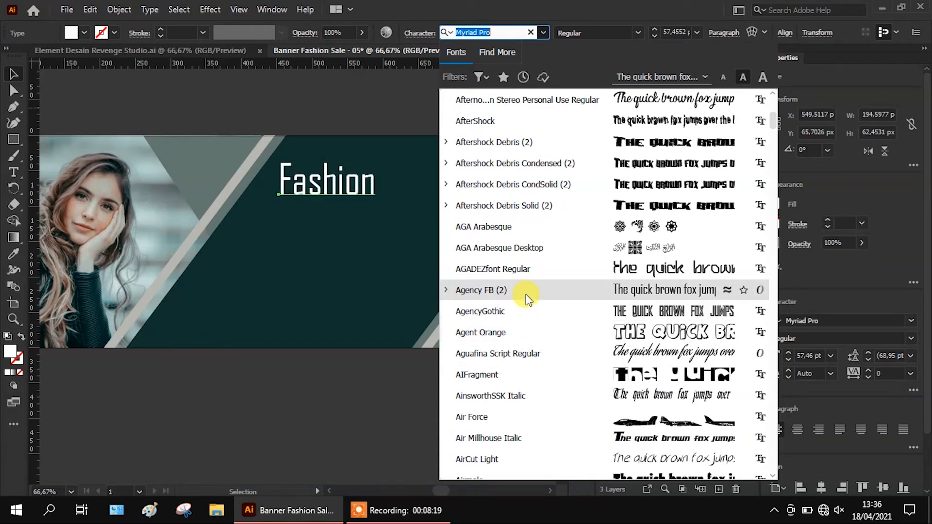
scroll(528, 313, down, 1)
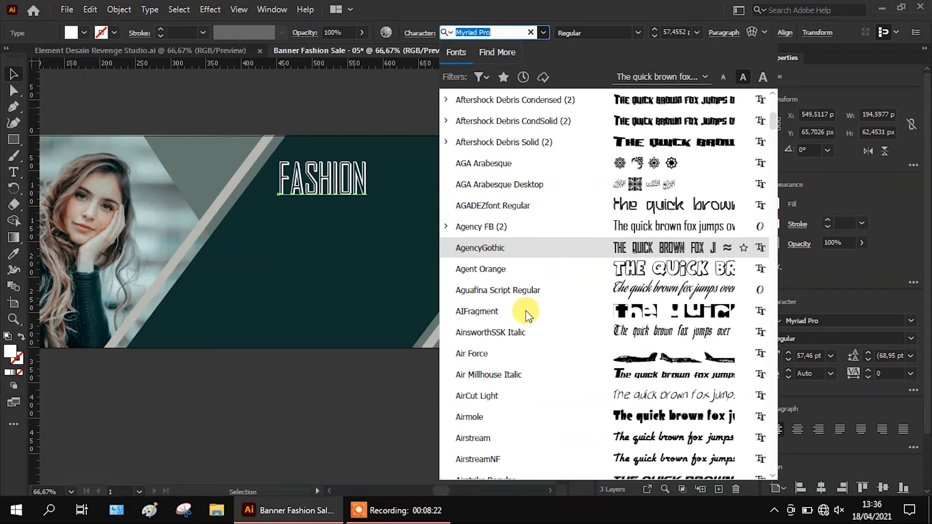
scroll(528, 314, down, 3)
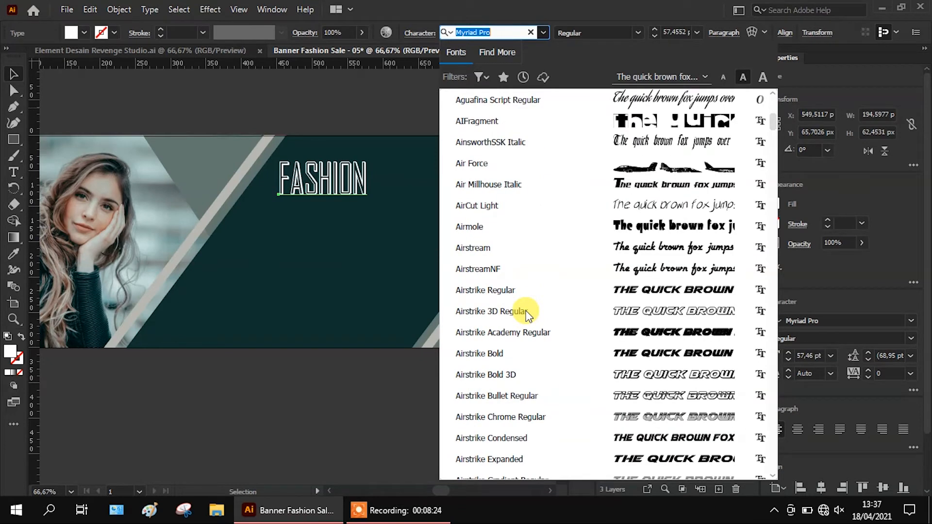
- Browse further through the font list and set the "Fashion" text's font to Aladin Regular
scroll(528, 314, down, 4)
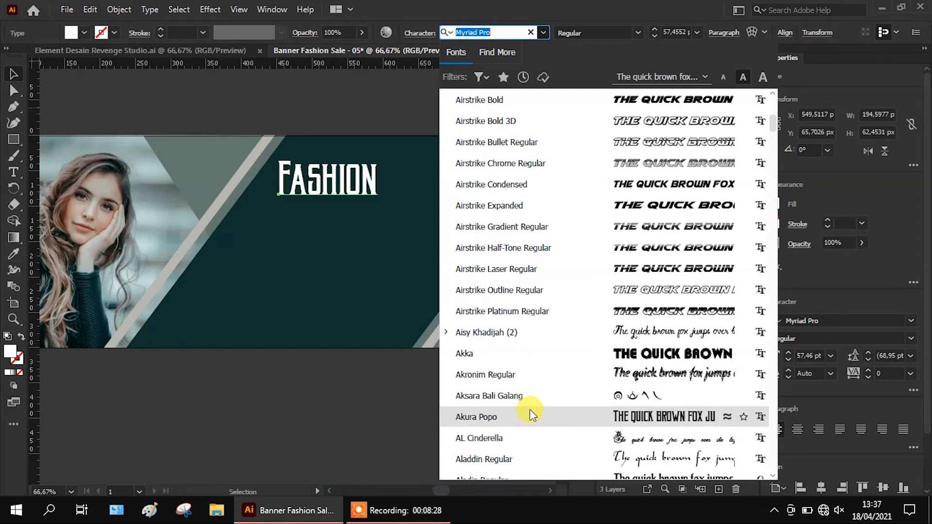
scroll(551, 394, down, 1)
scroll(550, 383, down, 3)
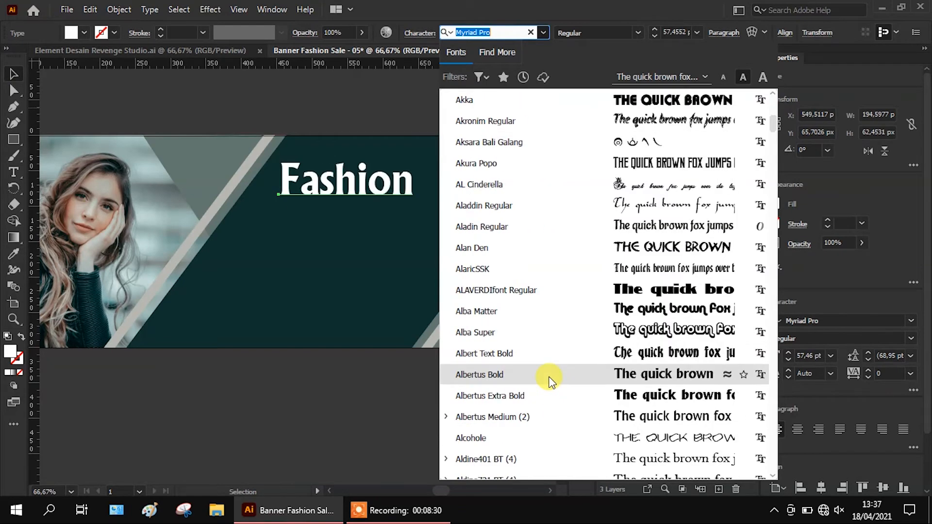
click(566, 223)
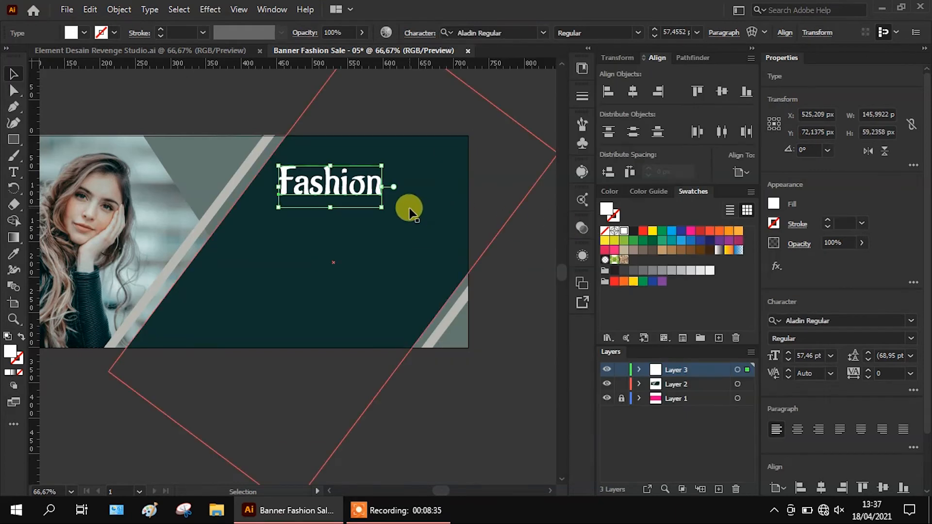
- Enlarge "Fashion" to about 67 pt and place a copy reading "Sale" below it, offset to the right
drag(381, 208, 425, 238)
double_click(425, 239)
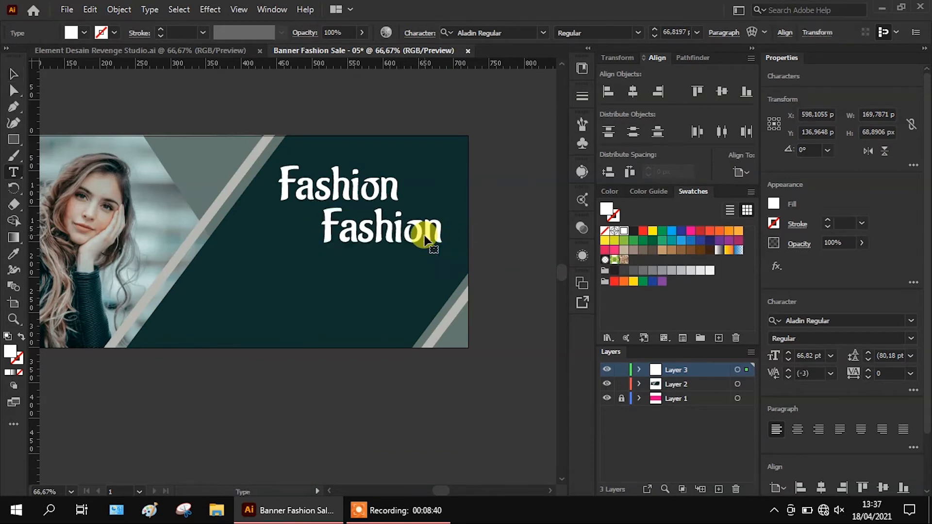
key(ctrl+a)
text(Sale)
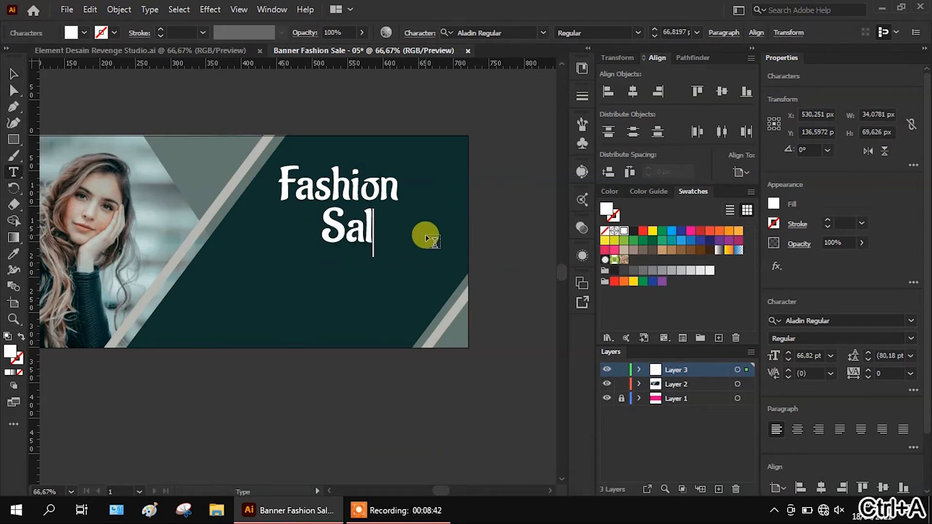
click(15, 73)
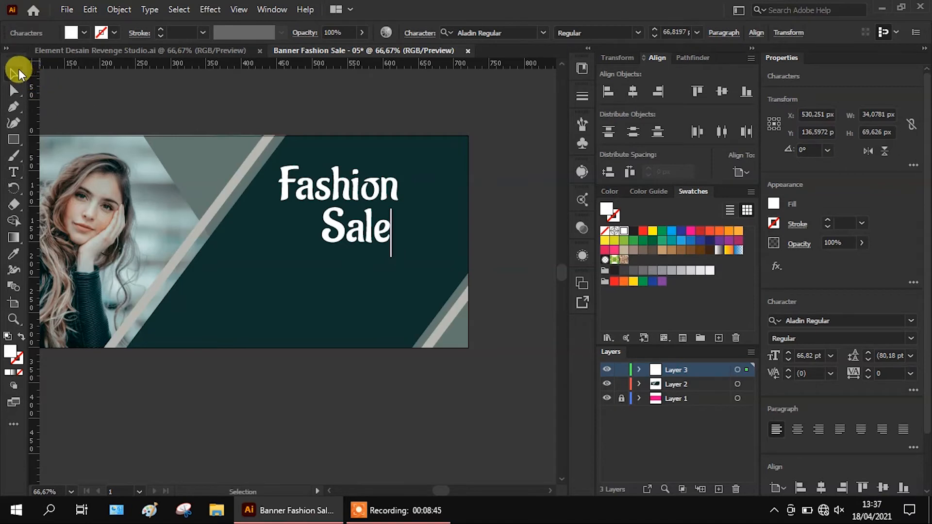
- Scale the "Sale" text up to about 81 pt, roughly 118 × 84 px
click(637, 31)
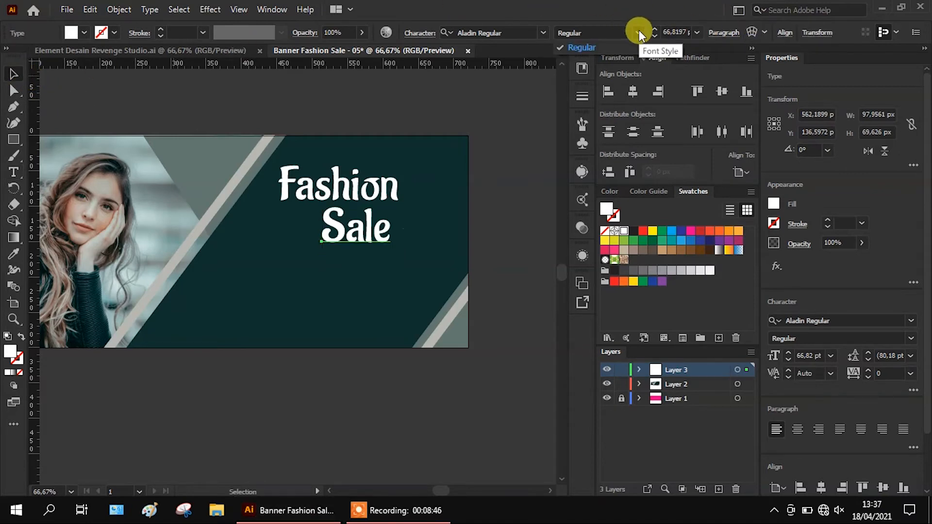
click(639, 31)
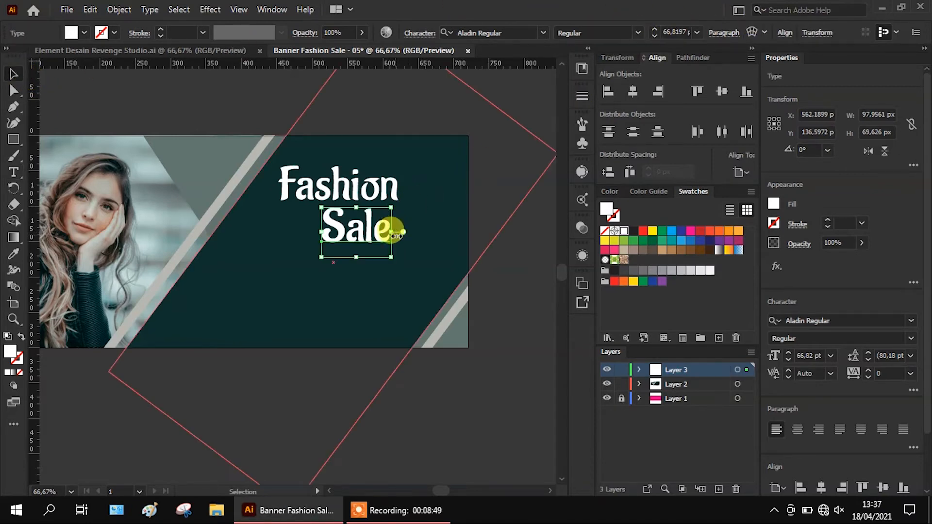
drag(391, 255, 406, 267)
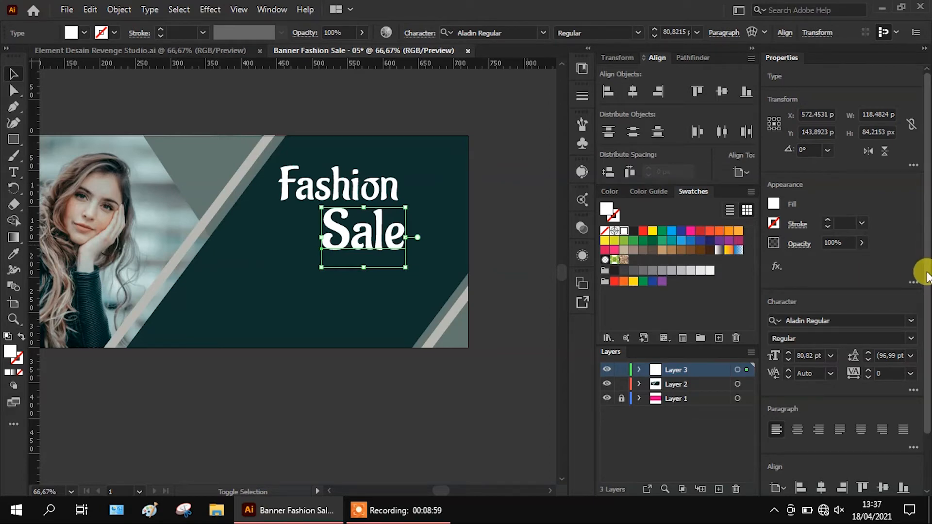
scroll(915, 315, down, 2)
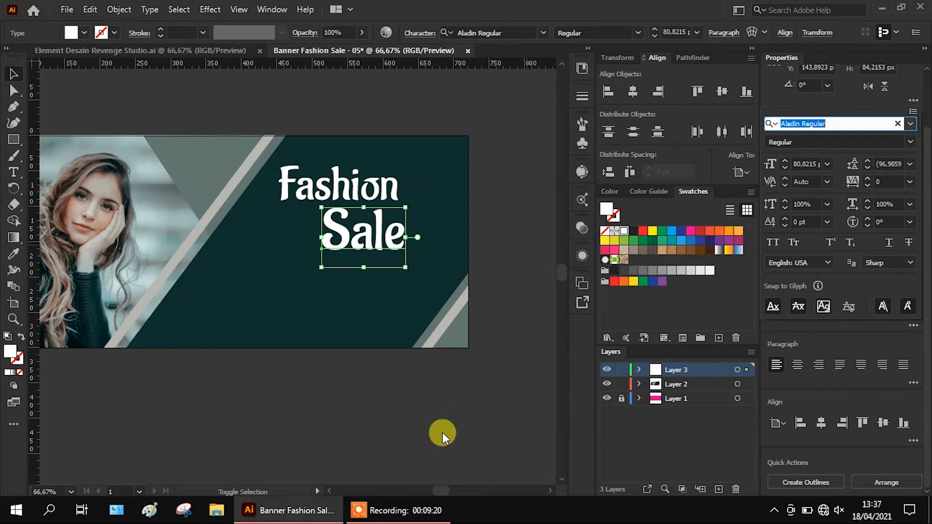
key(Escape)
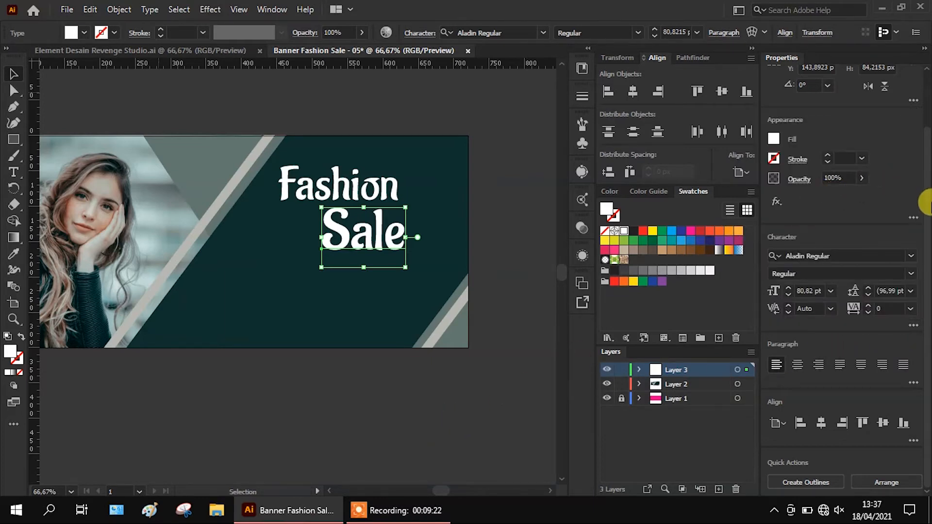
drag(924, 200, 924, 146)
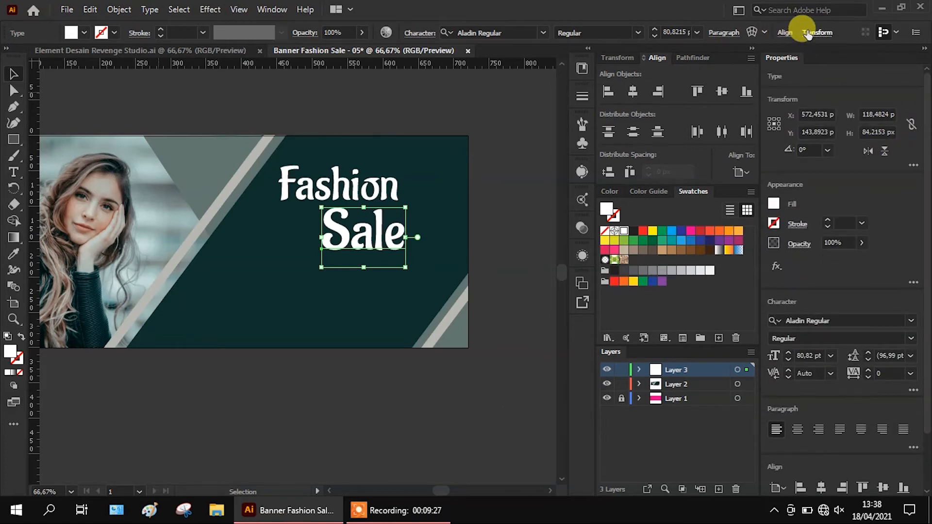
- Slant the "Sale" text by applying a 10° shear twice, and deselect it
click(807, 34)
click(796, 90)
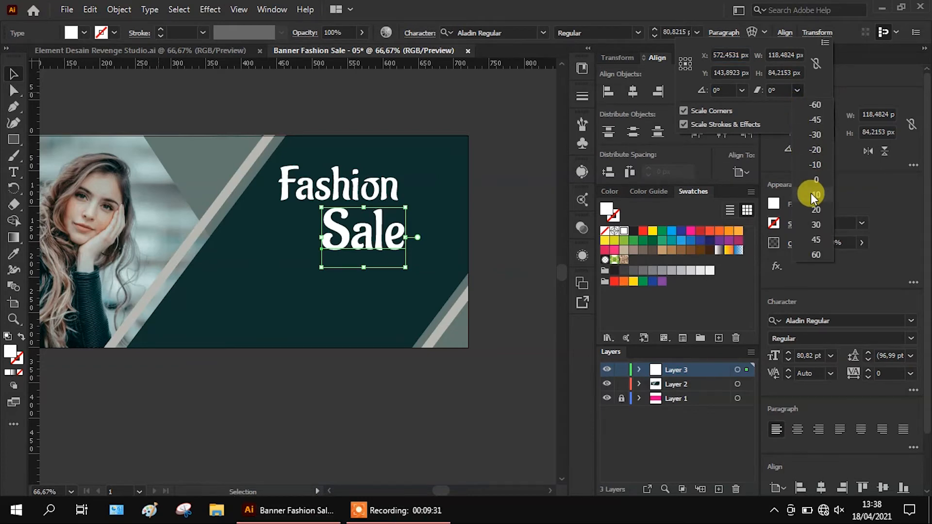
click(810, 194)
click(797, 90)
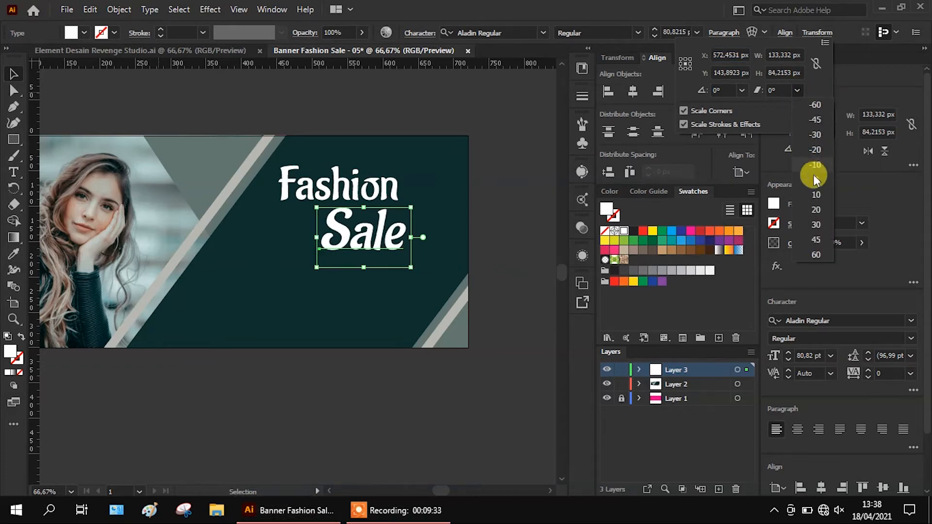
click(809, 193)
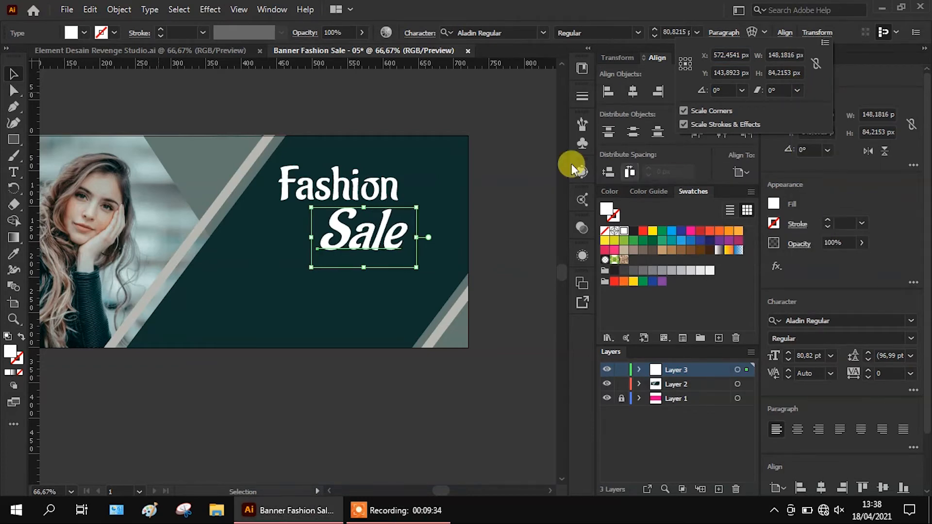
click(520, 153)
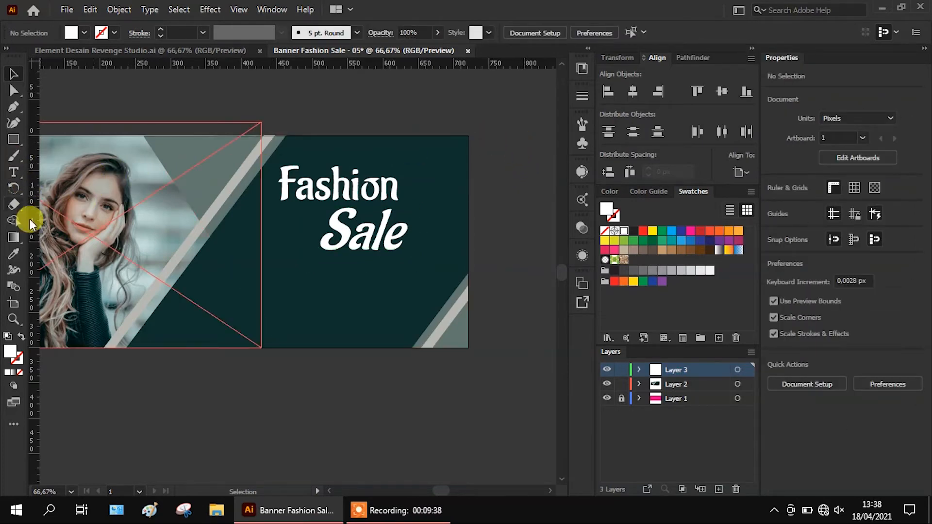
- Add the point text "UP TO" on the dark teal area below the headline
click(14, 172)
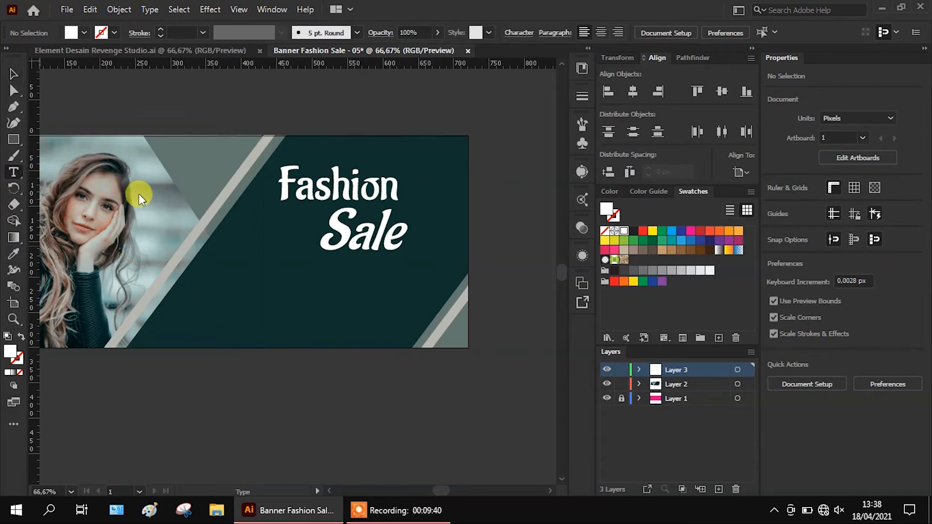
click(227, 287)
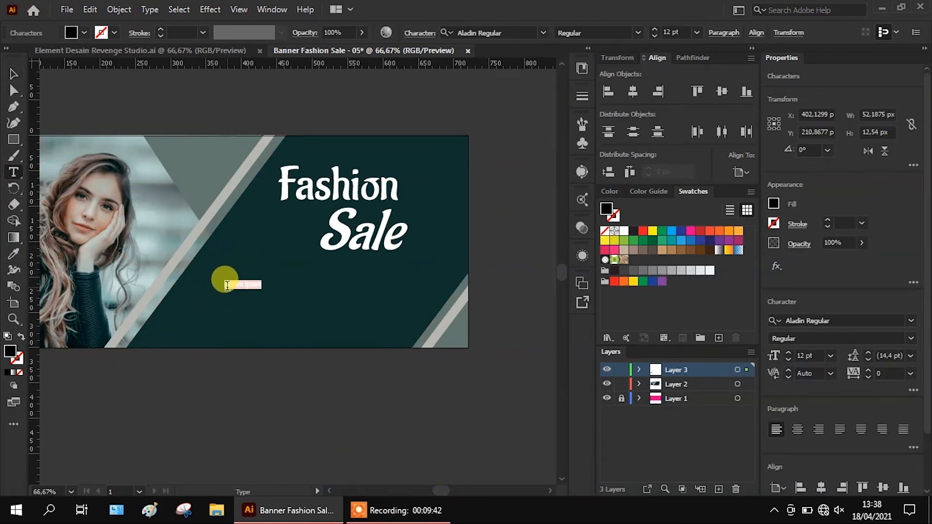
key(BackSpace)
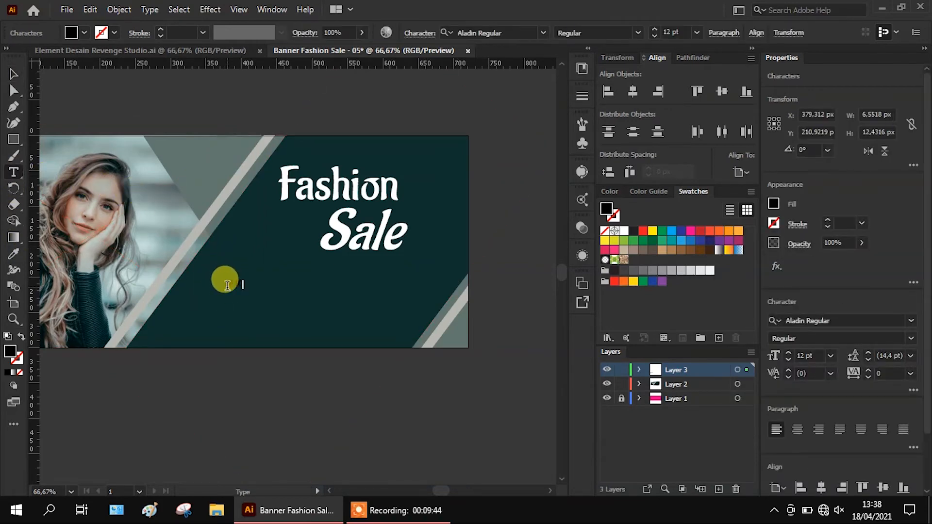
click(14, 74)
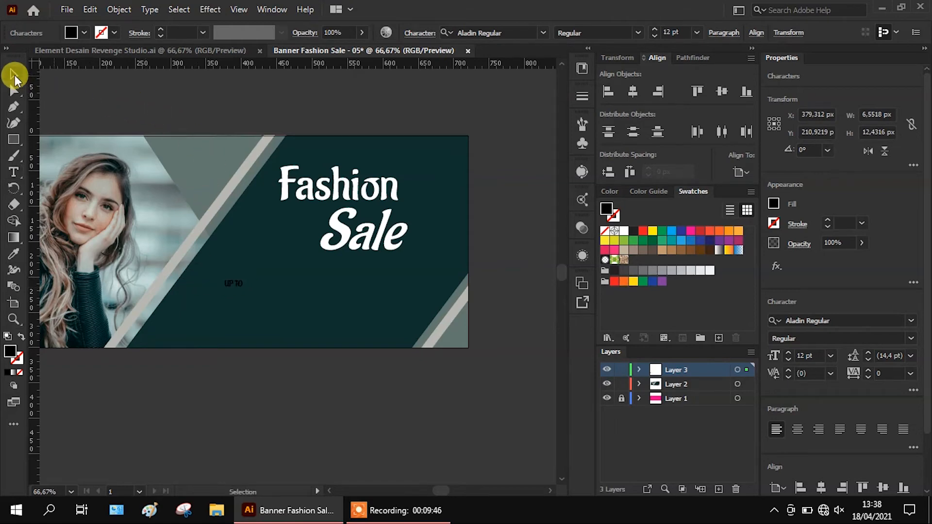
- Set the "UP TO" text to Myriad Variable Concept Condensed with a white fill and scale it up to about 30 pt
click(530, 32)
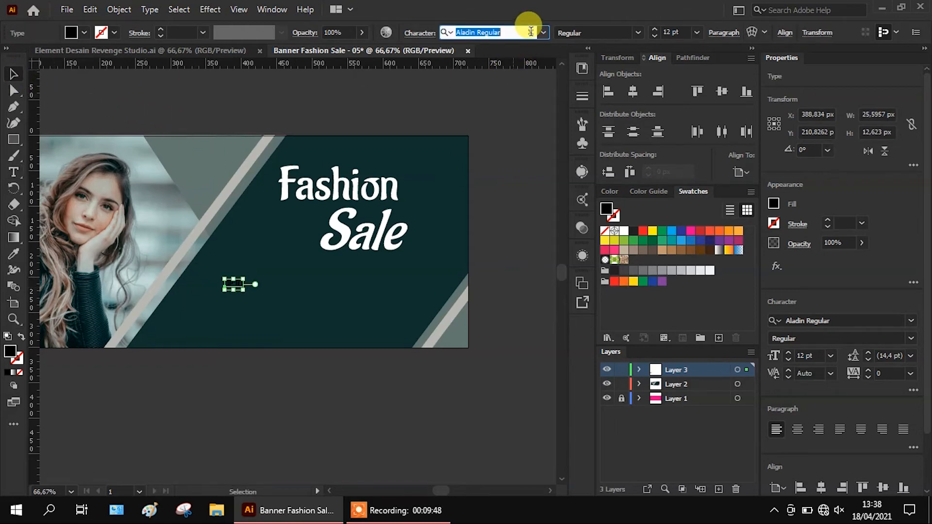
text(M)
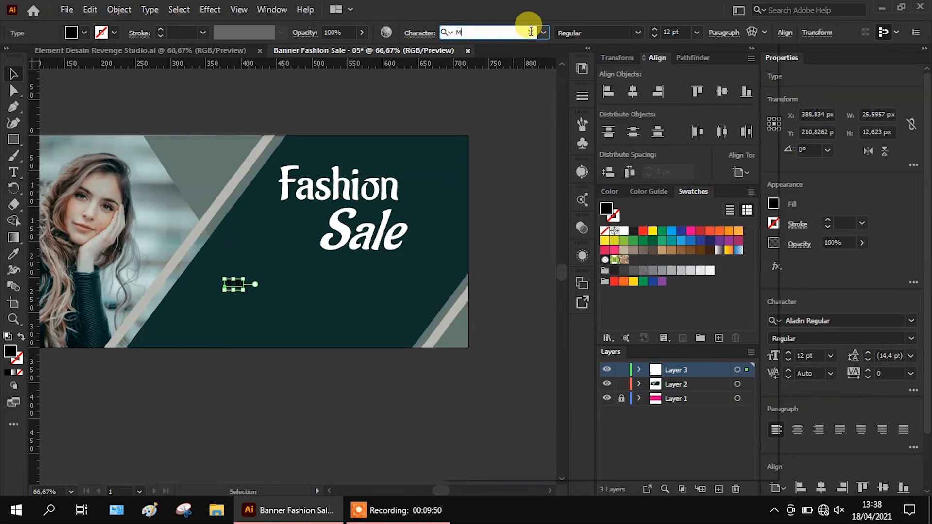
text(y)
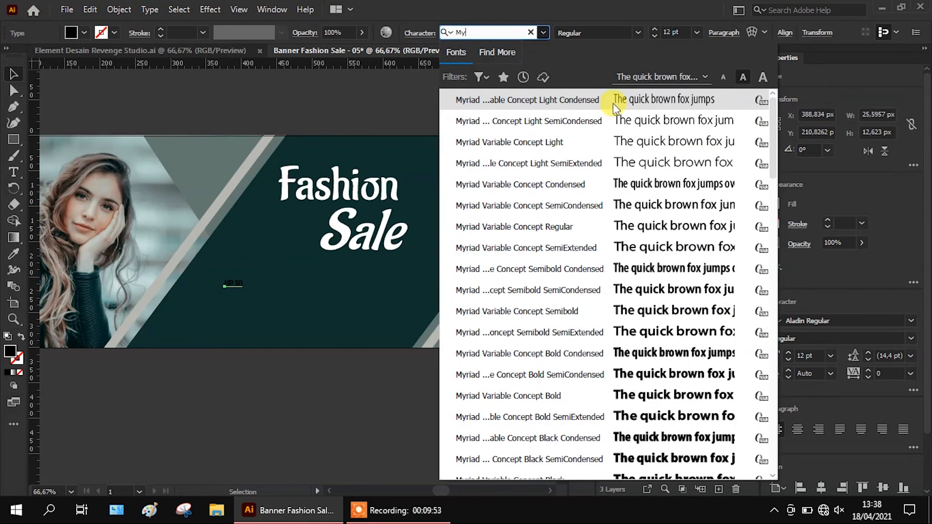
click(668, 187)
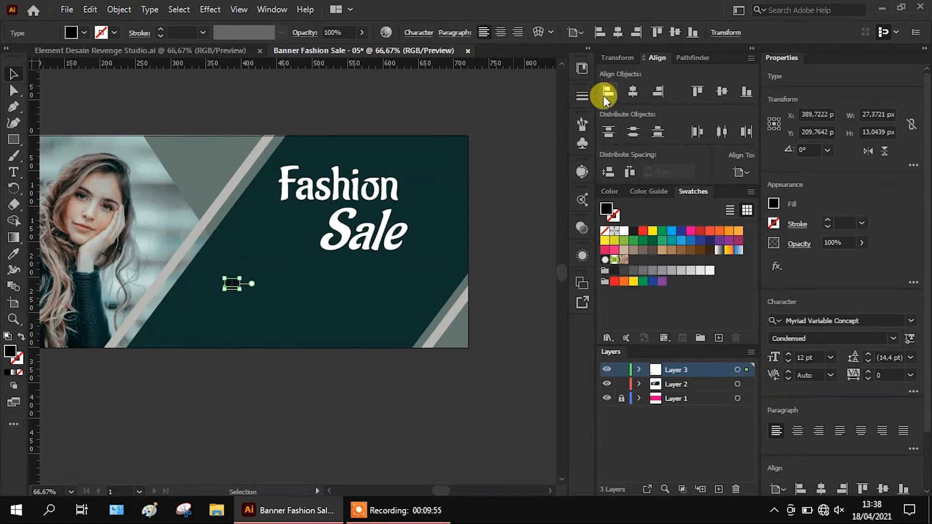
click(624, 230)
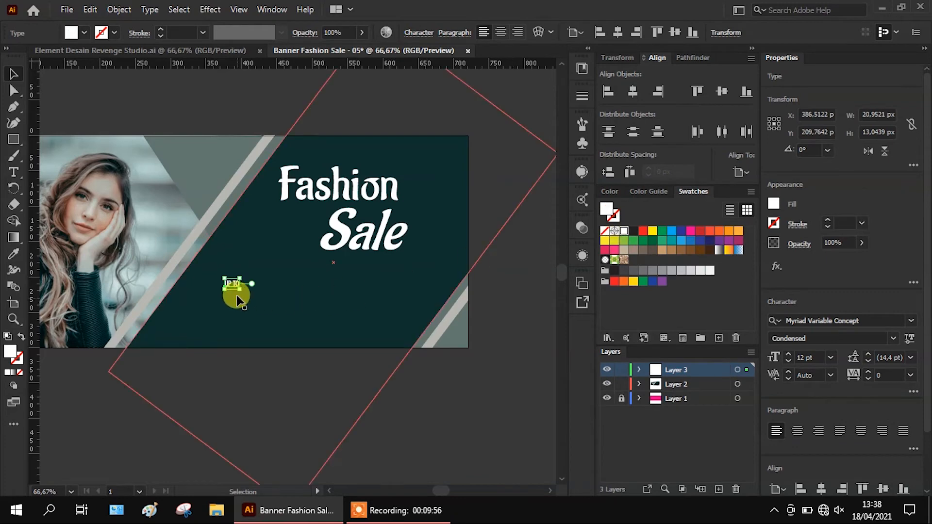
drag(238, 289, 270, 308)
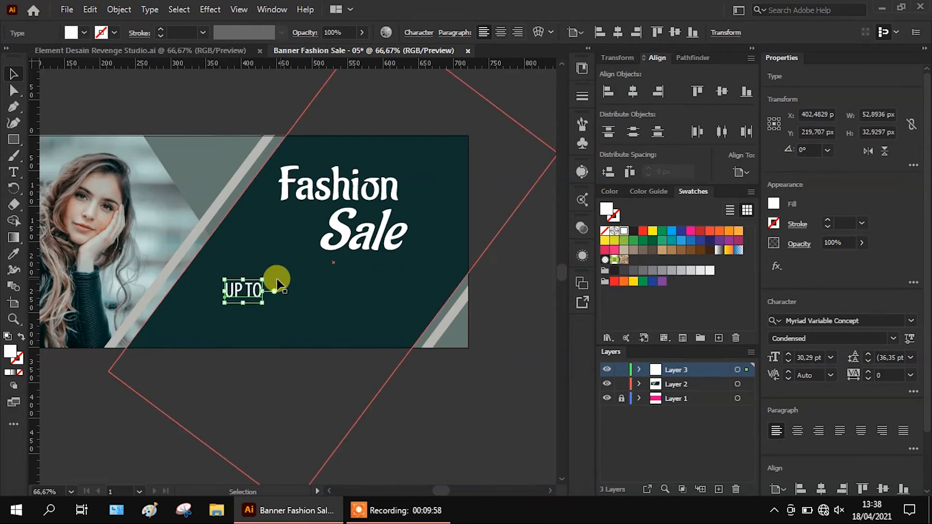
- Duplicate the "UP TO" text to its right and change the copy to "75% OFF"
drag(272, 291, 291, 285)
double_click(291, 284)
key(ctrl+a)
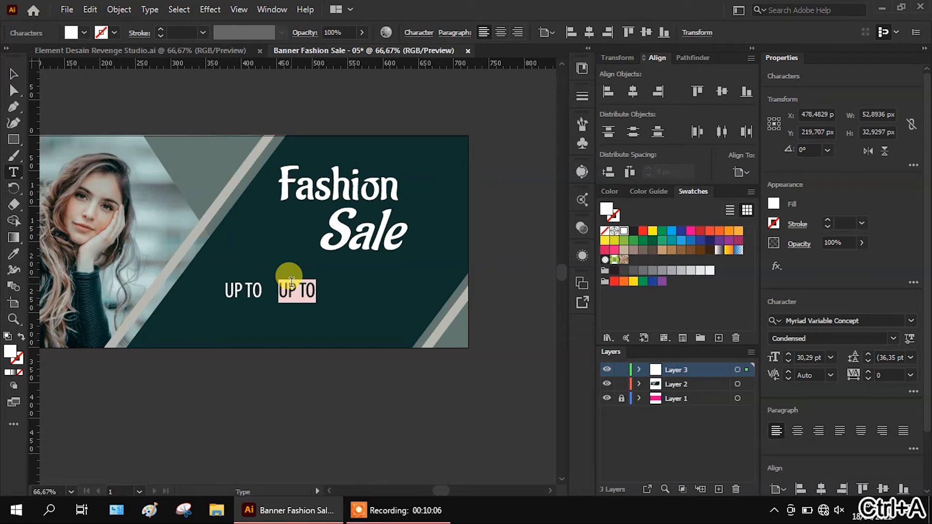
text(75)
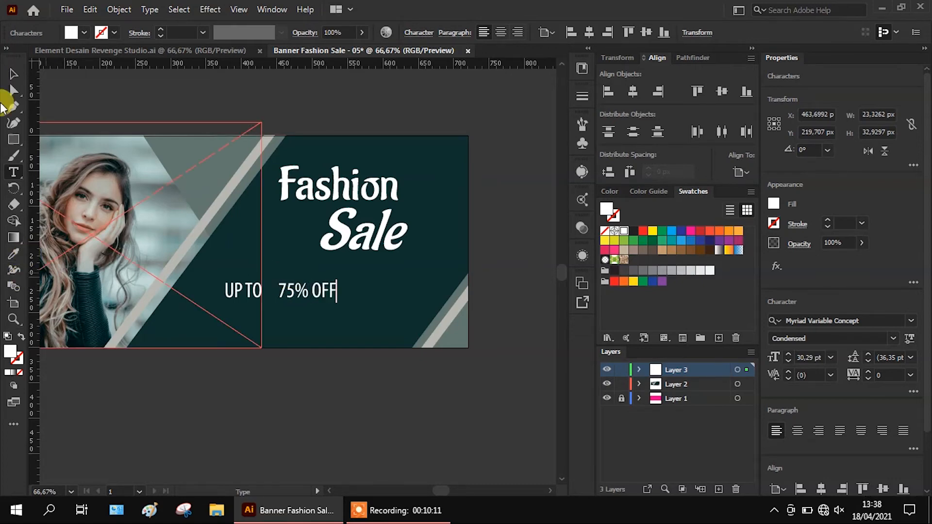
click(12, 74)
- Scale the "75% OFF" text up to about 47 pt and set its font style to Black Condensed
drag(337, 278, 370, 254)
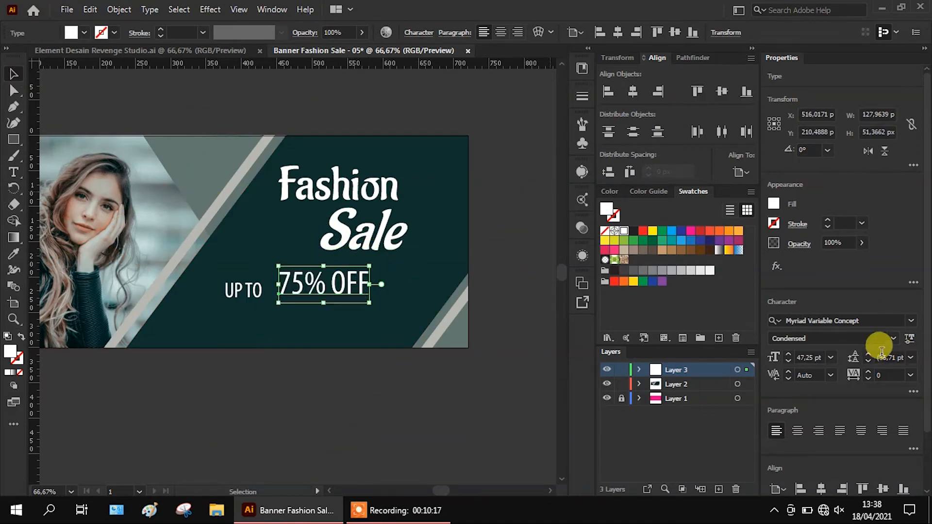
click(893, 339)
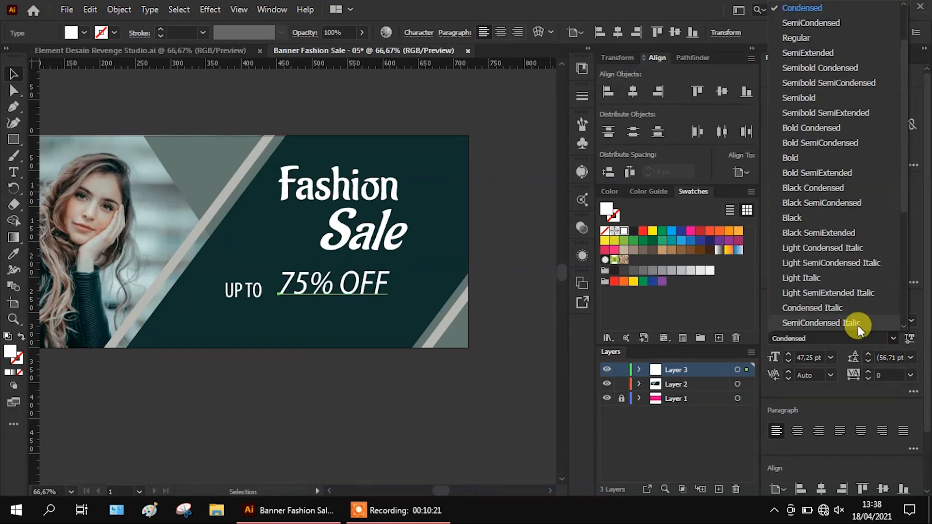
click(832, 186)
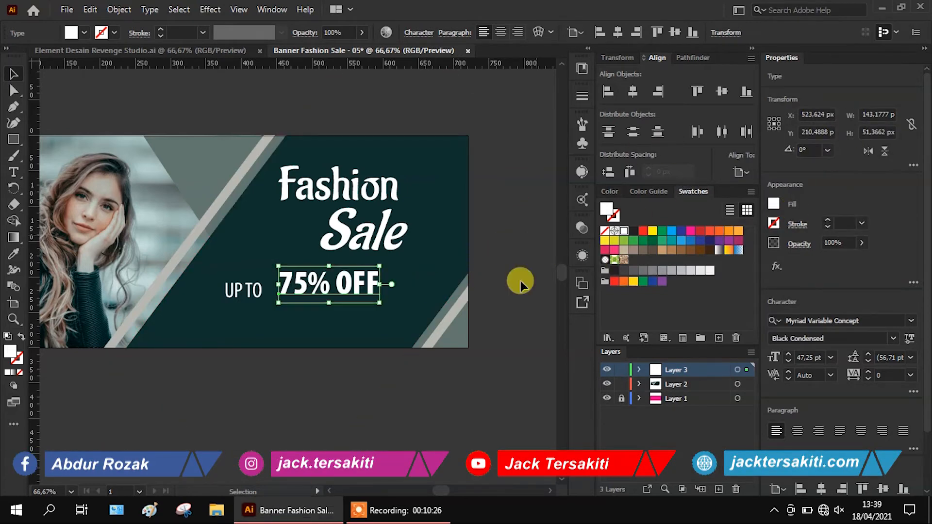
- Move "75% OFF" and "UP TO" right and slightly down so they sit side by side below the "Sale" text
drag(375, 288, 412, 302)
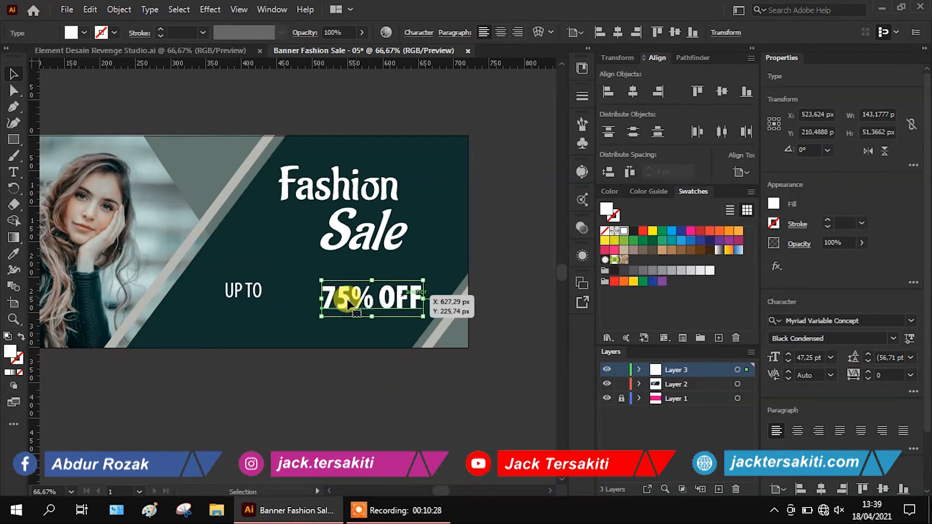
drag(263, 299, 303, 307)
- Change the font style of the "75% OFF" text to Semibold SemiExtended Italic
click(410, 297)
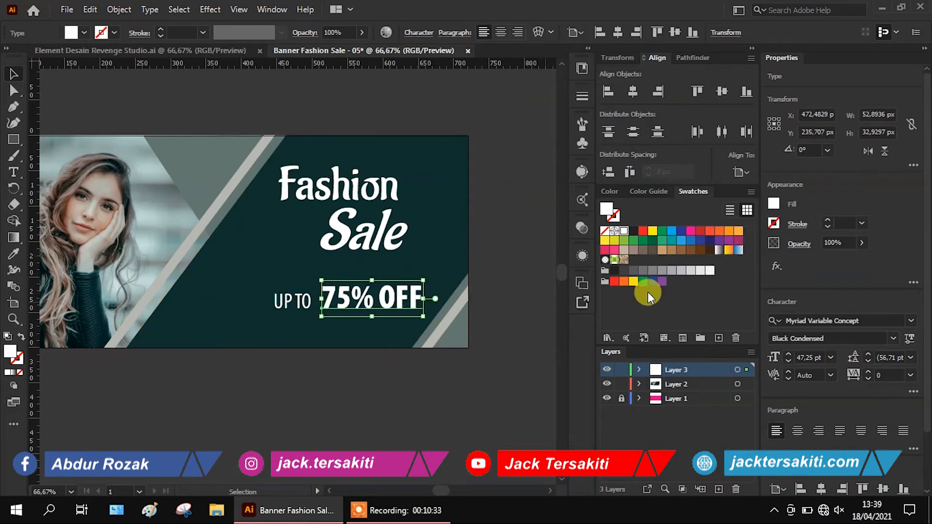
click(891, 338)
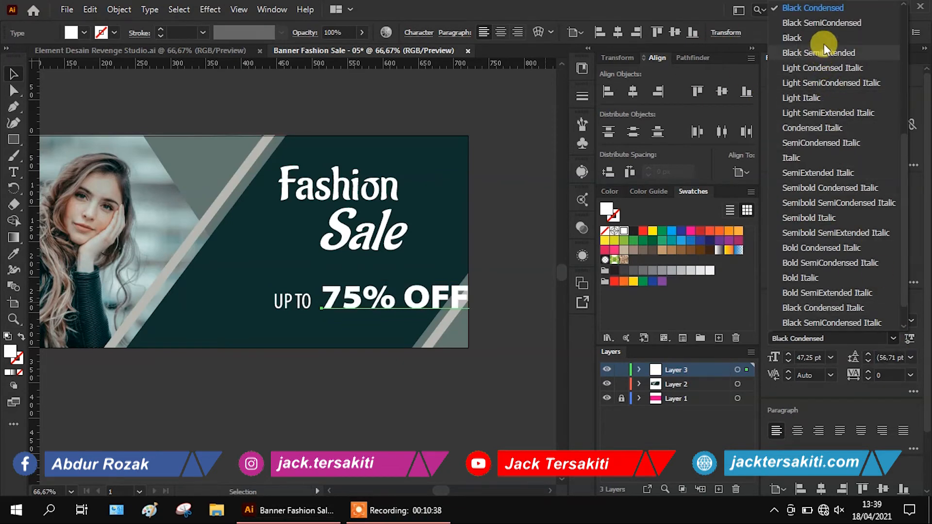
click(834, 233)
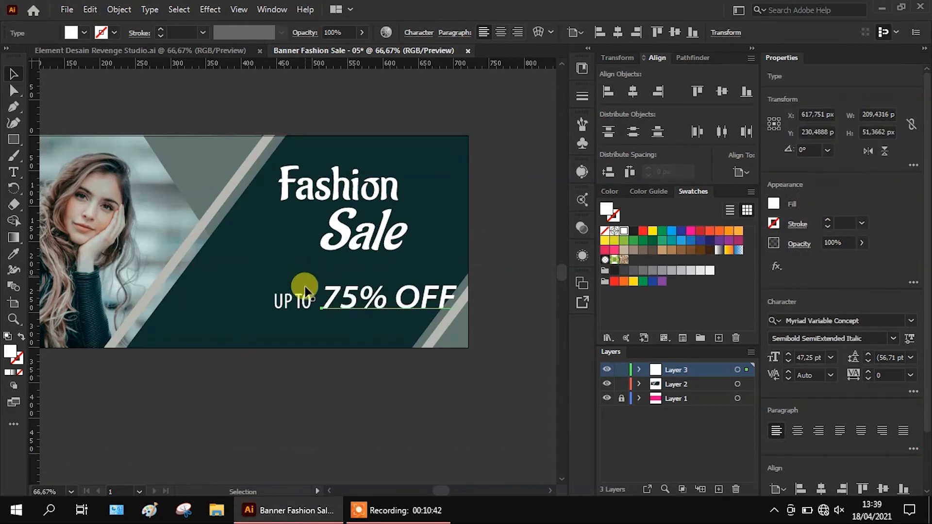
- Move the "UP TO" and "75% OFF" texts together left and slightly up below the headline
shift+click(305, 305)
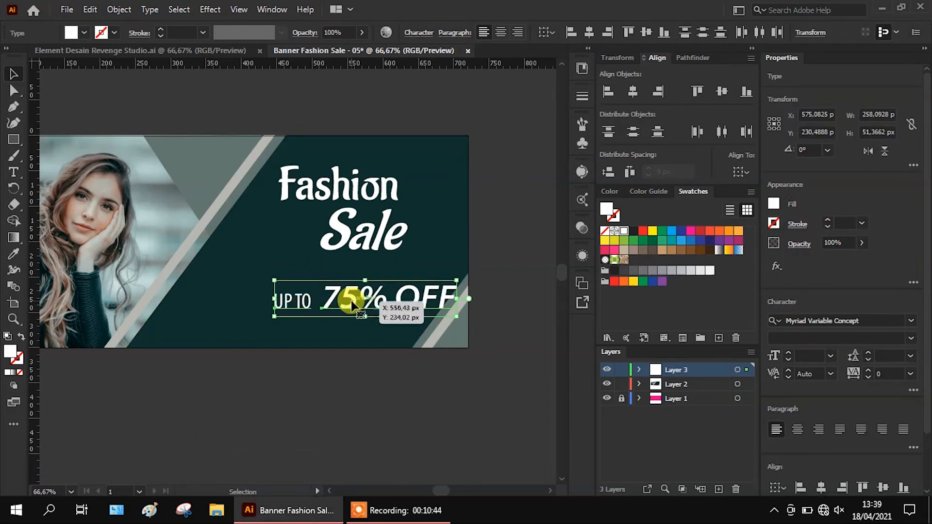
drag(349, 301, 336, 304)
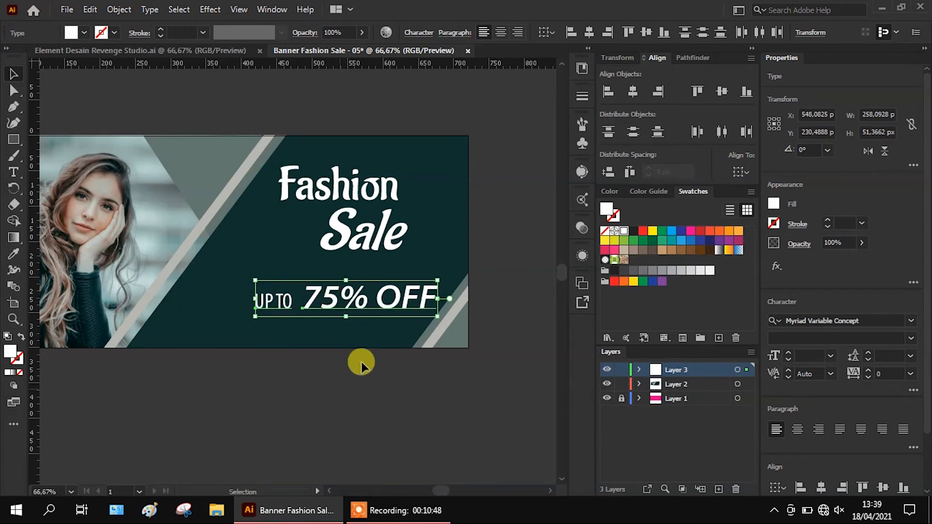
drag(360, 301, 354, 302)
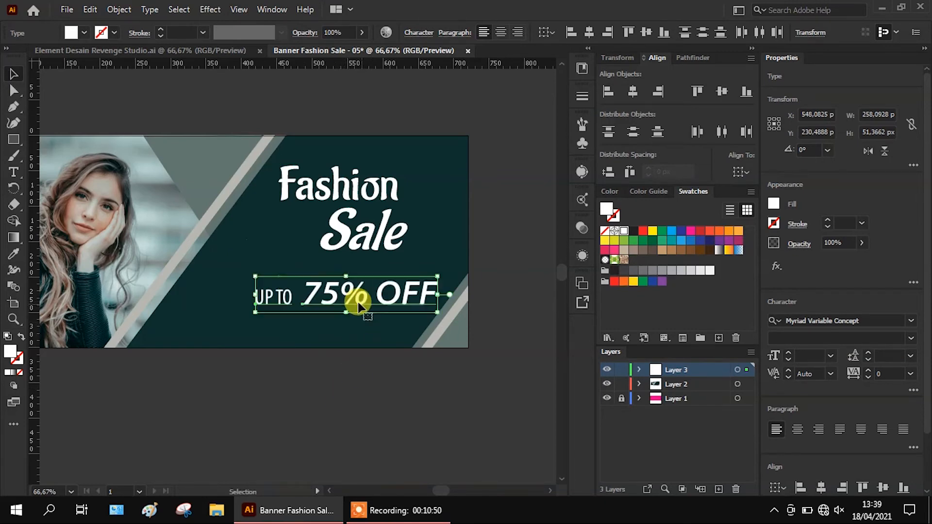
click(312, 410)
click(357, 302)
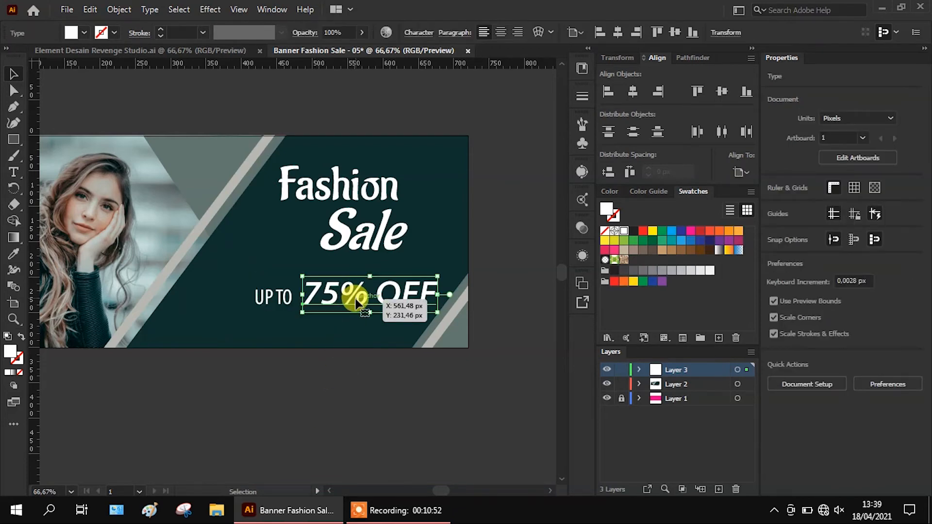
- Try the banner's grey-green and light grey as fill for the "Fashion" and "Sale" texts, and reset both to white
click(349, 238)
shift+click(359, 190)
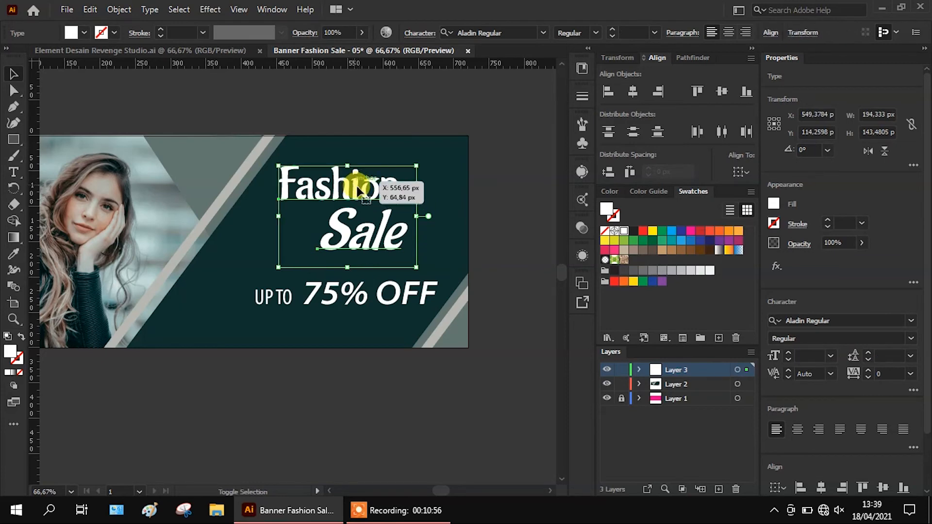
click(15, 253)
click(206, 157)
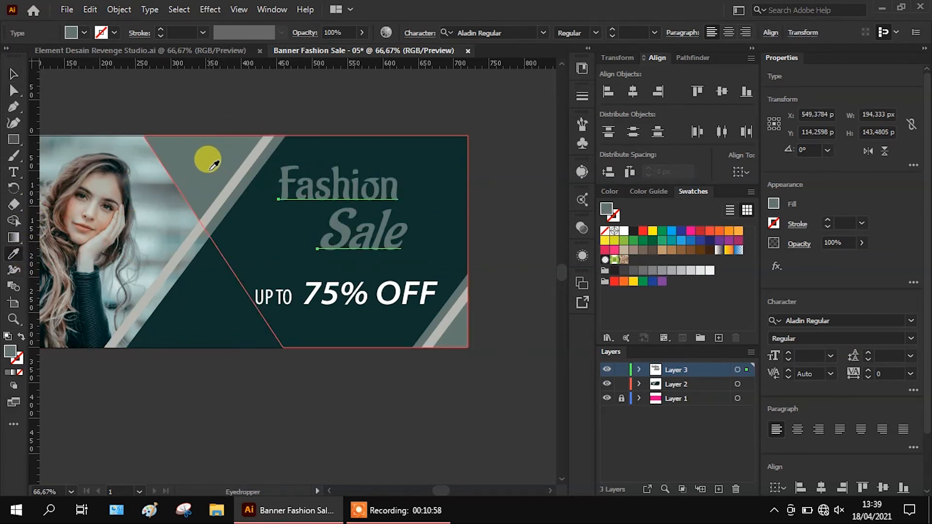
click(226, 197)
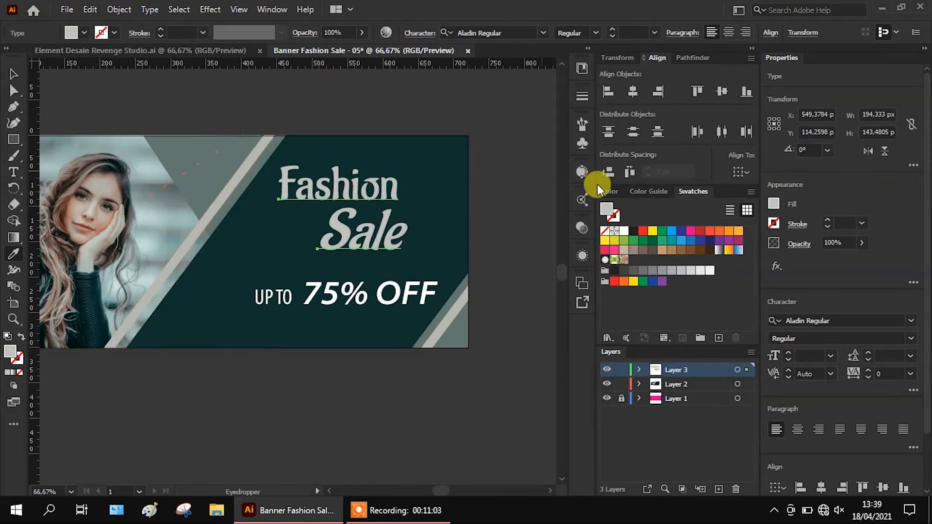
click(625, 229)
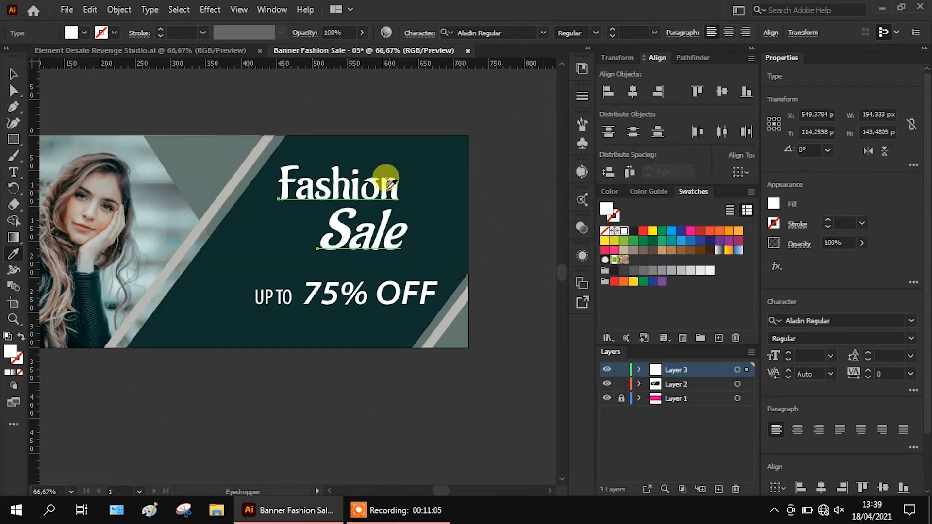
click(13, 74)
click(223, 99)
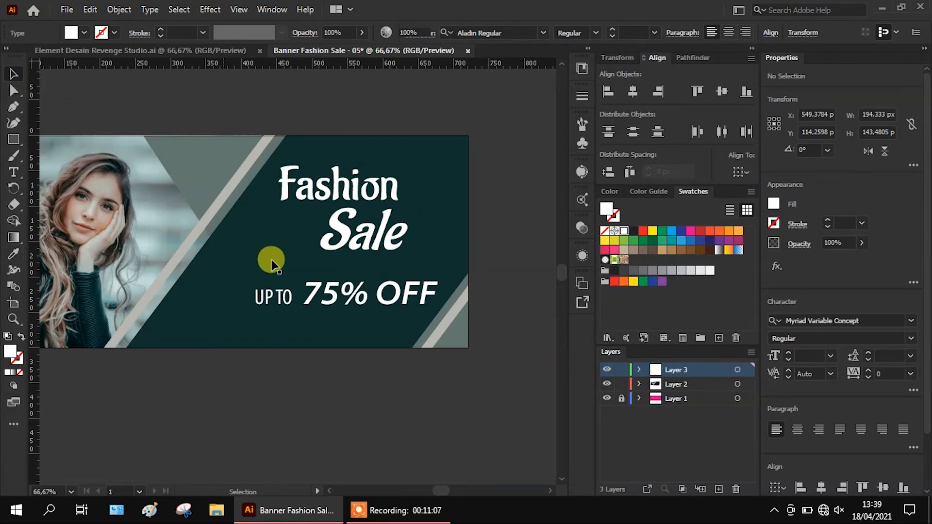
- Add a 9 pt white placeholder paragraph about 347 × 31 px below "75% OFF", justified with the last line aligned left
click(14, 174)
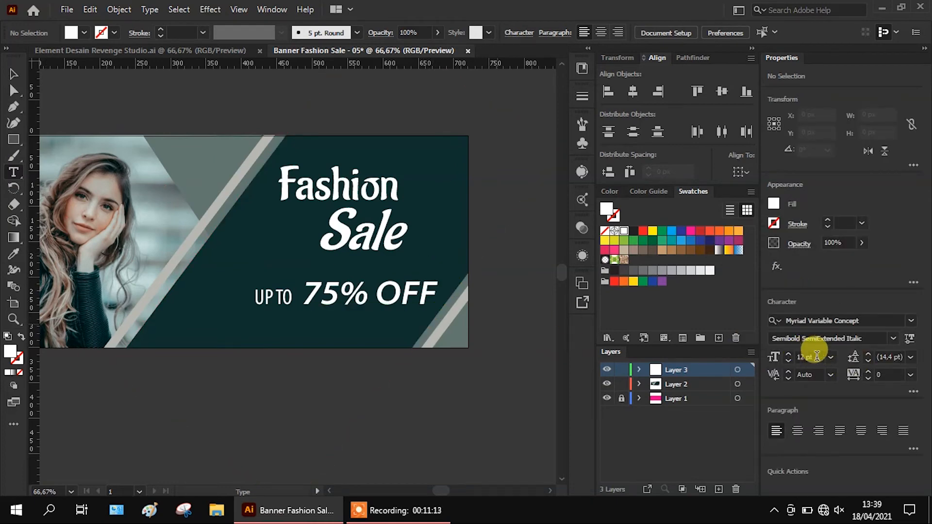
click(831, 357)
click(849, 189)
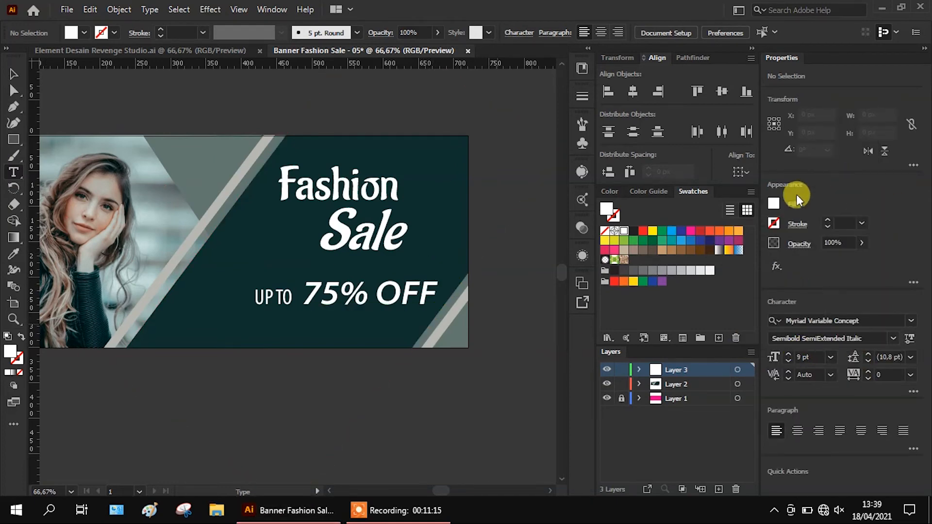
drag(162, 316, 406, 341)
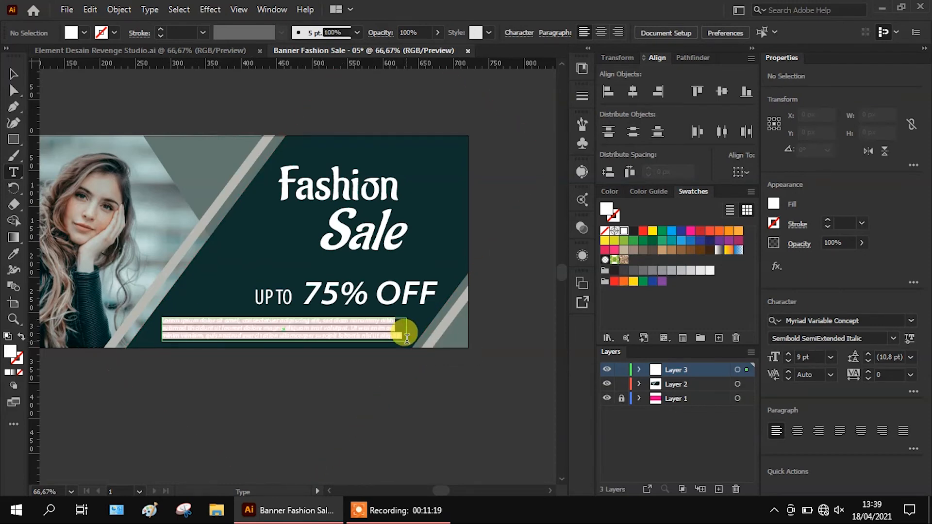
click(840, 431)
click(624, 232)
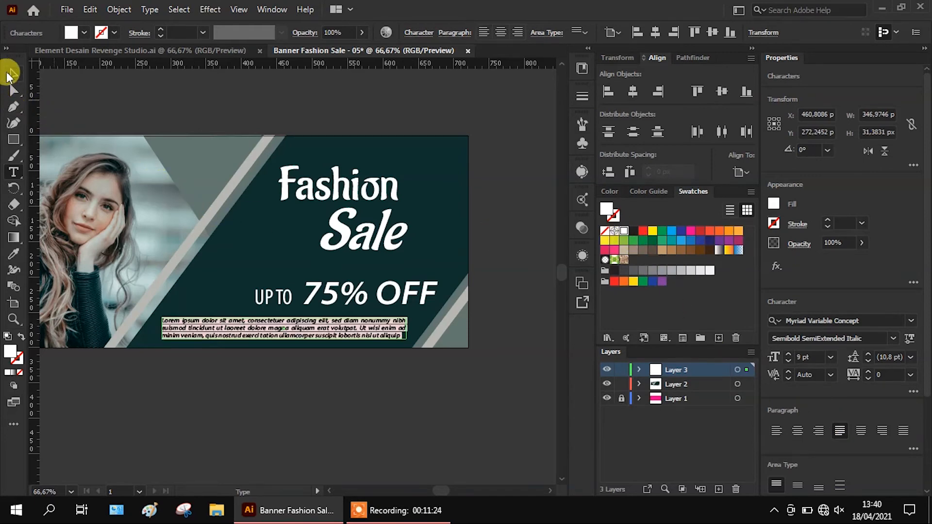
click(11, 74)
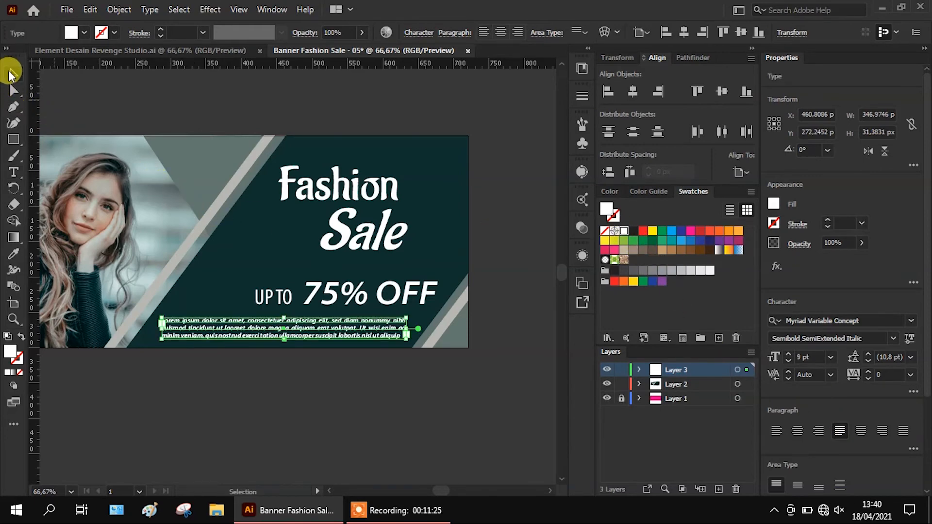
- Change the font style of the placeholder paragraph to Italic
click(892, 337)
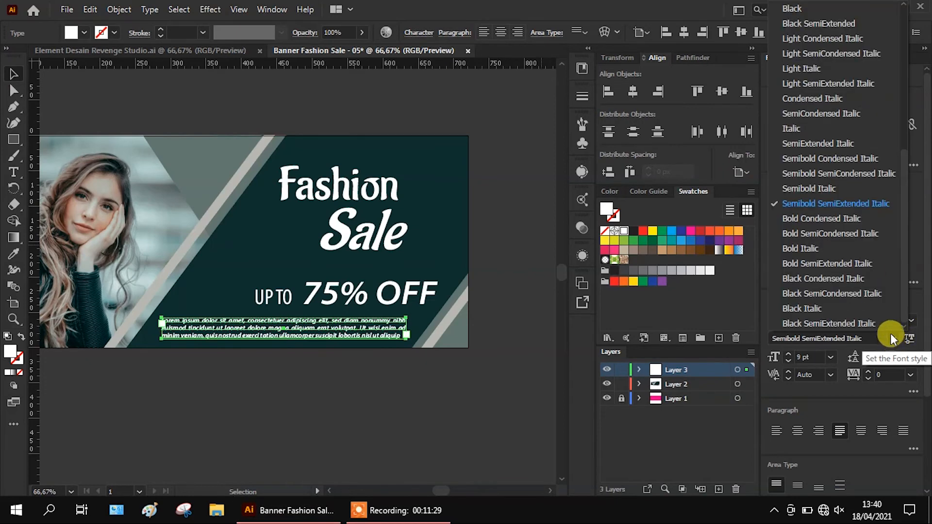
click(804, 130)
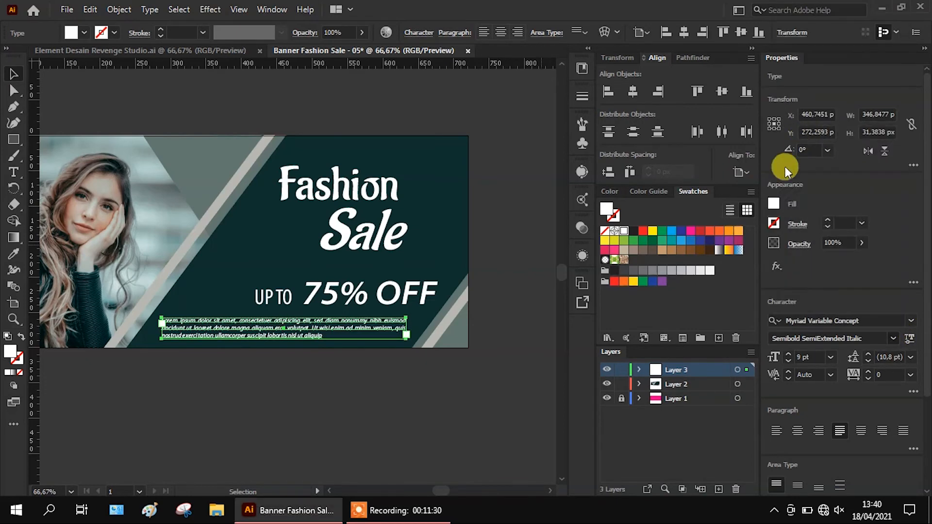
click(479, 396)
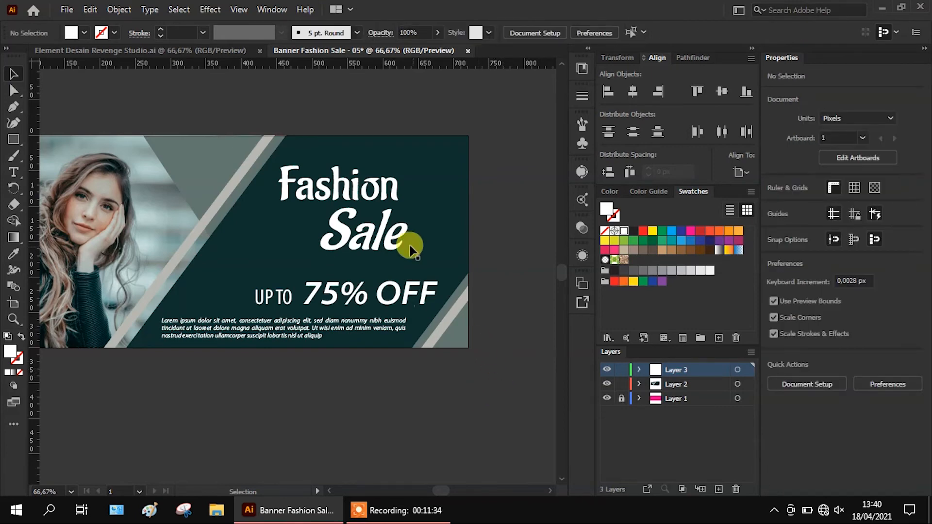
- Scale the "Fashion" text up to about 92.5 pt and move it slightly right and down above "Sale"
click(394, 193)
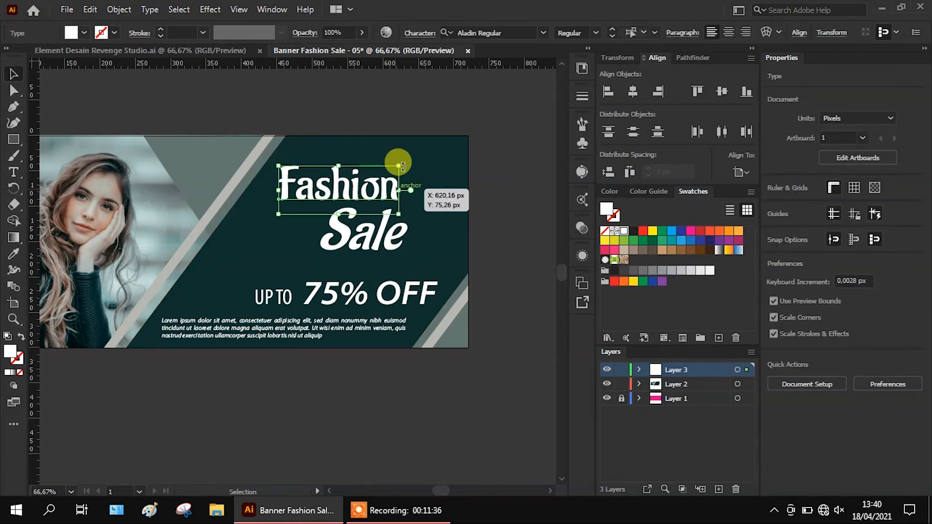
drag(401, 163, 449, 142)
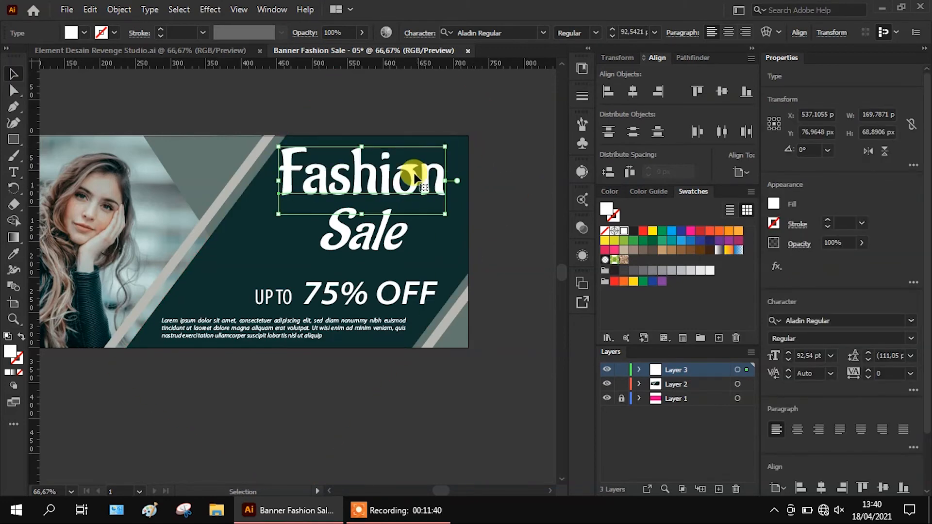
drag(384, 178, 388, 185)
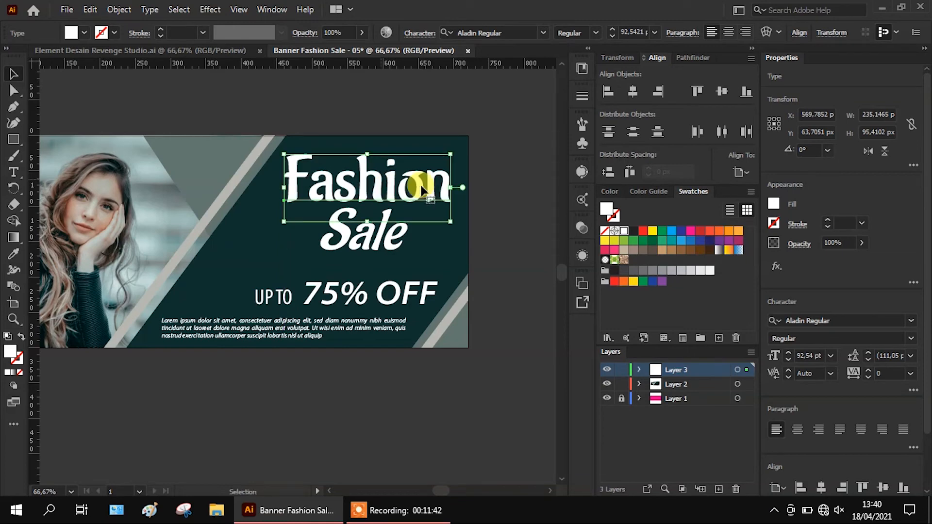
click(526, 195)
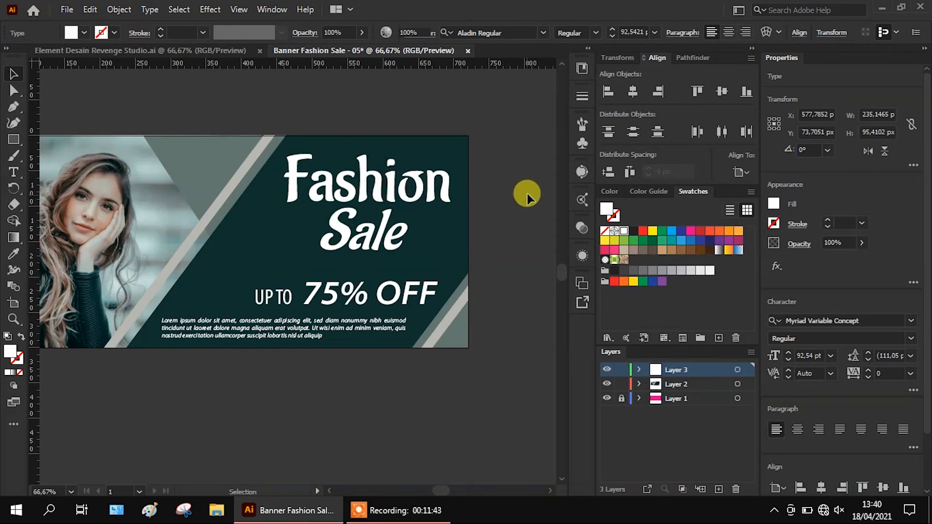
- On Layer 2, draw two overlapping circles beside "Sale", about 89 px and 52 px in diameter
click(688, 388)
drag(17, 139, 65, 155)
drag(258, 217, 302, 260)
drag(241, 262, 260, 275)
click(14, 77)
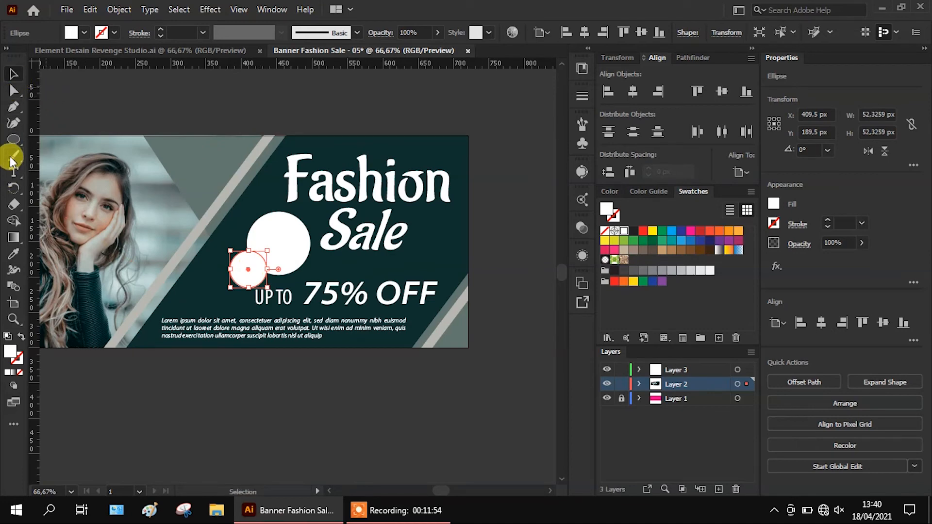
- Fill the large circle with the banner's grey-green and the small circle with the diagonal stripe's light grey
click(272, 245)
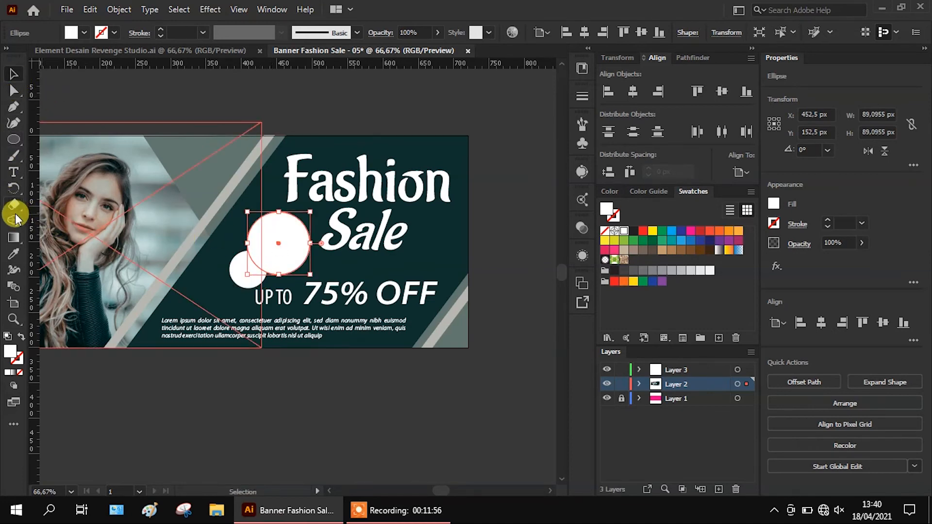
click(14, 253)
click(202, 160)
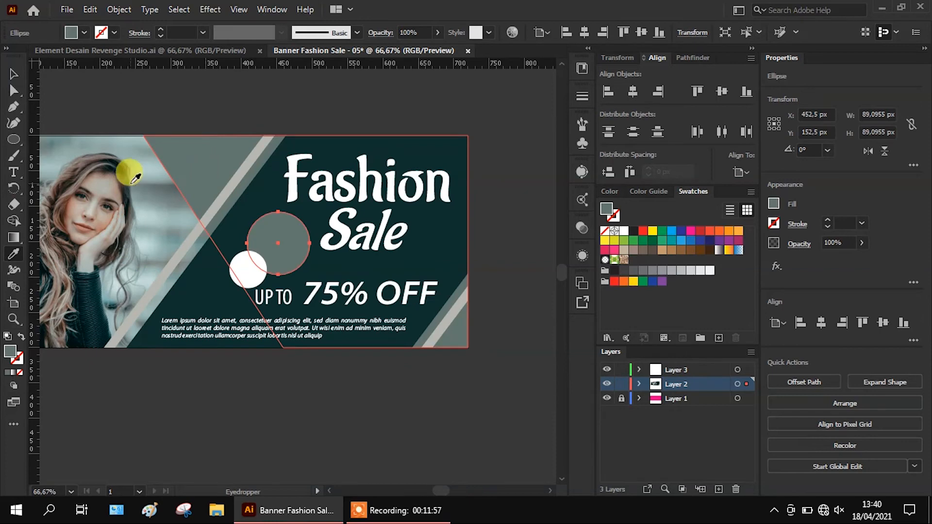
click(14, 74)
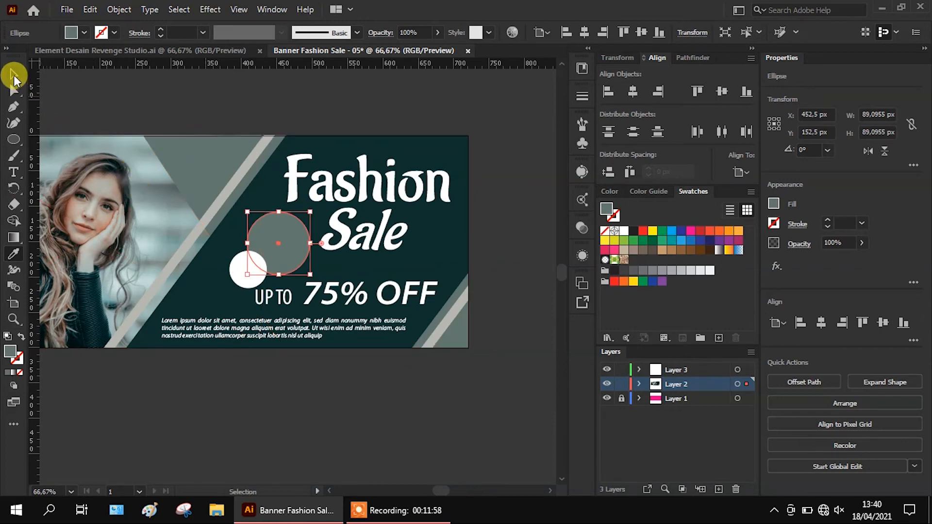
click(235, 280)
click(14, 254)
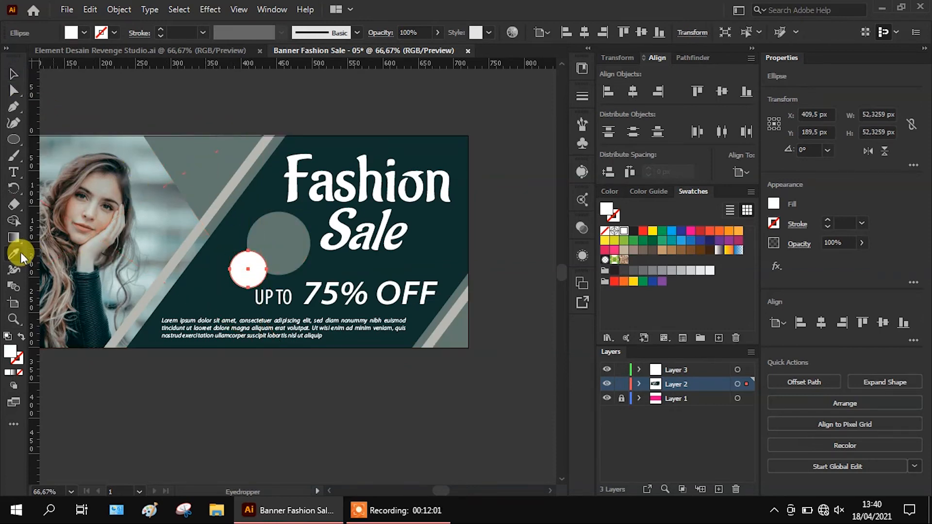
click(197, 227)
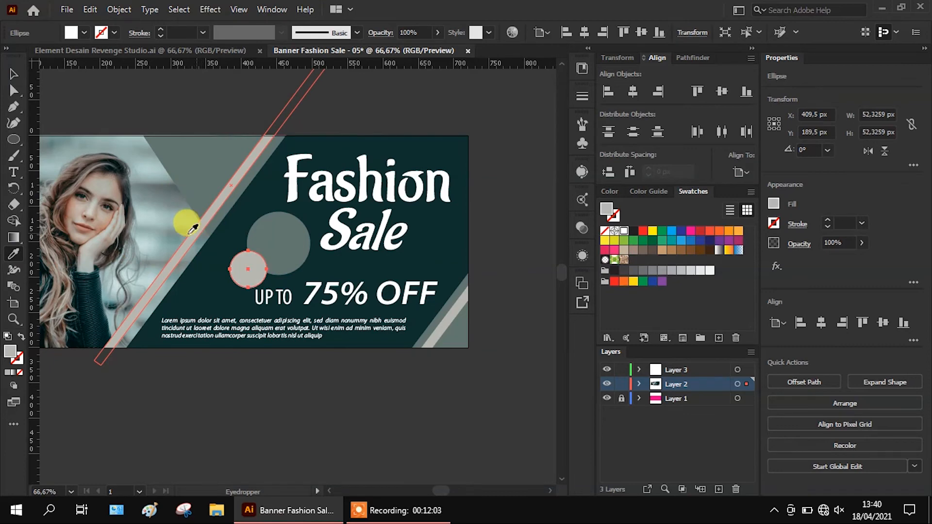
click(13, 74)
click(170, 90)
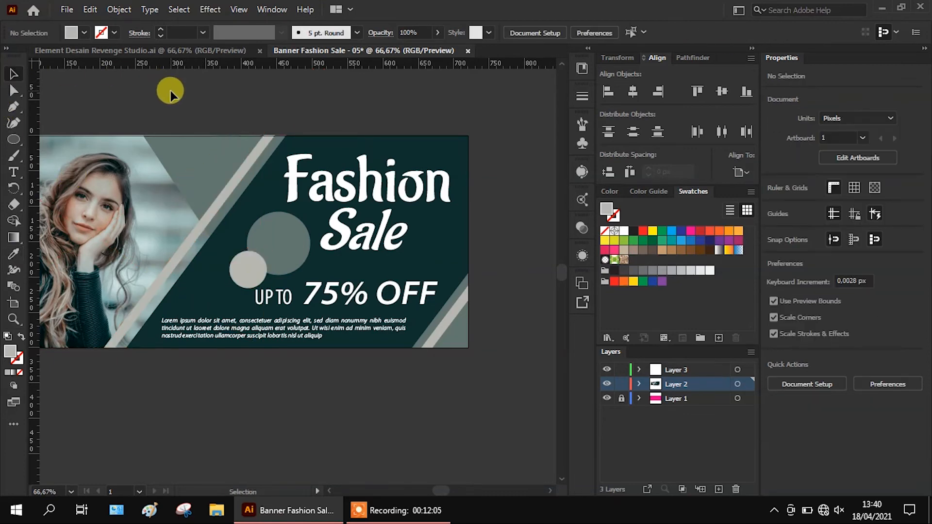
- Duplicate both circles onto the end of the "Fashion" text near the banner's upper-right corner
click(248, 270)
shift+click(292, 249)
drag(284, 253, 439, 188)
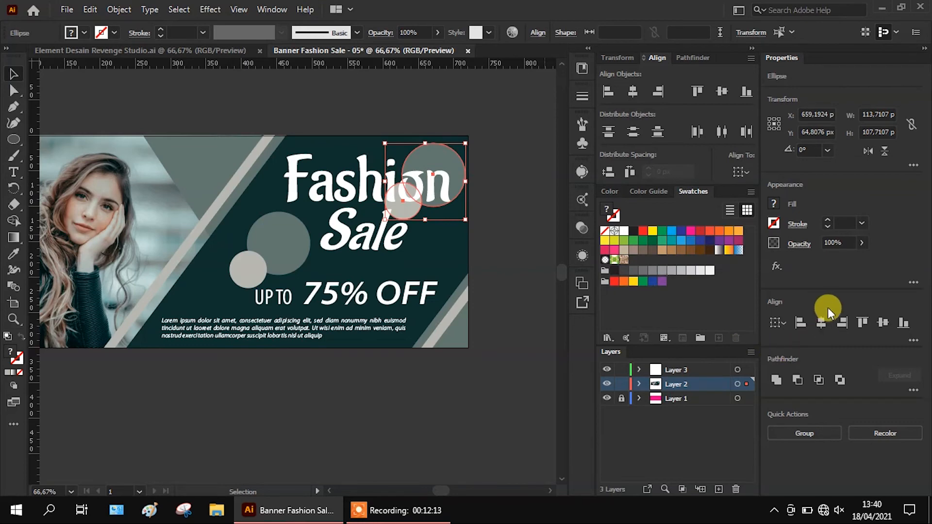
- Flip the duplicated circles horizontally and vertically, and scale them down toward the banner's upper-right corner
click(870, 151)
click(886, 150)
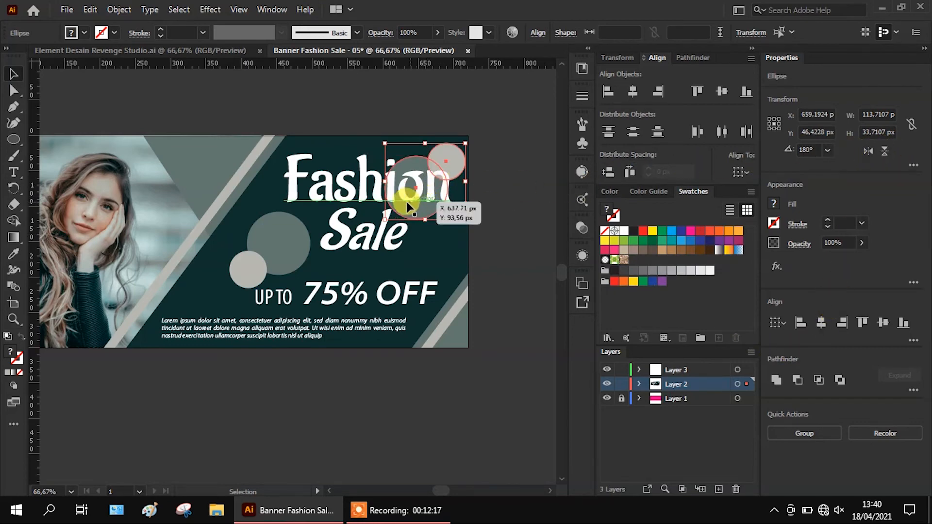
drag(384, 219, 399, 202)
click(505, 162)
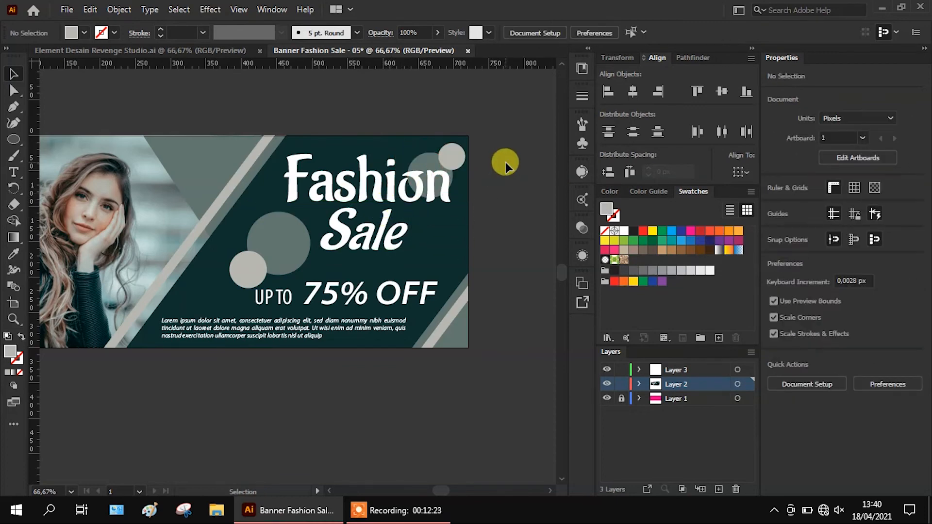
scroll(503, 297, down, 1)
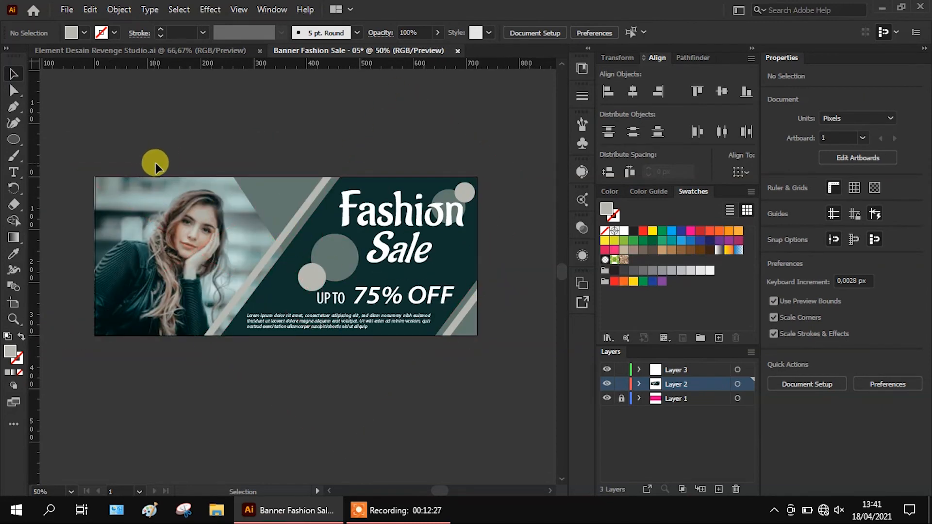
scroll(64, 301, up, 1)
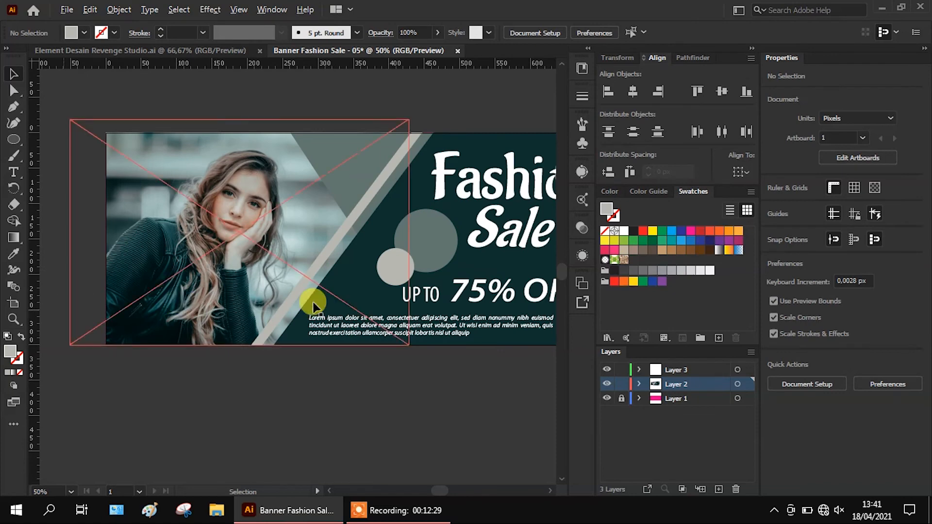
click(430, 296)
drag(430, 297, 144, 332)
double_click(142, 327)
key(ctrl+a)
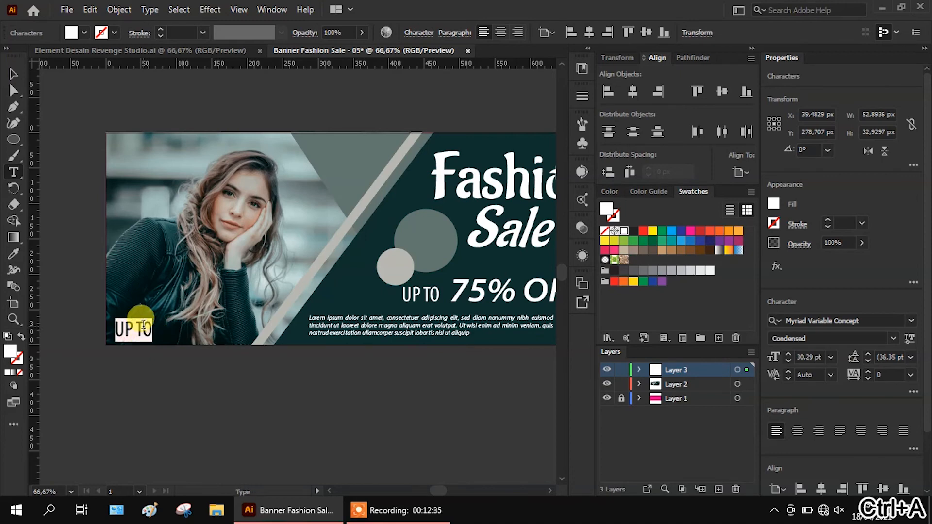
text(www.jacktersakiti.com)
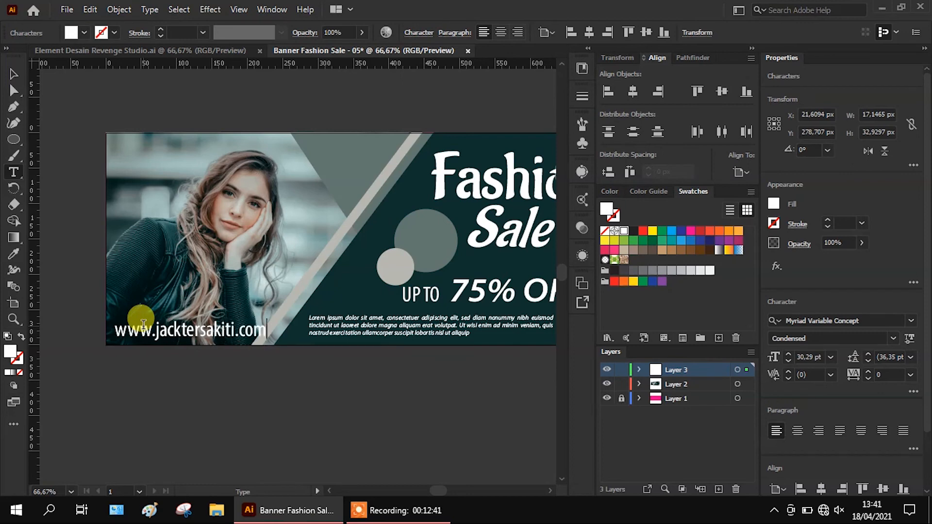
- Scale down the web address text, keeping it in the photo's lower-left corner
click(12, 74)
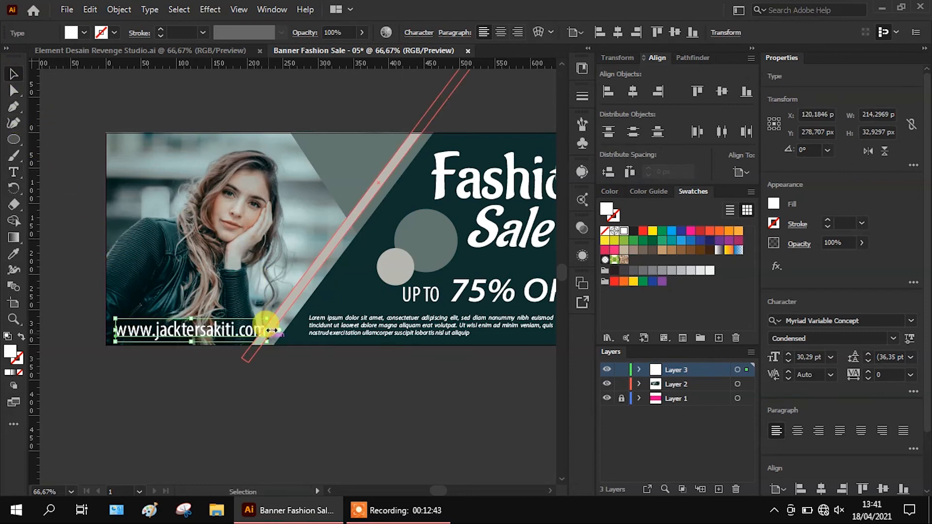
drag(269, 319, 242, 331)
click(86, 372)
scroll(86, 371, down, 1)
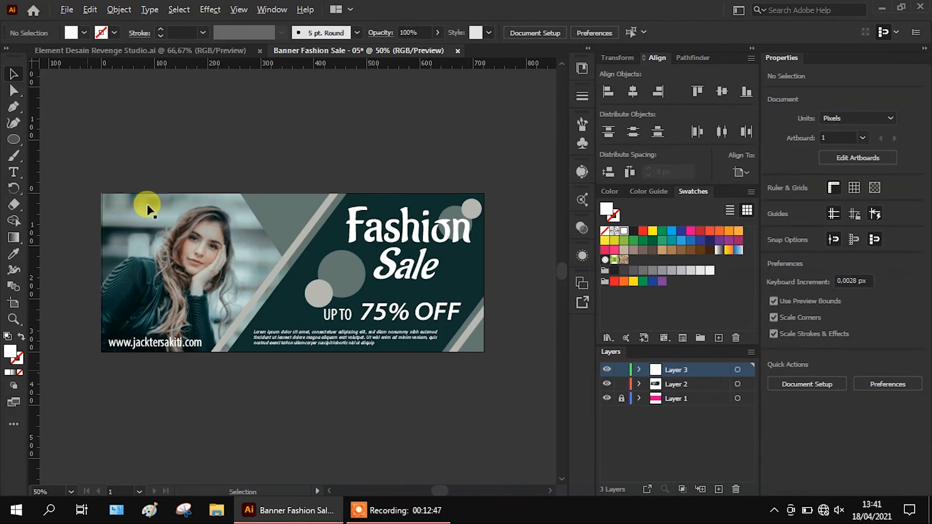
- Save the document as "Banner Fashion Sale - 05.ai" in the "Banner Fashion Sale" folder under "Desain Banner & Ads (Web Element)", in Illustrator 2020 format
click(66, 10)
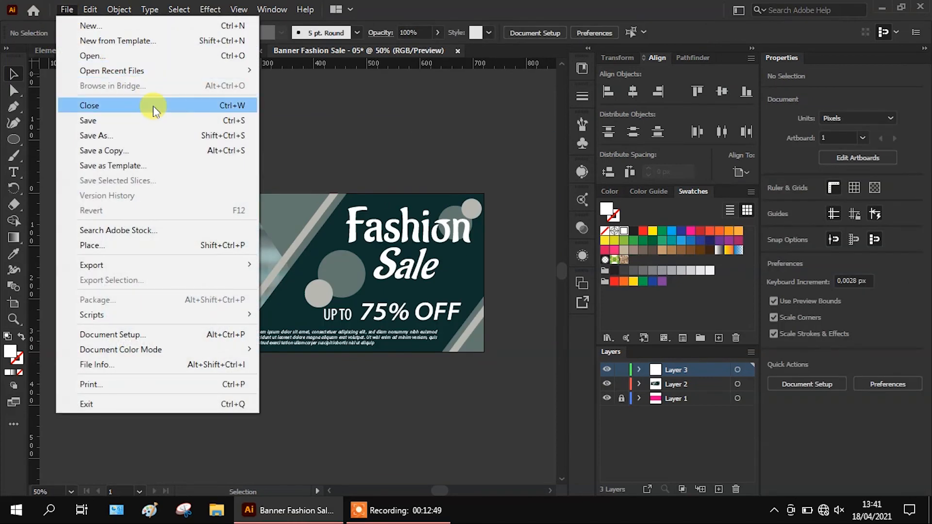
click(137, 136)
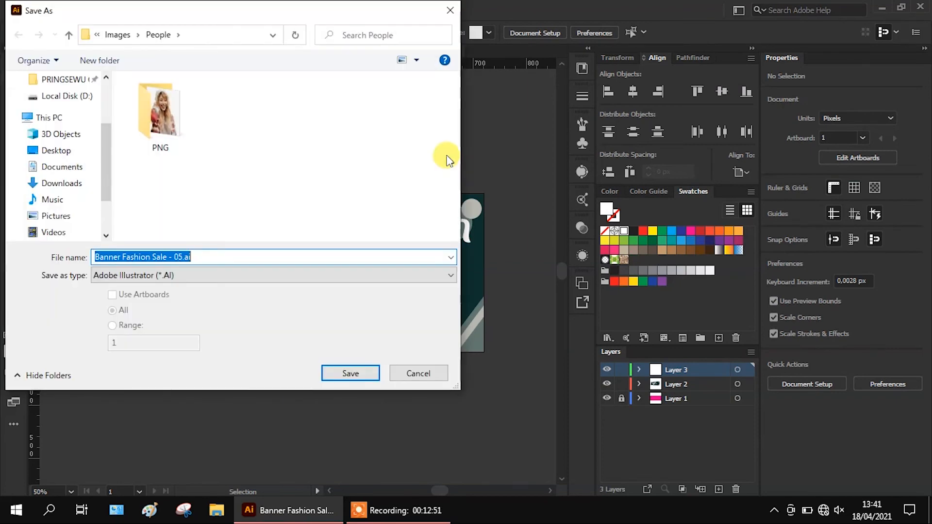
scroll(88, 154, up, 1)
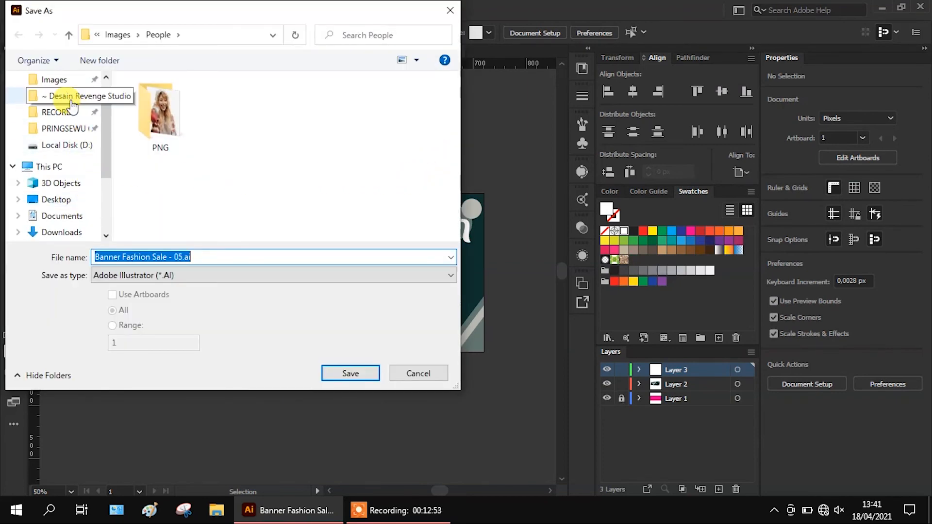
click(59, 96)
click(241, 116)
double_click(240, 116)
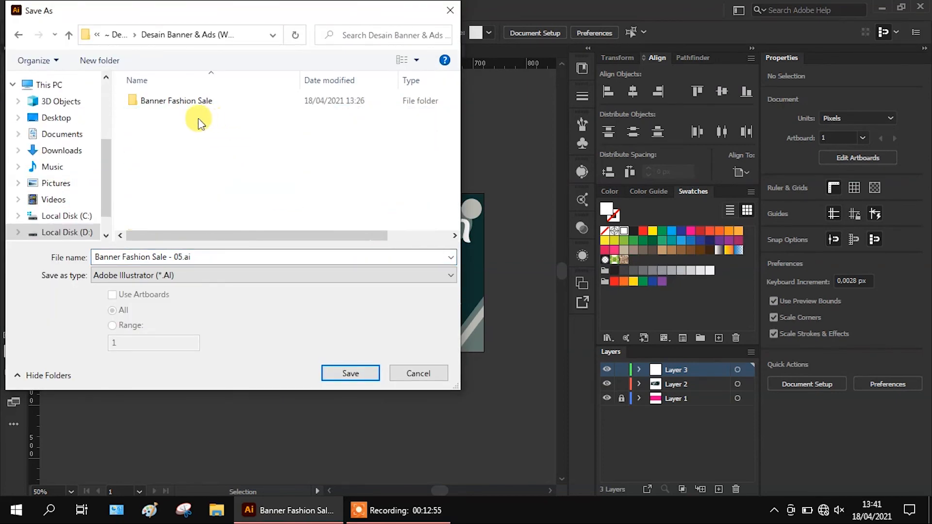
click(188, 100)
double_click(188, 100)
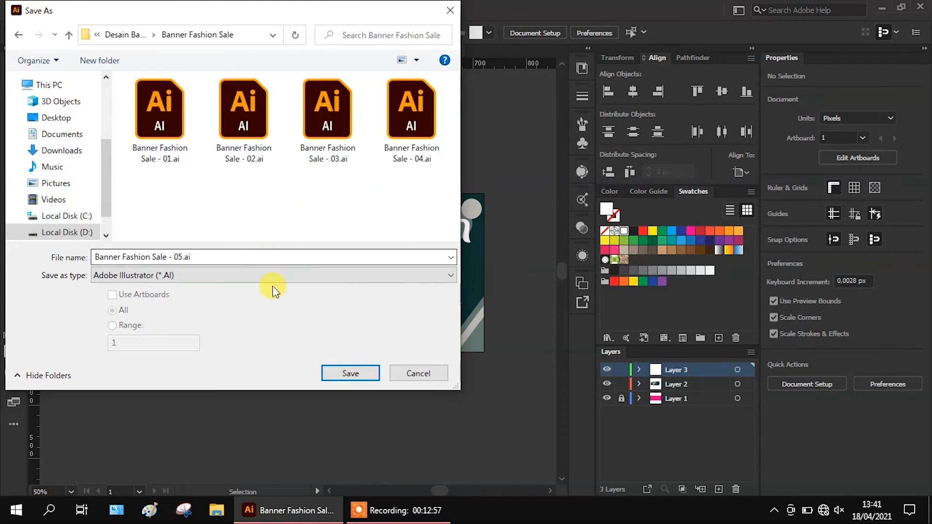
click(345, 371)
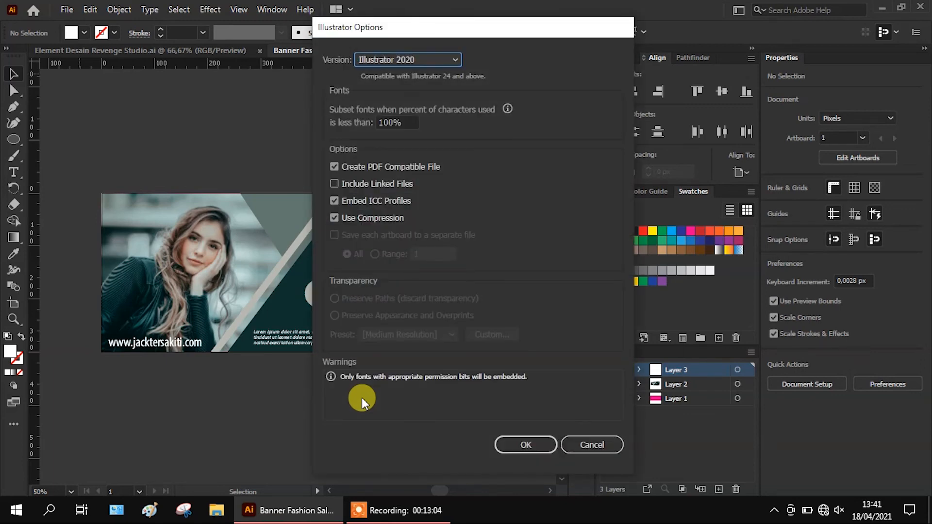
click(525, 444)
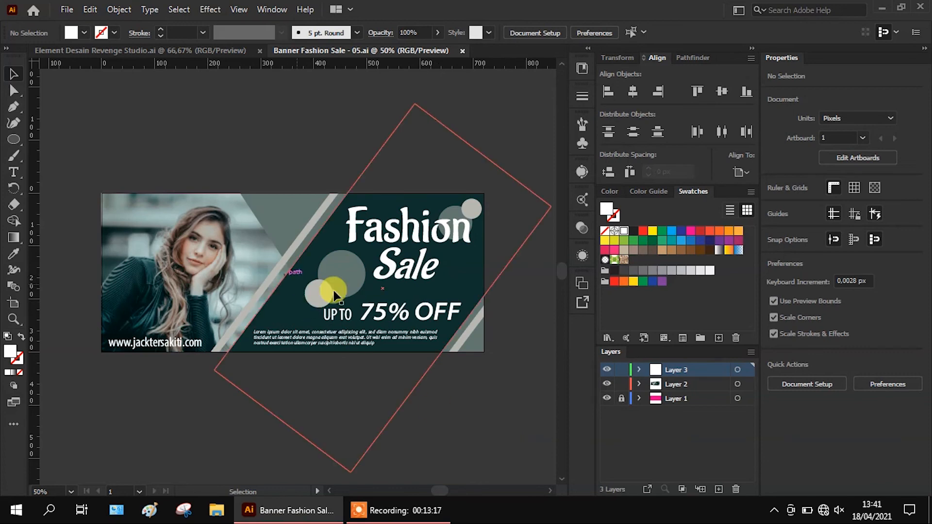
- Export the banner as "Banner Fashion Sale - 05.png" into the "Banner Fashion Sale" folder
click(67, 10)
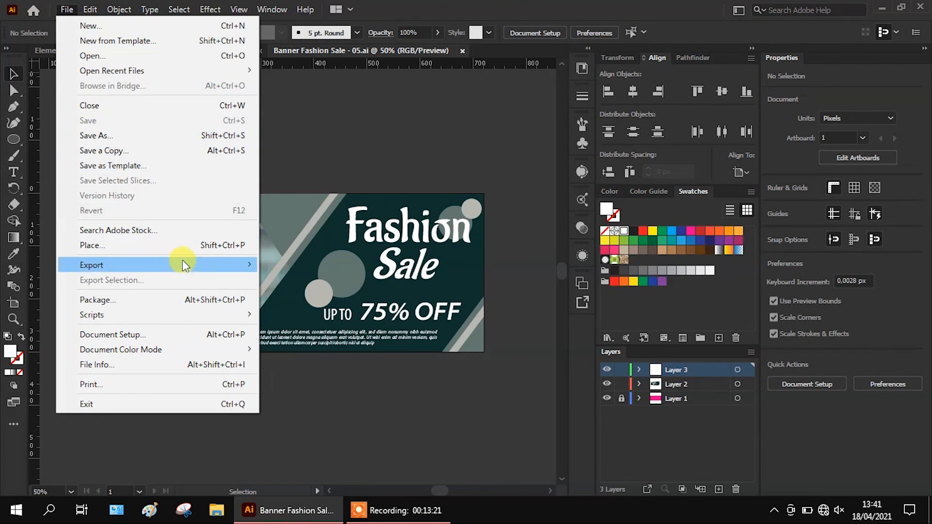
mouse_move(254, 264)
click(308, 281)
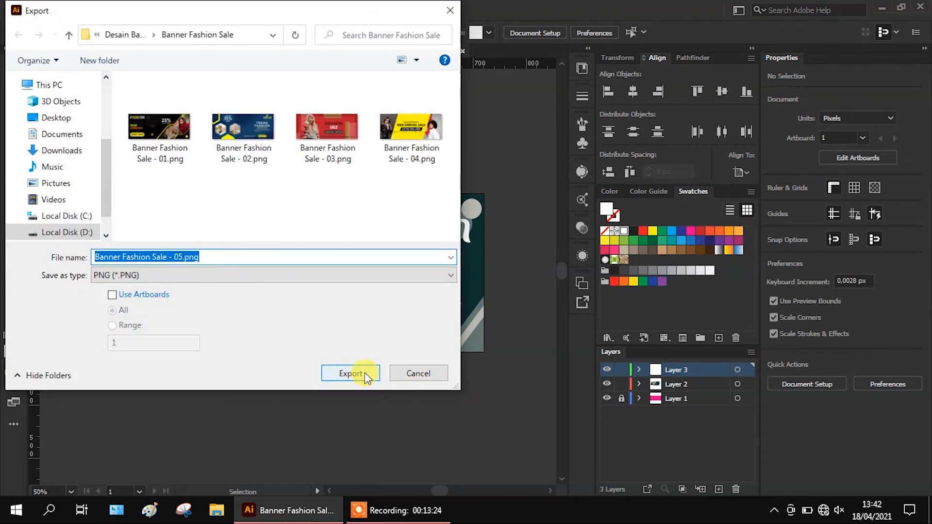
click(351, 373)
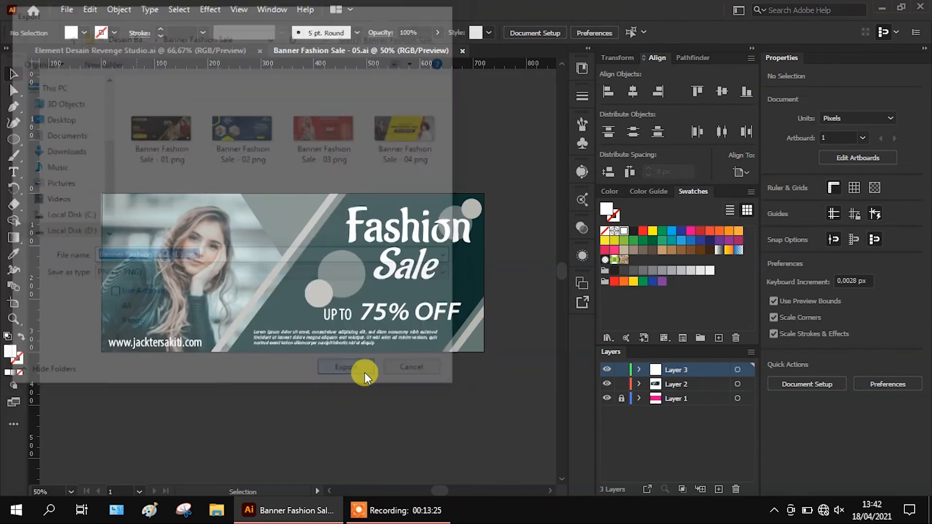
click(427, 381)
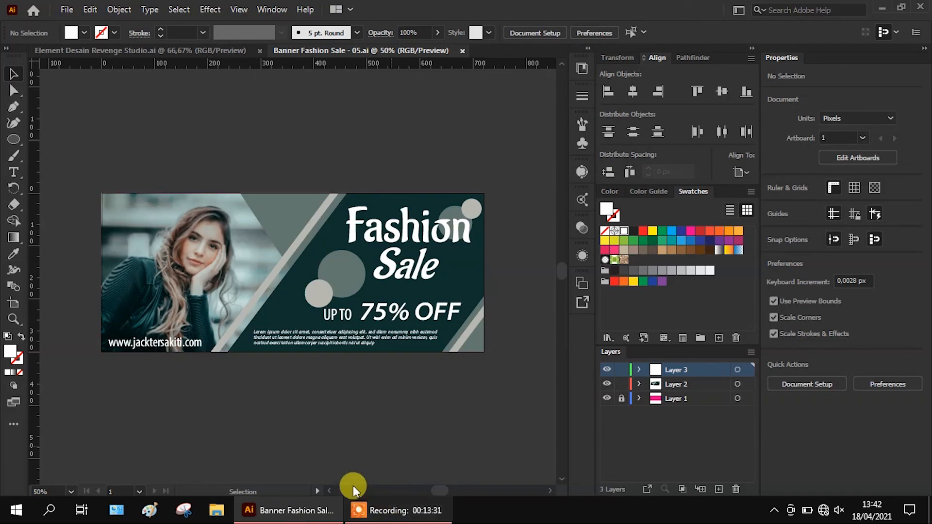
- Switch to File Explorer and open the "Banner Fashion Sale" folder inside "~ Desain Revenge Studio" > "Desain Banner & Ads (Web Element)"
click(217, 516)
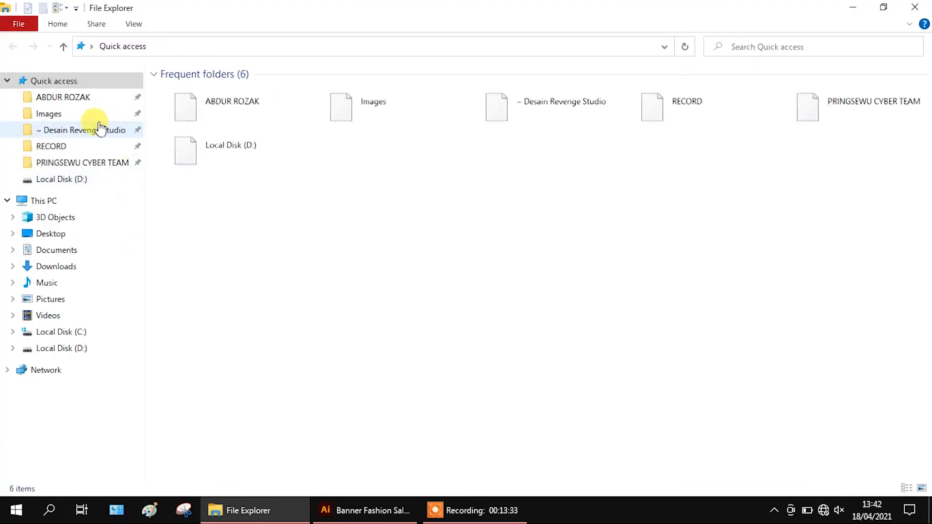
click(94, 129)
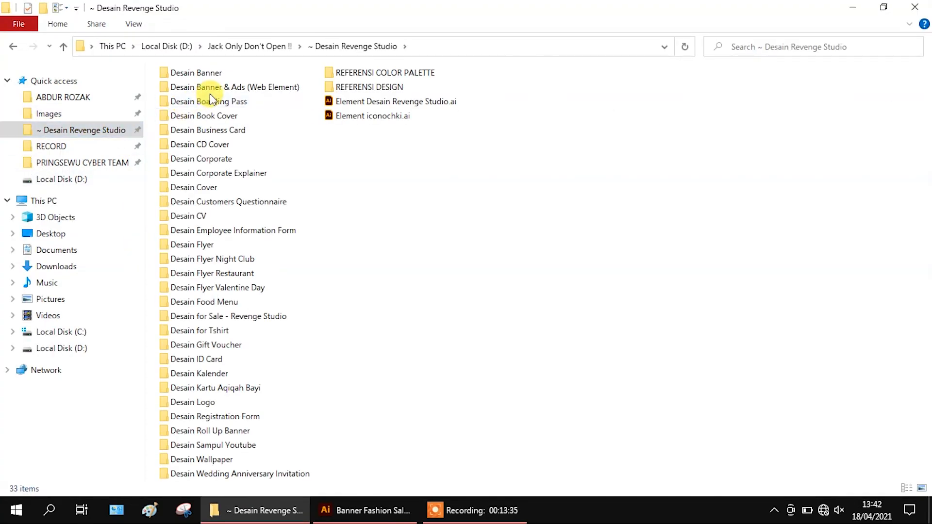
click(226, 88)
double_click(226, 88)
double_click(239, 92)
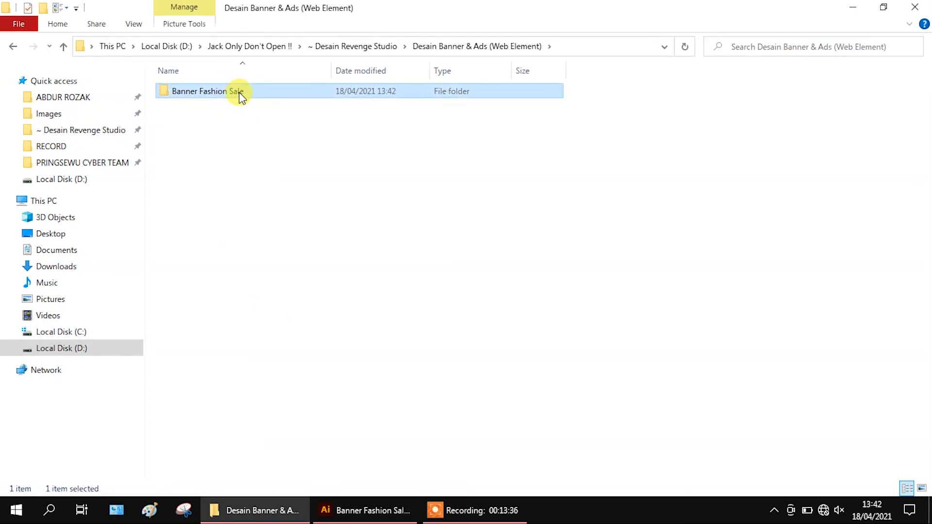
- Open the exported "Banner Fashion Sale - 05.png" in the image viewer to check it
scroll(567, 375, down, 3)
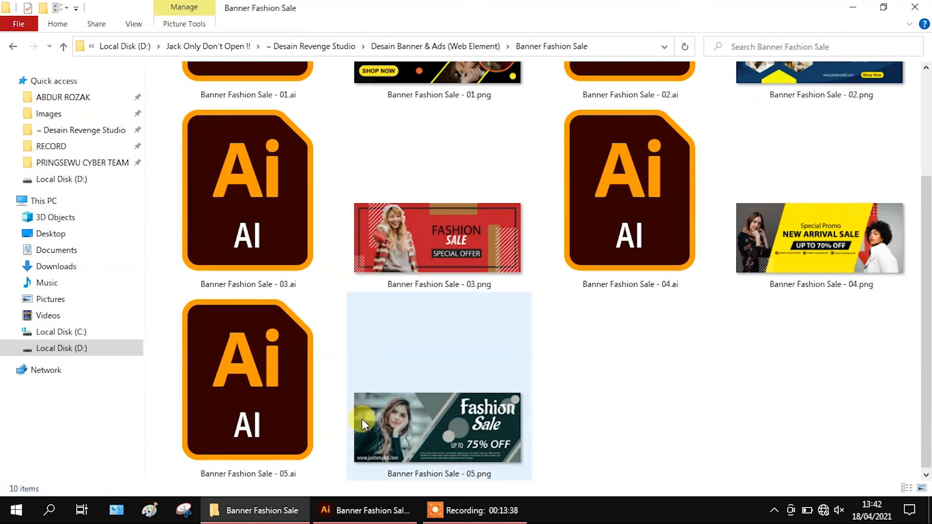
click(267, 422)
click(434, 437)
double_click(415, 441)
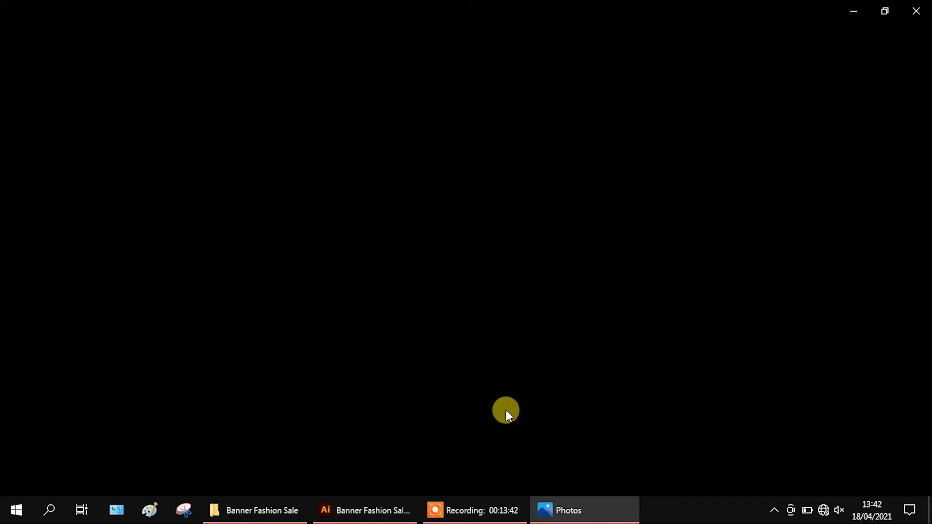